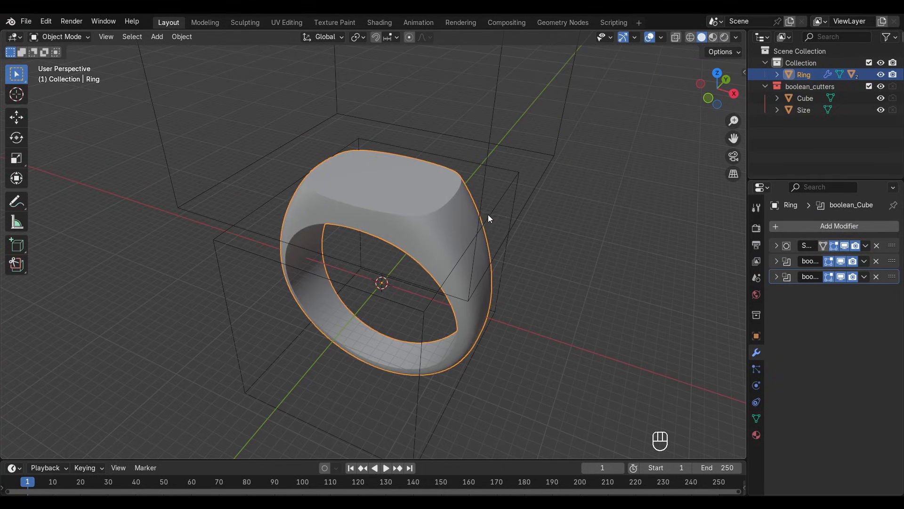
Examine the signet ring's flat top, shoulders and band from several angles.
{"action": "middle_click_drag", "start_coordinate": [488, 216], "coordinate": [469, 241]}
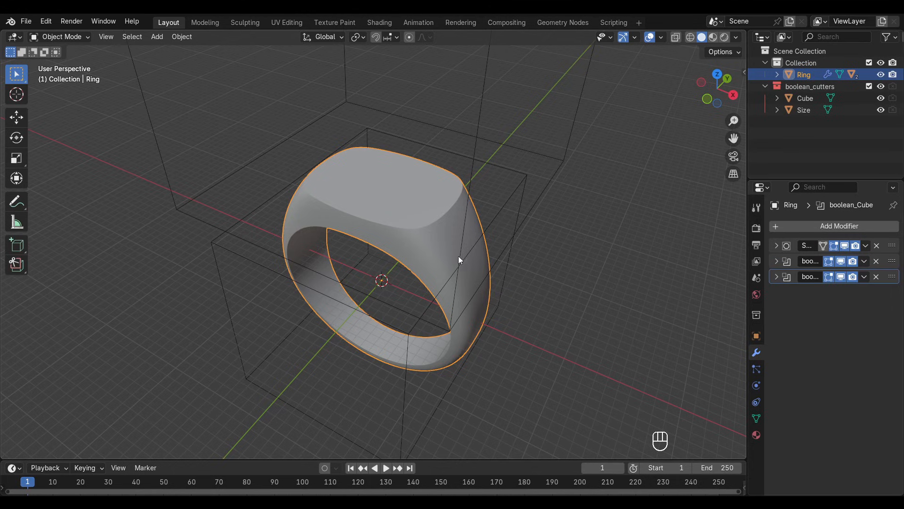
{"action": "scroll", "coordinate": [492, 259], "scroll_direction": "up", "scroll_amount": 1}
{"action": "middle_click_drag", "start_coordinate": [492, 259], "coordinate": [485, 256]}
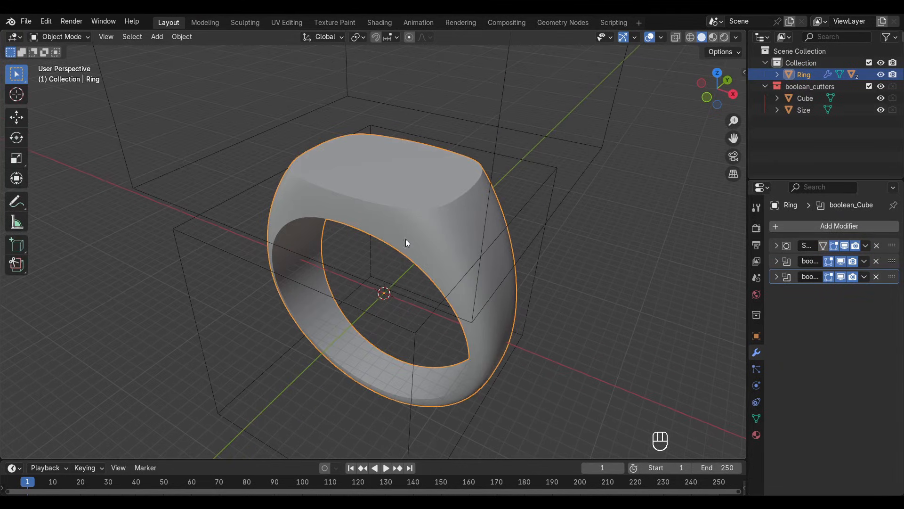
{"action": "middle_click_drag", "start_coordinate": [448, 190], "coordinate": [485, 226]}
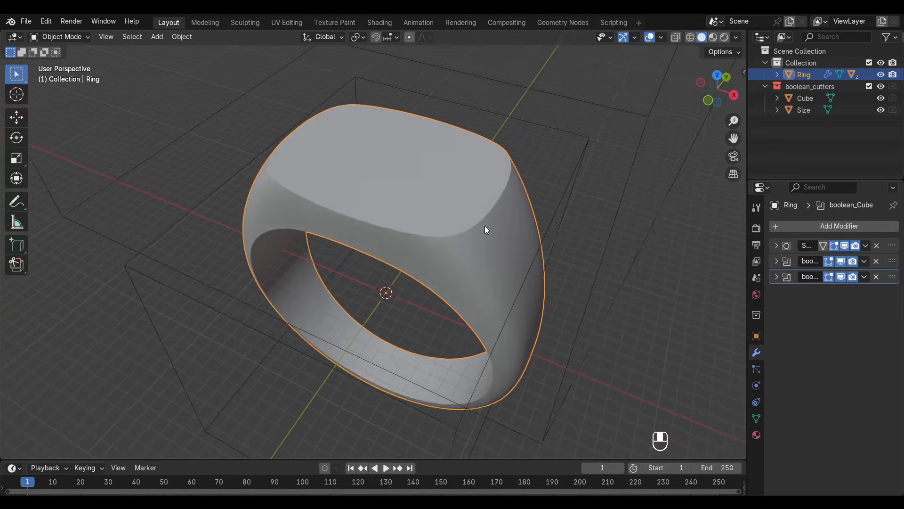
{"action": "scroll", "coordinate": [484, 225], "scroll_direction": "down", "scroll_amount": 1}
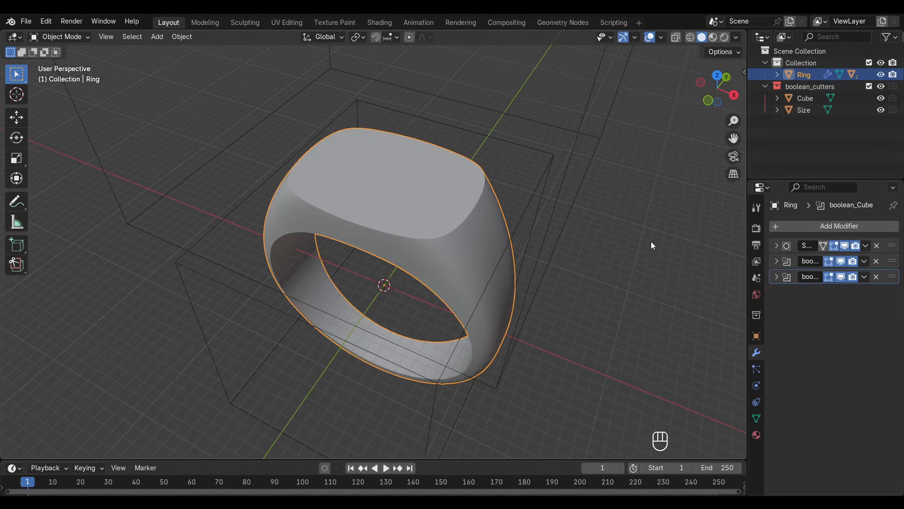
{"action": "middle_click_drag", "start_coordinate": [423, 241], "coordinate": [432, 248]}
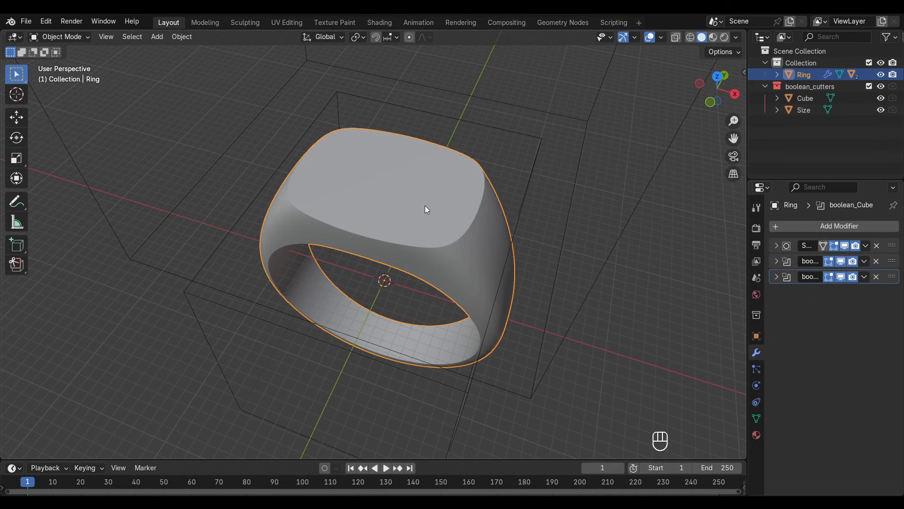
{"action": "middle_click_drag", "start_coordinate": [477, 225], "coordinate": [488, 240]}
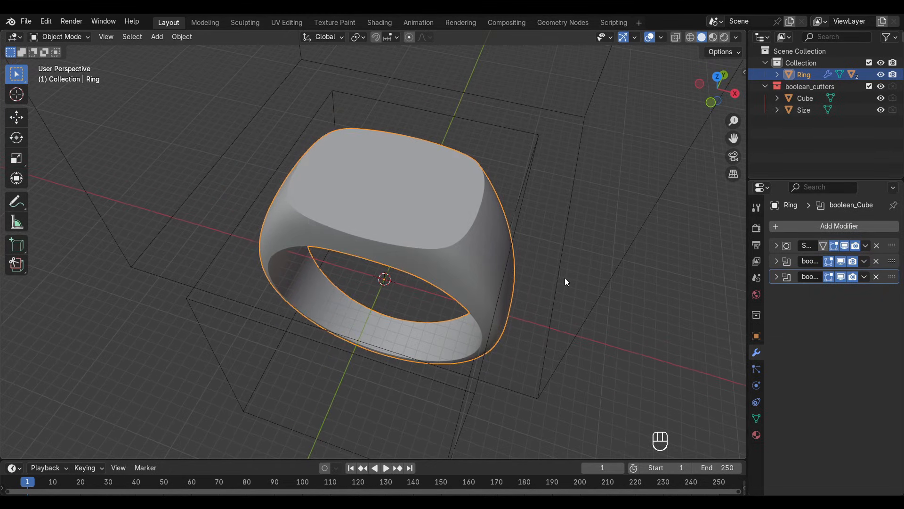
{"action": "middle_click_drag", "start_coordinate": [415, 205], "coordinate": [539, 253]}
{"action": "scroll", "coordinate": [516, 214], "scroll_direction": "up", "scroll_amount": 1}
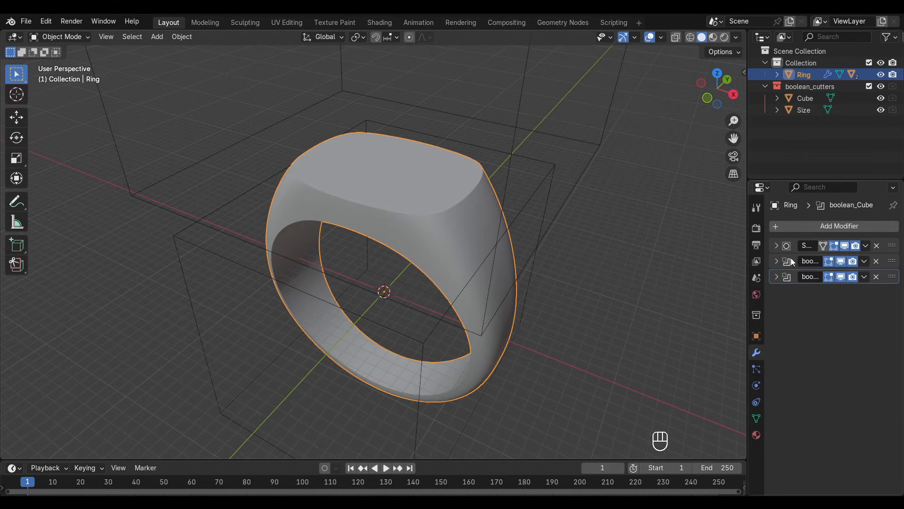
Reduce the viewport level of the ring's Subdivision modifier to 3.
{"action": "left_click", "coordinate": [776, 246]}
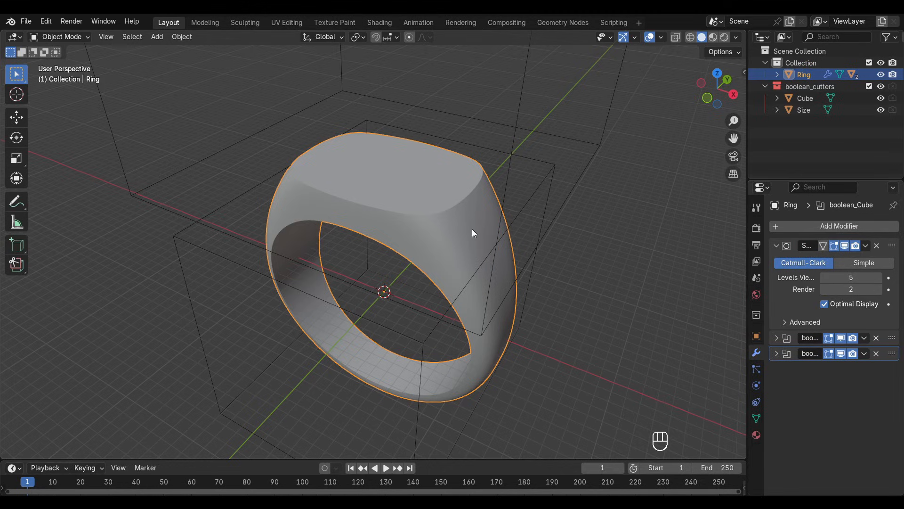
{"action": "left_click", "coordinate": [824, 278]}
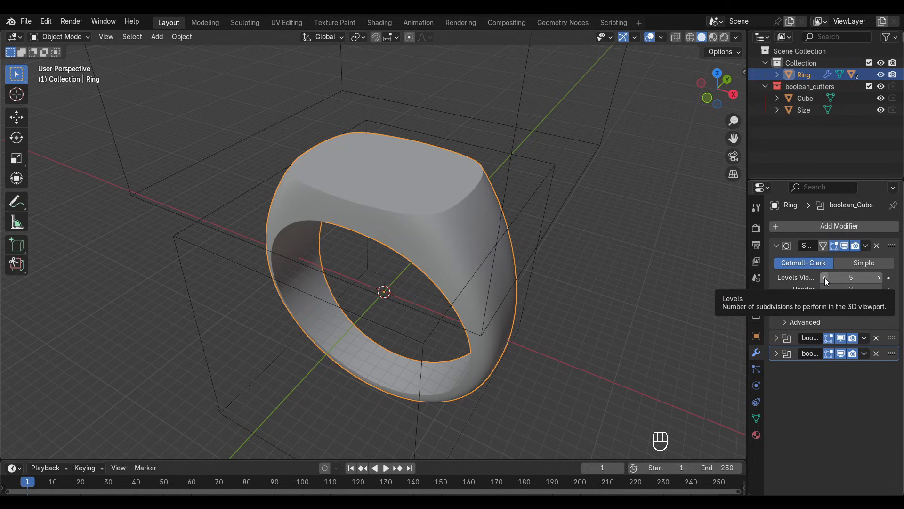
{"action": "left_click", "coordinate": [824, 277]}
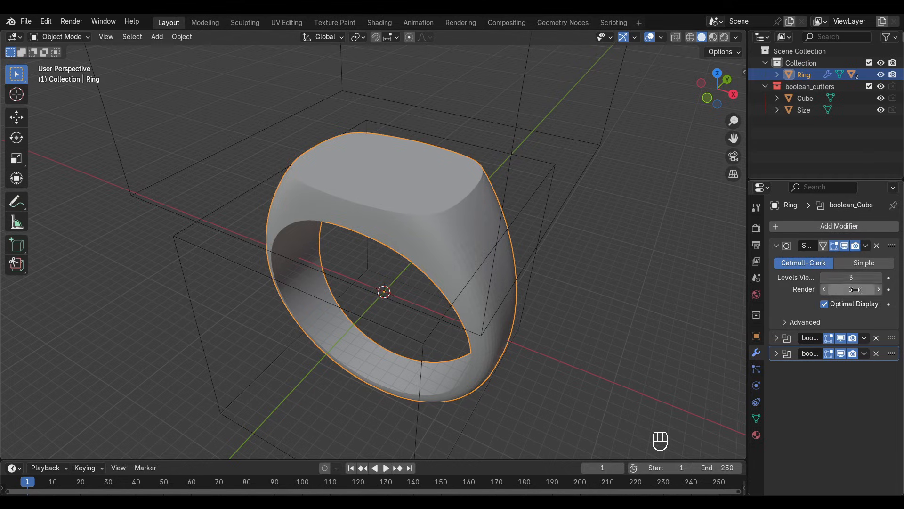
{"action": "left_click", "coordinate": [777, 245]}
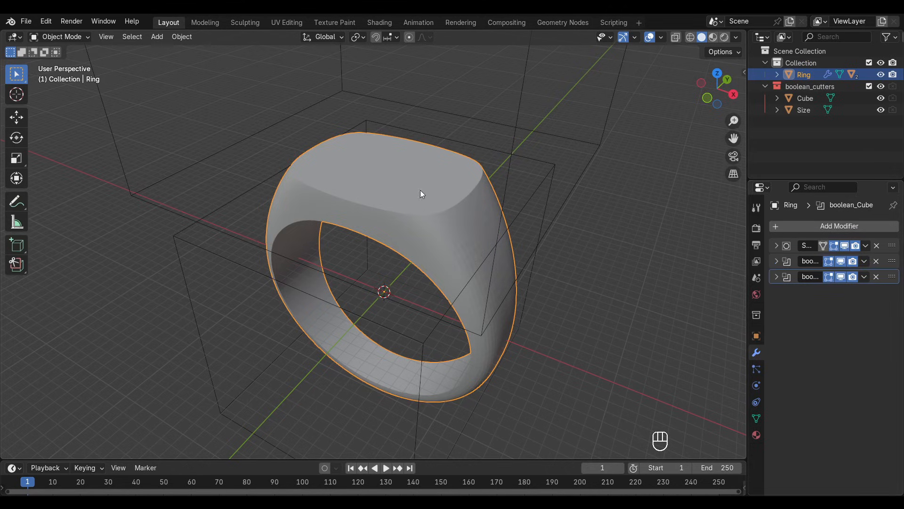
Edit the ring mesh from the top, pulling the front centre vertex slightly outward and the next two front vertices inward with proportional editing.
{"action": "middle_click_drag", "start_coordinate": [420, 191], "coordinate": [454, 200]}
{"action": "scroll", "coordinate": [451, 205], "scroll_direction": "up", "scroll_amount": 1}
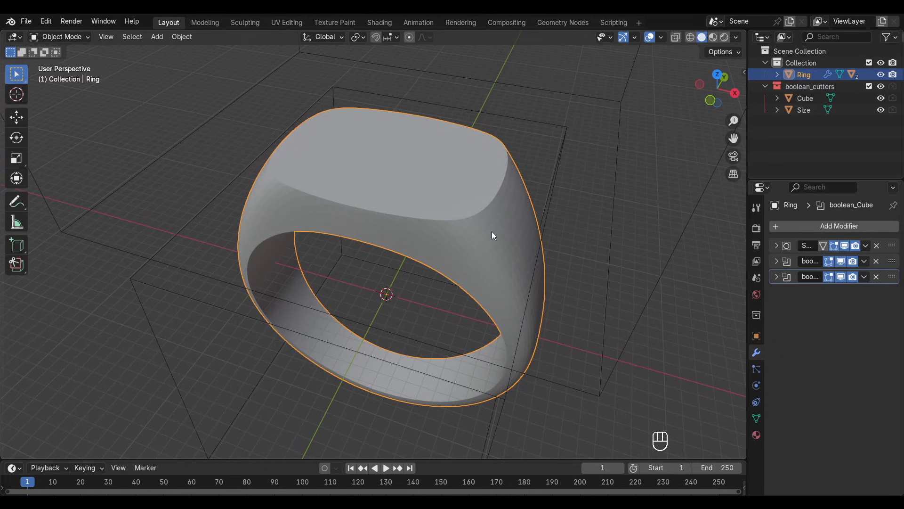
{"action": "key", "text": "Tab"}
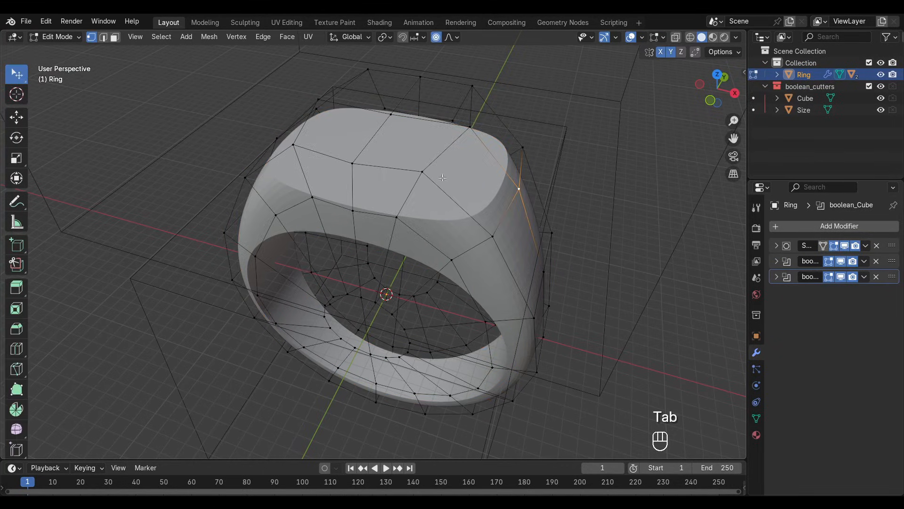
{"action": "middle_click_drag", "start_coordinate": [443, 177], "coordinate": [540, 216]}
{"action": "middle_click_drag", "start_coordinate": [542, 168], "coordinate": [646, 194]}
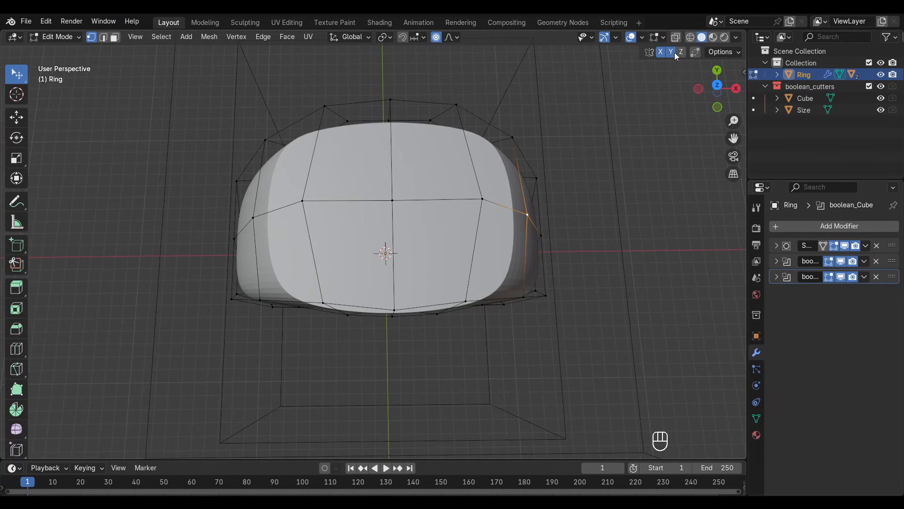
{"action": "middle_click_drag", "start_coordinate": [576, 190], "coordinate": [541, 226]}
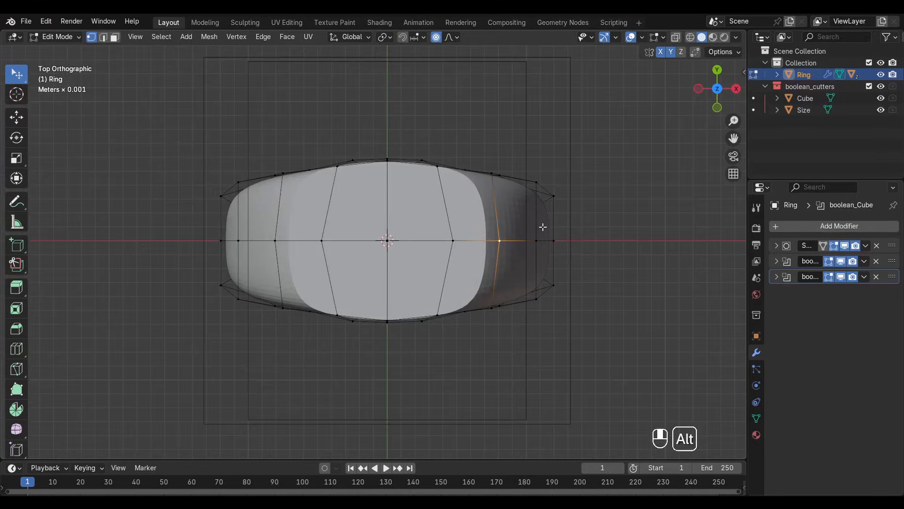
{"action": "scroll", "coordinate": [504, 263], "scroll_direction": "up", "scroll_amount": 2}
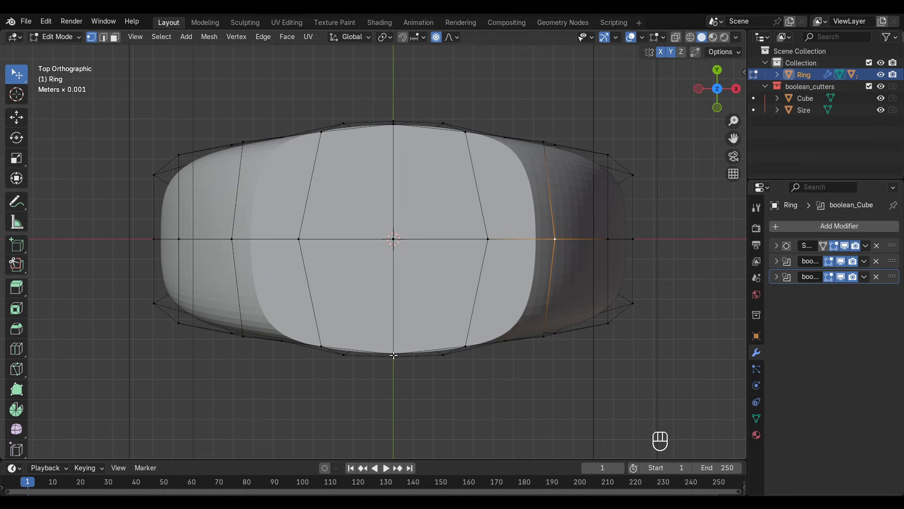
{"action": "left_click_drag", "start_coordinate": [394, 354], "coordinate": [401, 361]}
{"action": "left_click_drag", "start_coordinate": [459, 347], "coordinate": [449, 318]}
{"action": "left_click_drag", "start_coordinate": [543, 333], "coordinate": [532, 331]}
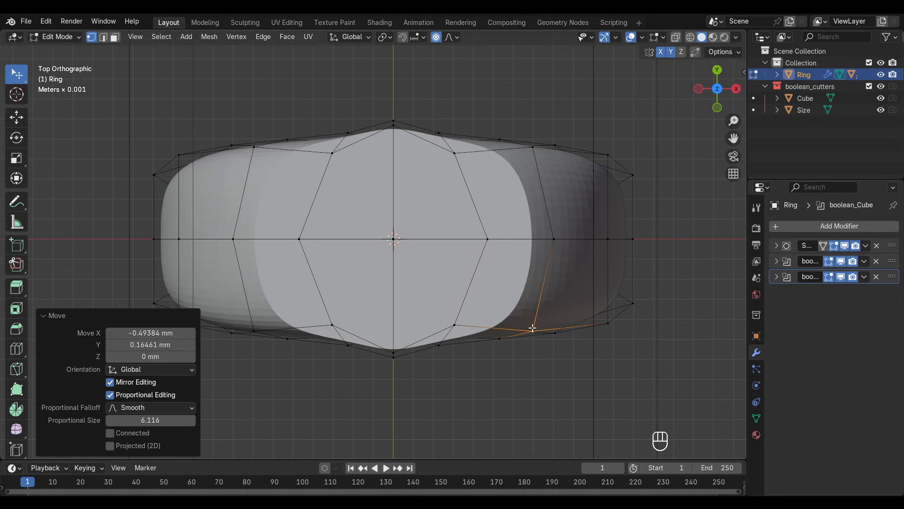
Select the edge loops on both side faces of the ring and scale them along Y to about 0.615 with proportional size about 28.1.
{"action": "scroll", "coordinate": [504, 306], "scroll_direction": "down", "scroll_amount": 2}
{"action": "middle_click_drag", "start_coordinate": [469, 289], "coordinate": [419, 259]}
{"action": "scroll", "coordinate": [420, 257], "scroll_direction": "down", "scroll_amount": 1}
{"action": "scroll", "coordinate": [431, 243], "scroll_direction": "up", "scroll_amount": 3}
{"action": "middle_click_drag", "start_coordinate": [408, 211], "coordinate": [408, 187]}
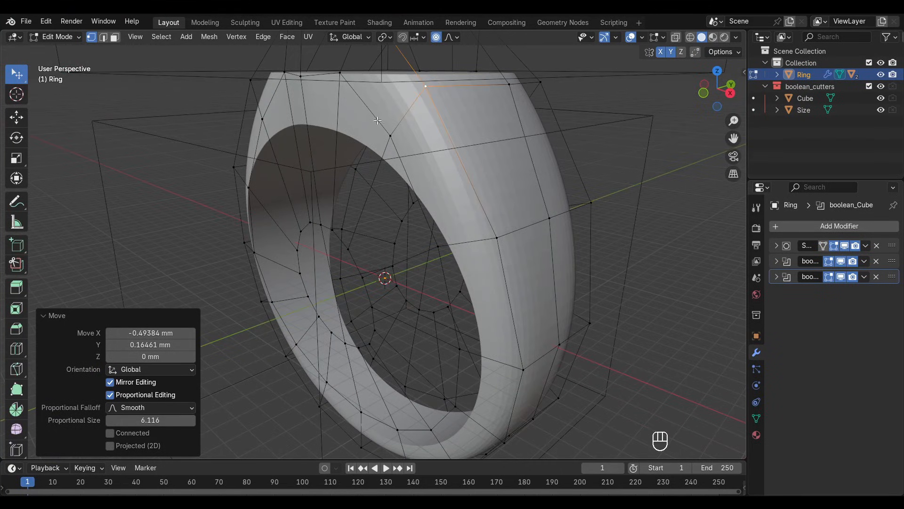
{"action": "key", "text": "2"}
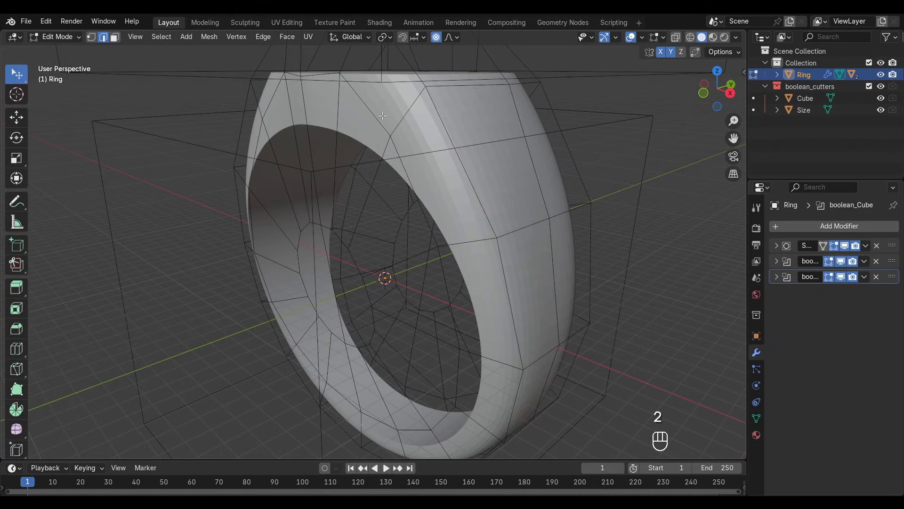
{"action": "scroll", "coordinate": [380, 131], "scroll_direction": "down", "scroll_amount": 1}
{"action": "left_click", "coordinate": [376, 140], "text": "alt"}
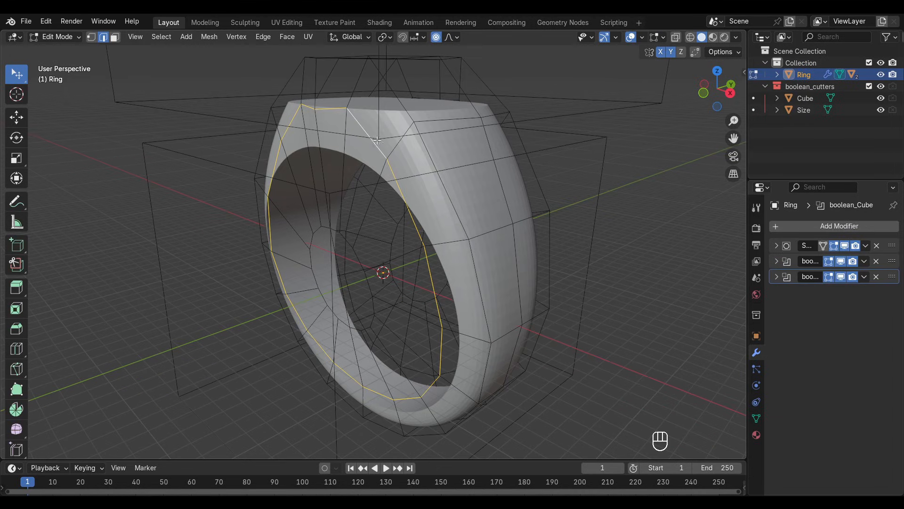
{"action": "middle_click_drag", "start_coordinate": [405, 159], "coordinate": [331, 172]}
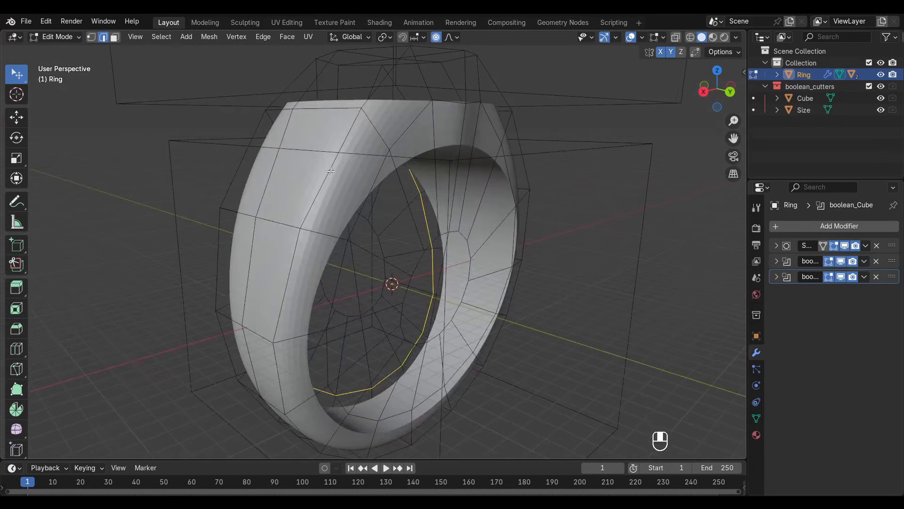
{"action": "left_click", "coordinate": [406, 130], "text": "alt+shift"}
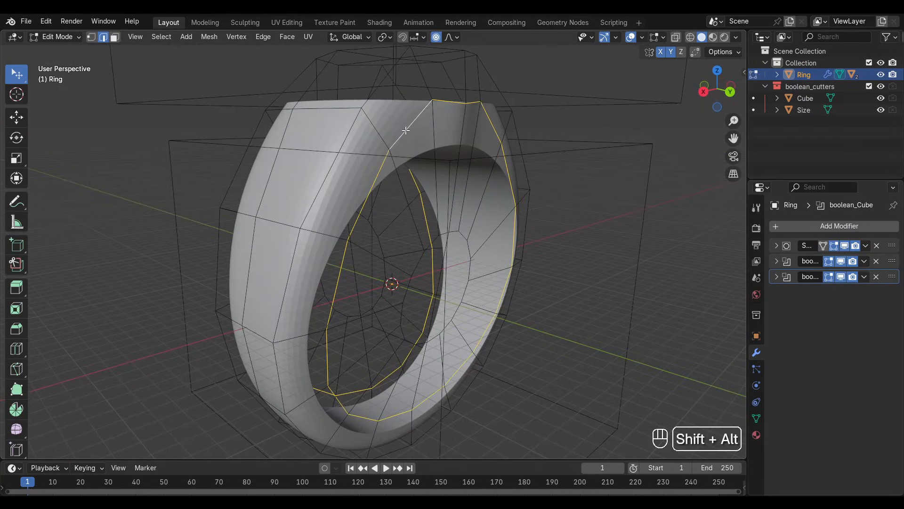
{"action": "middle_click_drag", "start_coordinate": [406, 130], "coordinate": [493, 140]}
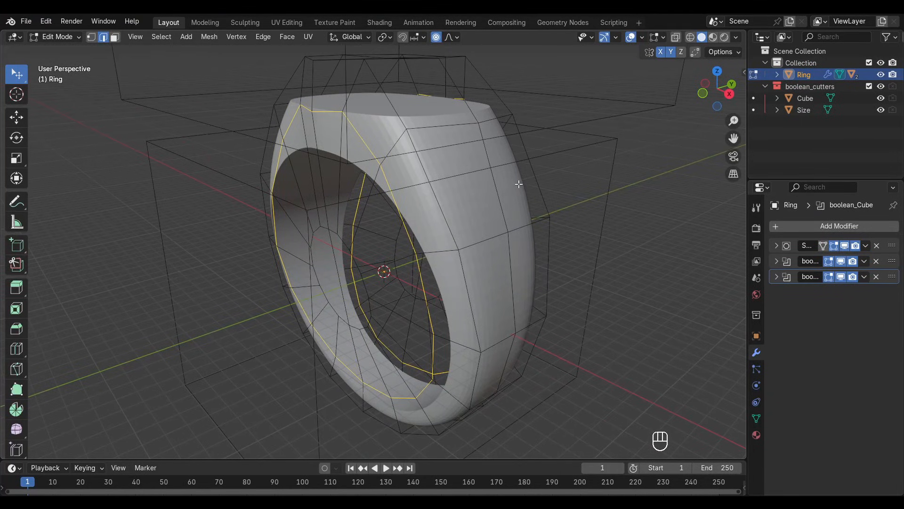
{"action": "key", "text": "s"}
{"action": "key", "text": "y"}
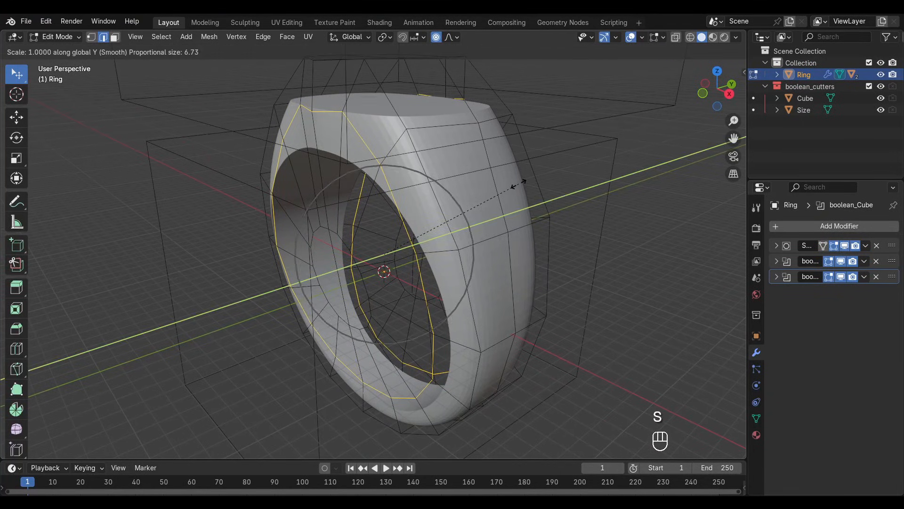
{"action": "scroll", "coordinate": [501, 187], "scroll_direction": "down", "scroll_amount": 9}
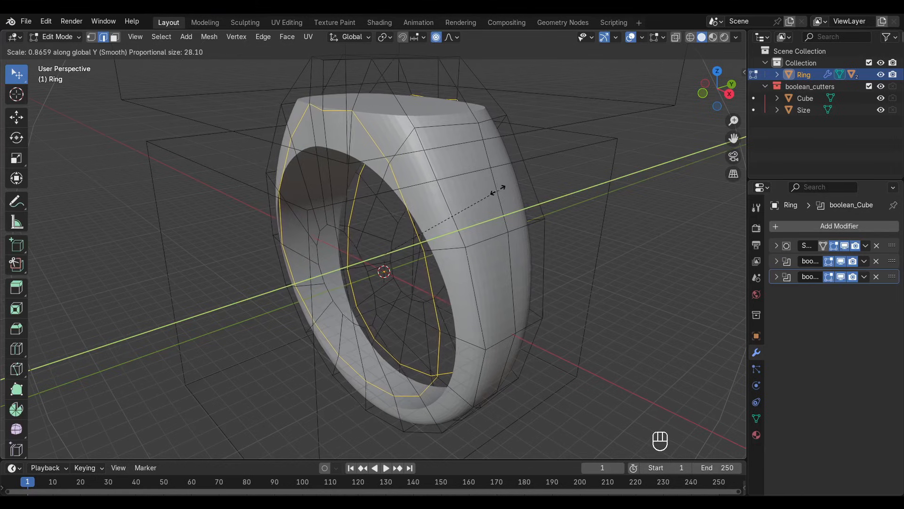
{"action": "left_click", "coordinate": [459, 198]}
Move the outer side-edge vertex above the ring's mid-height about 0.44 mm along Y, using a smaller proportional size of about 6.7 mm.
{"action": "middle_click_drag", "start_coordinate": [519, 192], "coordinate": [468, 182], "text": "alt"}
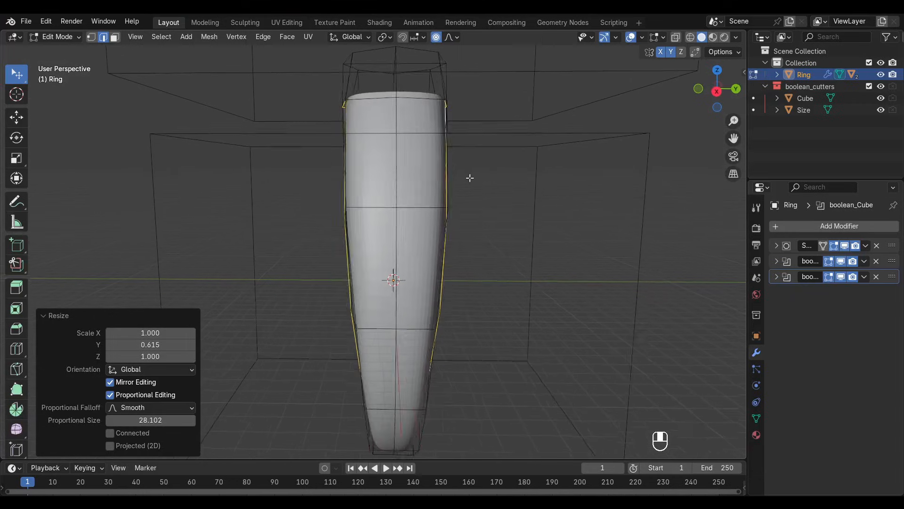
{"action": "scroll", "coordinate": [473, 177], "scroll_direction": "up", "scroll_amount": 2}
{"action": "middle_click_drag", "start_coordinate": [408, 221], "coordinate": [406, 208], "text": "shift"}
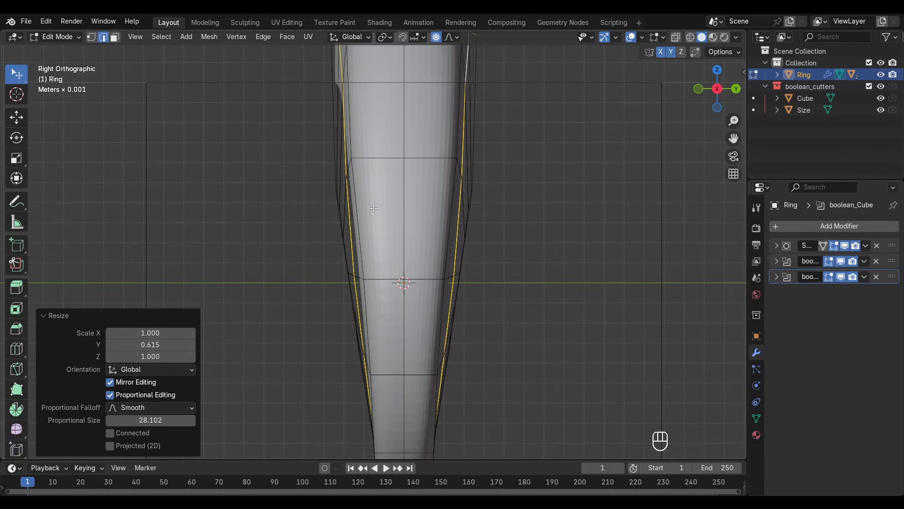
{"action": "middle_click_drag", "start_coordinate": [390, 161], "coordinate": [408, 175]}
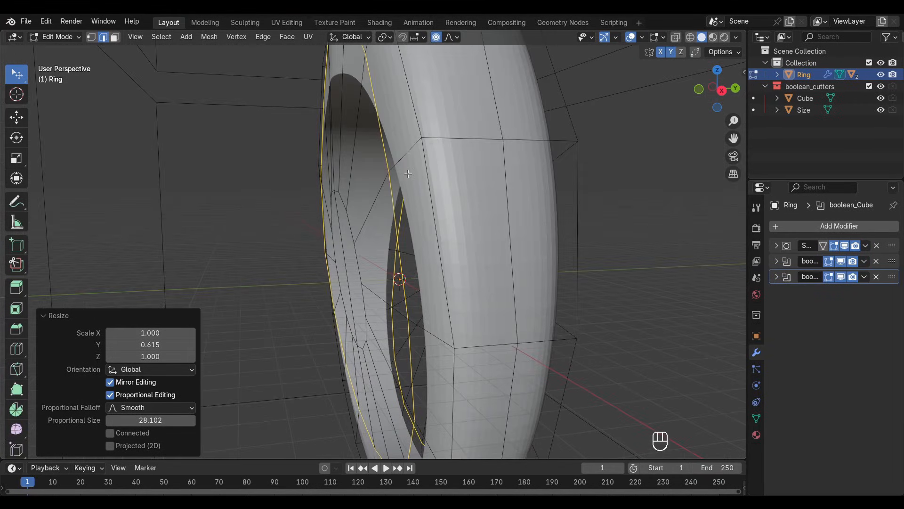
{"action": "key", "text": "1"}
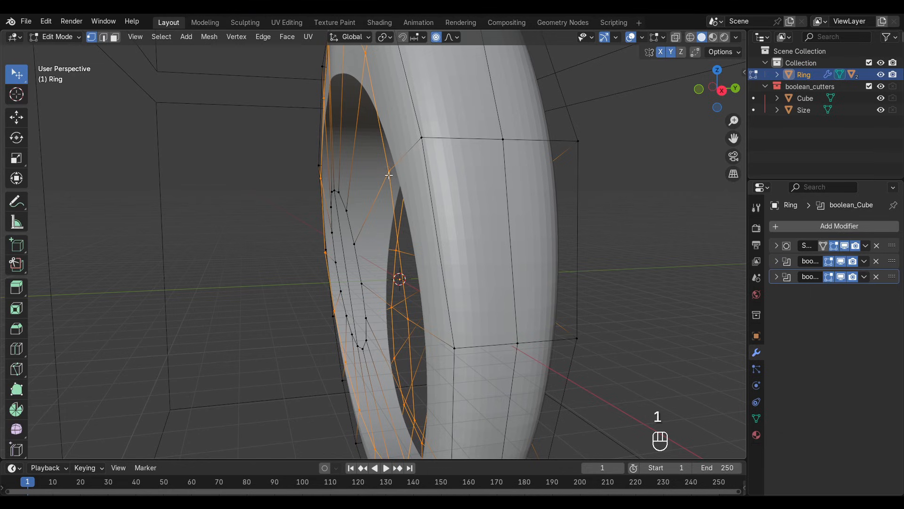
{"action": "left_click", "coordinate": [389, 174]}
{"action": "middle_click_drag", "start_coordinate": [388, 175], "coordinate": [413, 201]}
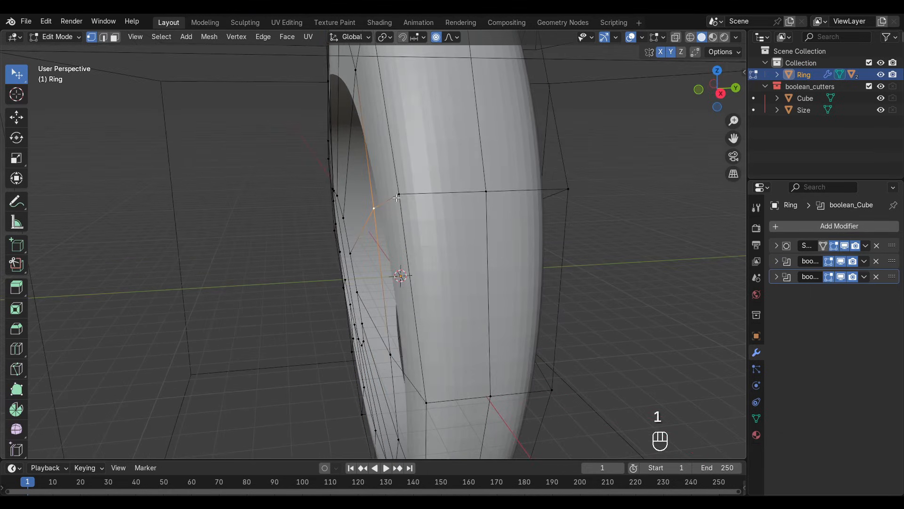
{"action": "left_click", "coordinate": [399, 195]}
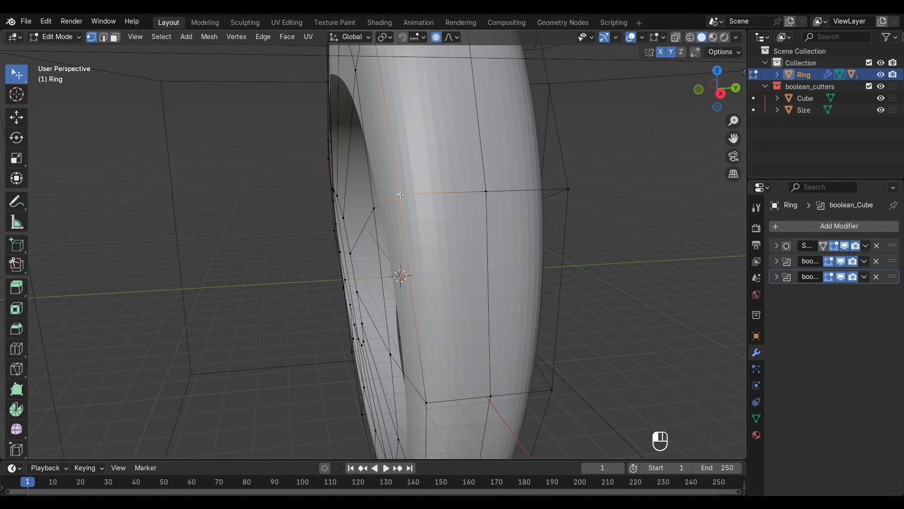
{"action": "key", "text": "g"}
{"action": "key", "text": "y"}
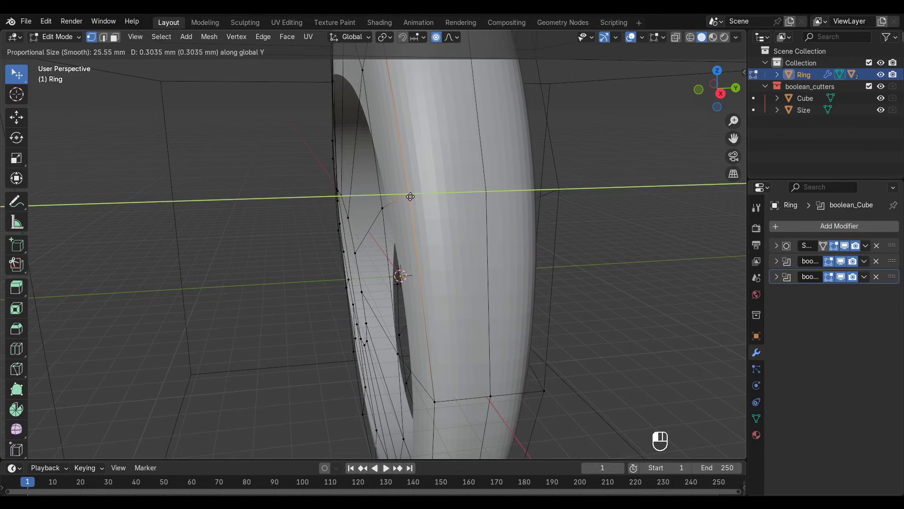
{"action": "scroll", "coordinate": [411, 196], "scroll_direction": "up", "scroll_amount": 3}
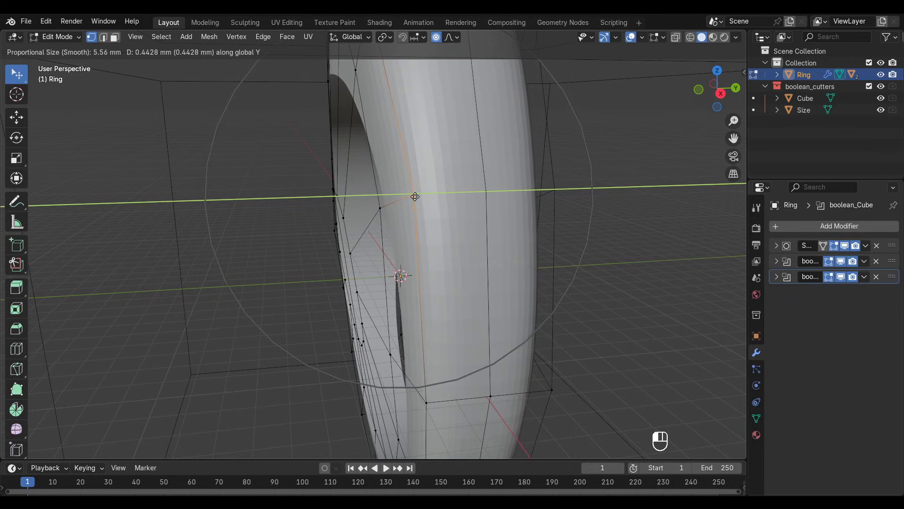
{"action": "left_click", "coordinate": [415, 196]}
From the right side view, move the side-edge vertex at the ring's mid-height about 0.25 mm inward along Y, keeping proportional size 6.727 mm.
{"action": "middle_click_drag", "start_coordinate": [415, 196], "coordinate": [431, 213]}
{"action": "scroll", "coordinate": [431, 213], "scroll_direction": "up", "scroll_amount": 2}
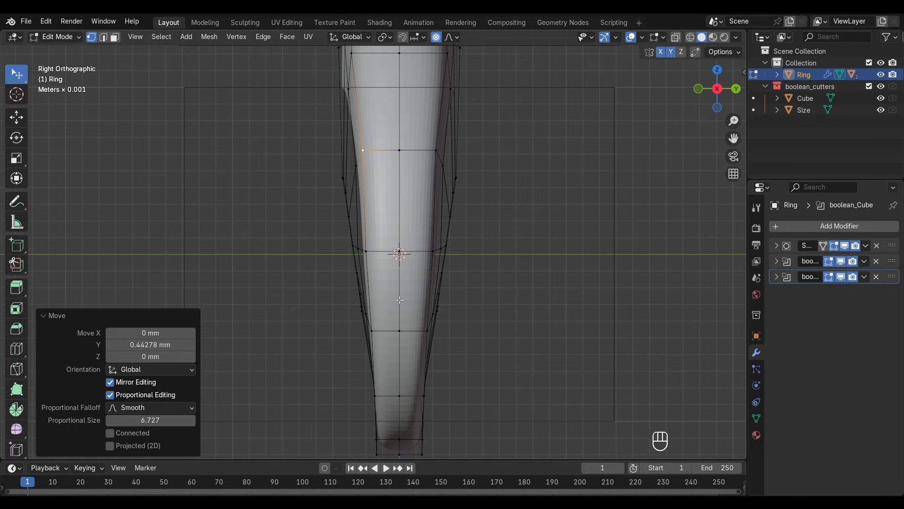
{"action": "left_click", "coordinate": [359, 247]}
{"action": "key", "text": "g"}
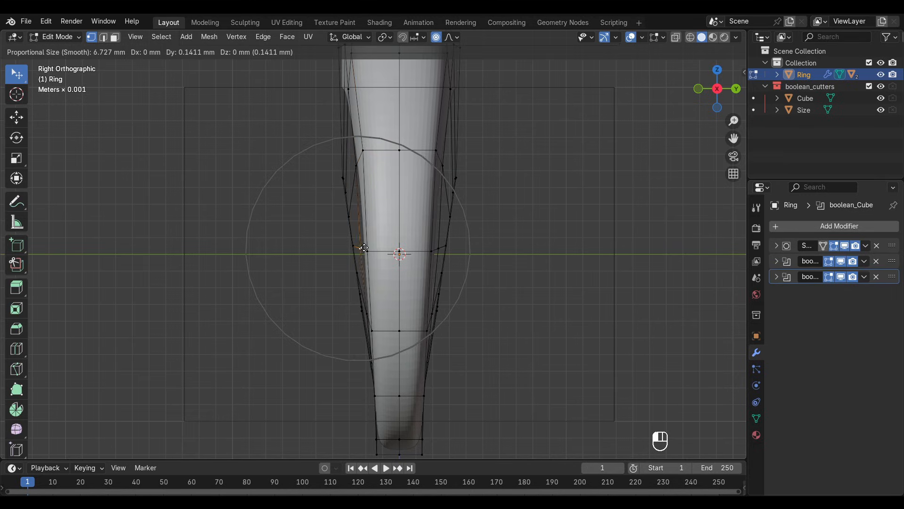
{"action": "left_click", "coordinate": [368, 251]}
{"action": "key", "text": "g"}
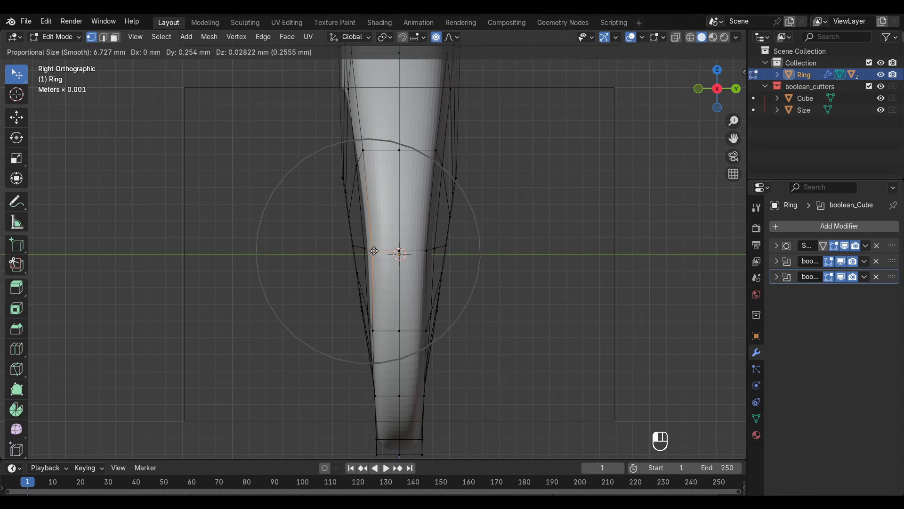
{"action": "left_click", "coordinate": [365, 190]}
Move the next two side vertices above mid-height inward along Y, about 0.2 mm for the lower one and 0.4 mm for the upper one.
{"action": "left_click", "coordinate": [365, 150]}
{"action": "key", "text": "g"}
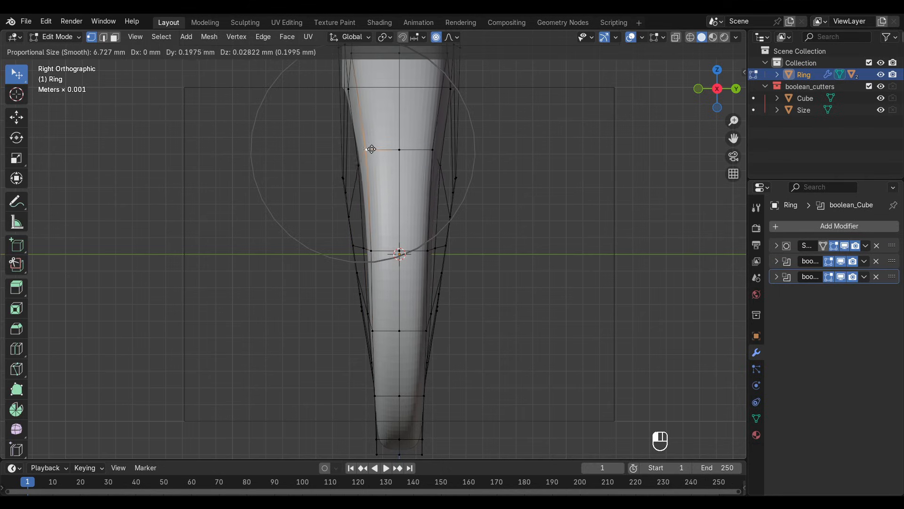
{"action": "left_click", "coordinate": [354, 110]}
{"action": "left_click", "coordinate": [352, 86]}
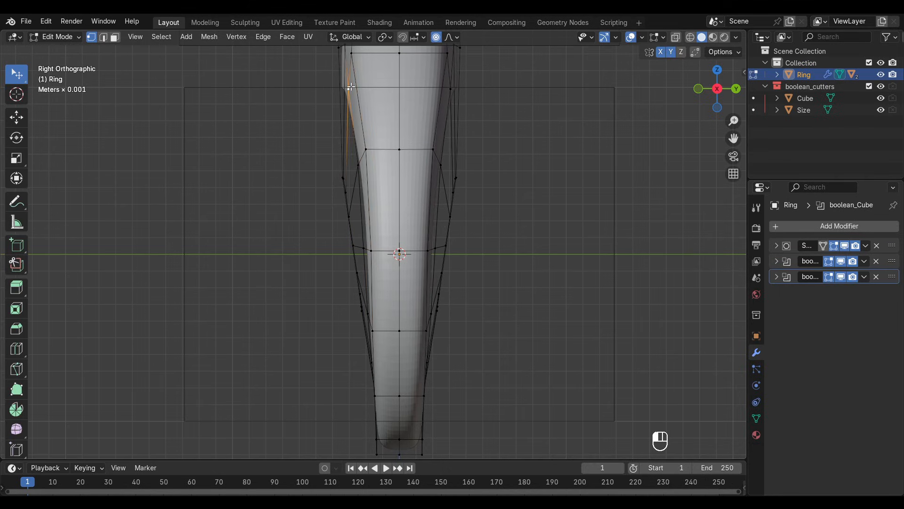
{"action": "key", "text": "g"}
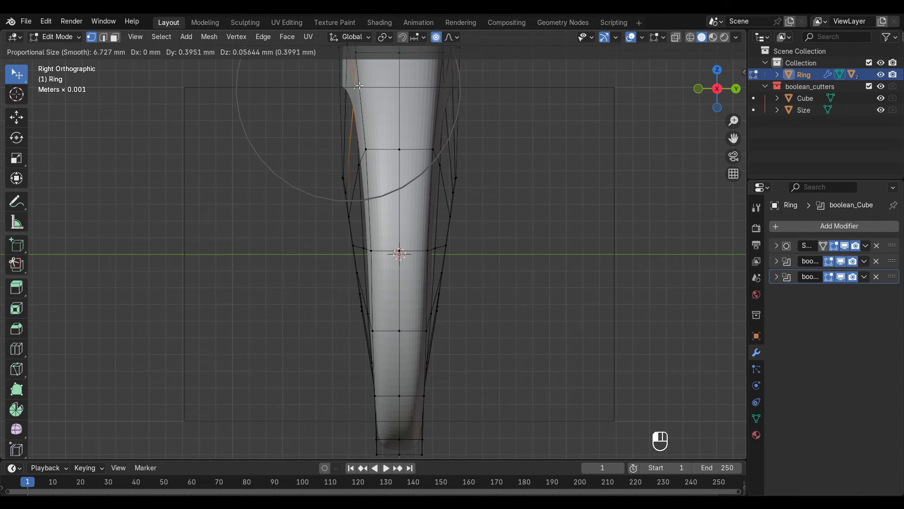
{"action": "left_click", "coordinate": [360, 85]}
{"action": "scroll", "coordinate": [407, 227], "scroll_direction": "down", "scroll_amount": 2}
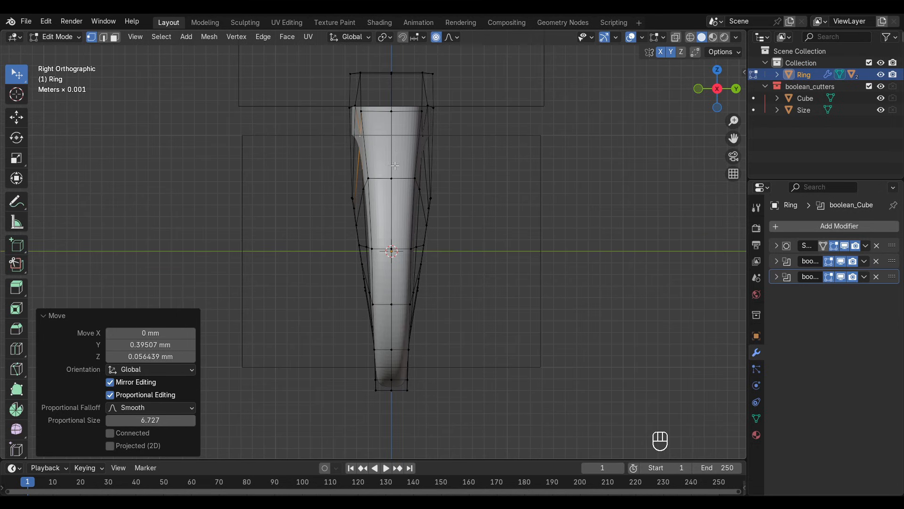
From the front view, lower the vertex at the ring's upper right shoulder, with the proportional size reduced to 5.56 mm.
{"action": "middle_click_drag", "start_coordinate": [394, 166], "coordinate": [510, 174]}
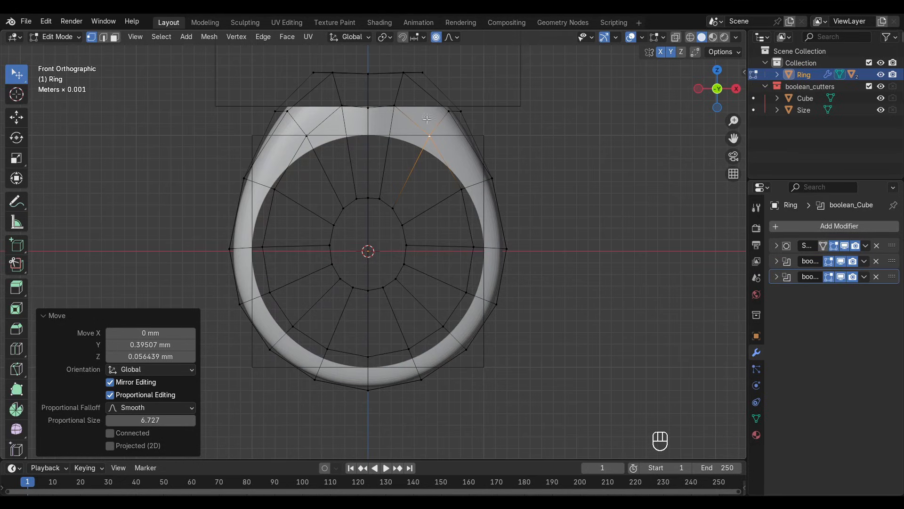
{"action": "scroll", "coordinate": [473, 139], "scroll_direction": "up", "scroll_amount": 1}
{"action": "middle_click_drag", "start_coordinate": [488, 138], "coordinate": [498, 192], "text": "shift"}
{"action": "scroll", "coordinate": [499, 170], "scroll_direction": "up", "scroll_amount": 1}
{"action": "middle_click_drag", "start_coordinate": [509, 89], "coordinate": [504, 120], "text": "shift"}
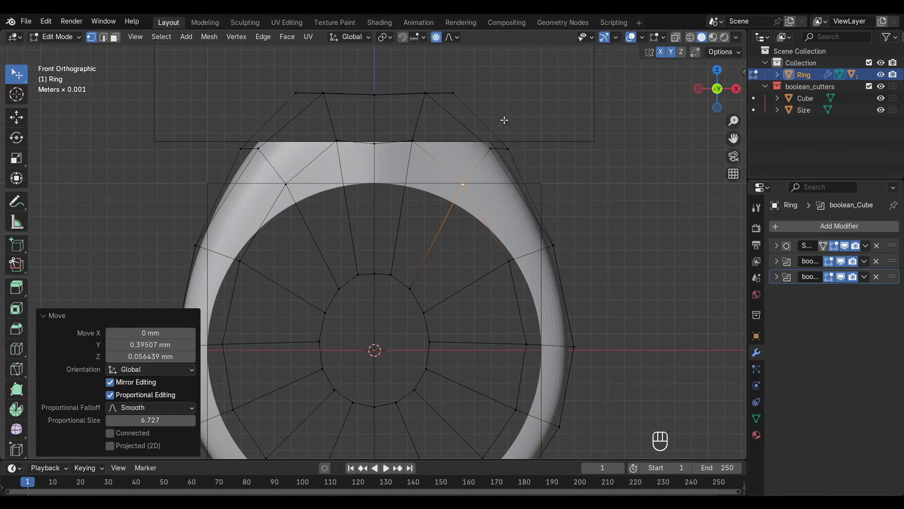
{"action": "left_click", "coordinate": [508, 146]}
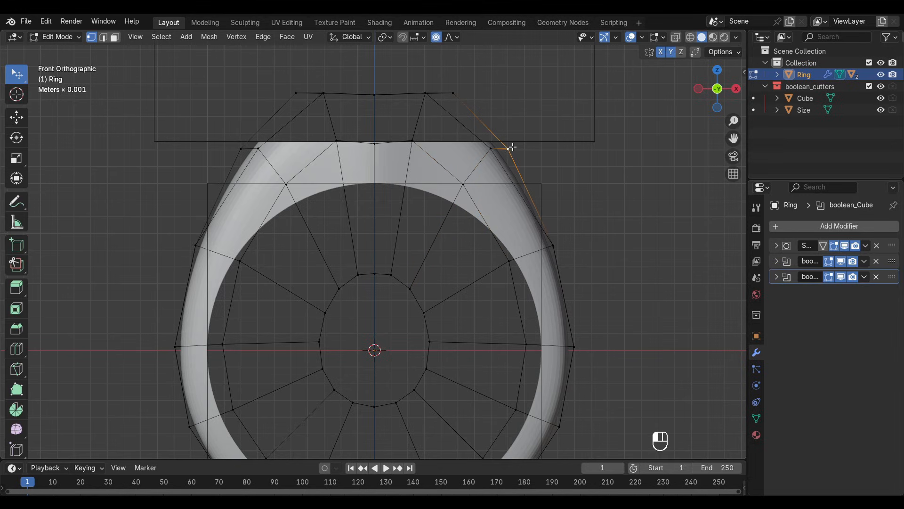
{"action": "key", "text": "g"}
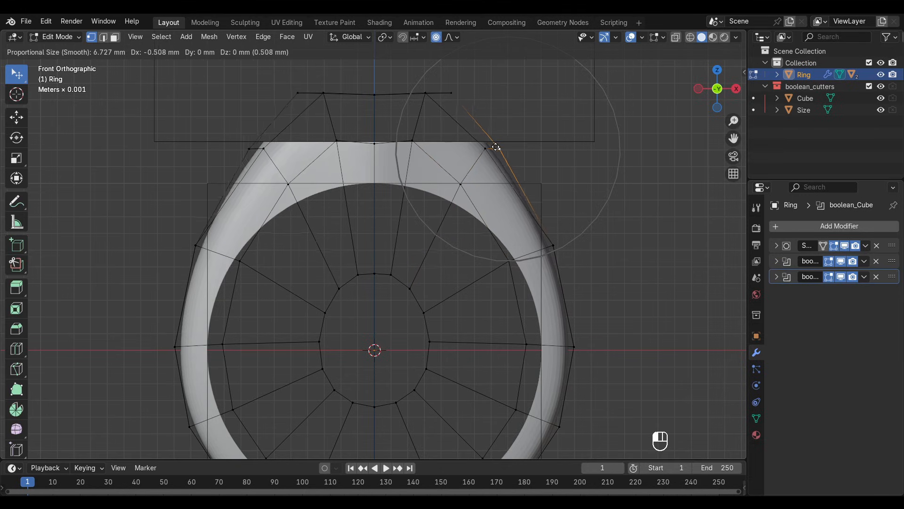
{"action": "scroll", "coordinate": [485, 146], "scroll_direction": "up", "scroll_amount": 2}
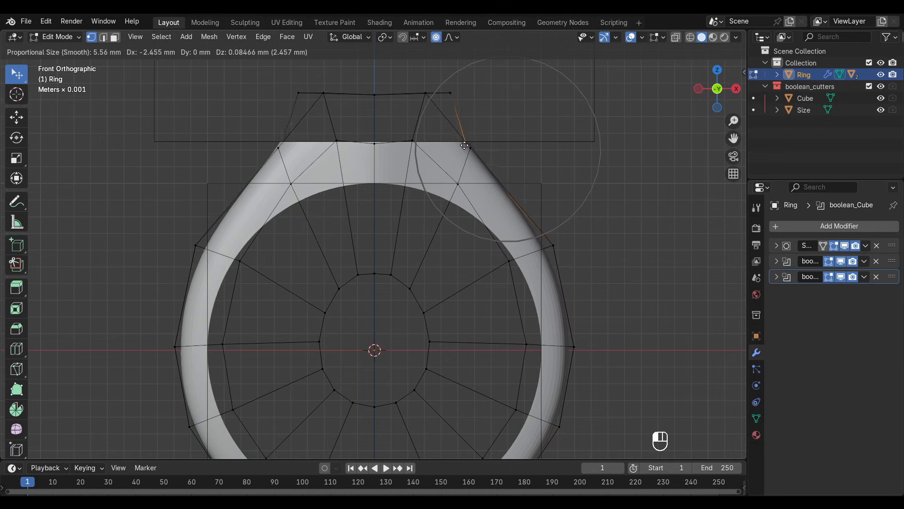
{"action": "left_click", "coordinate": [490, 166]}
{"action": "key", "text": "g"}
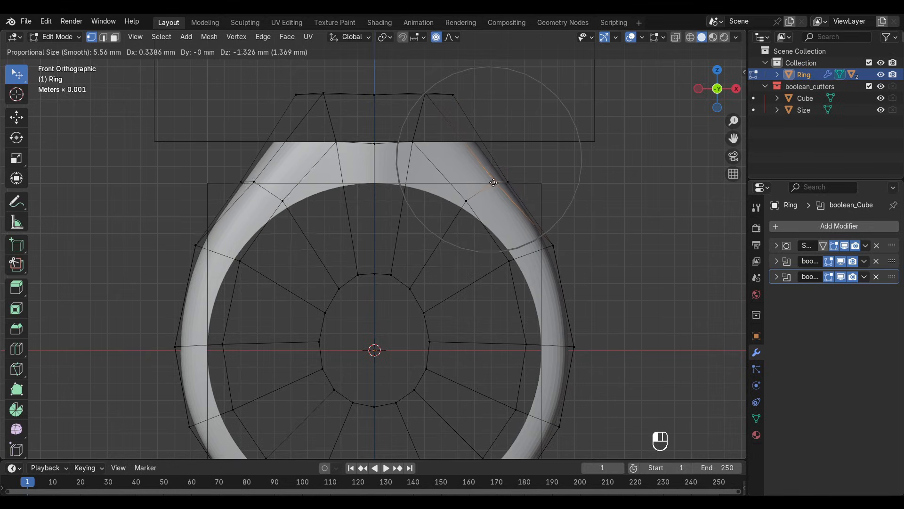
{"action": "left_click", "coordinate": [463, 109]}
Move the ring's top right corner vertex inward and down, and pull its inner neighbour down towards the centre line.
{"action": "left_click", "coordinate": [454, 95]}
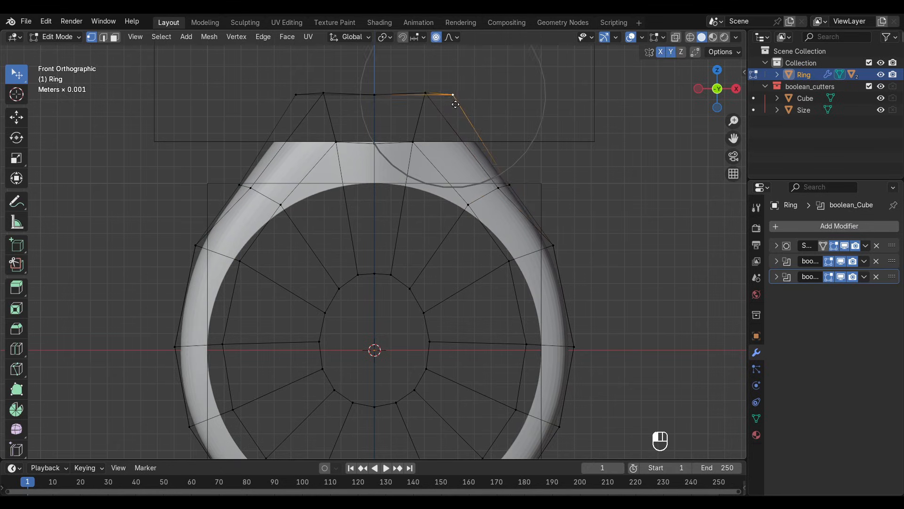
{"action": "key", "text": "g"}
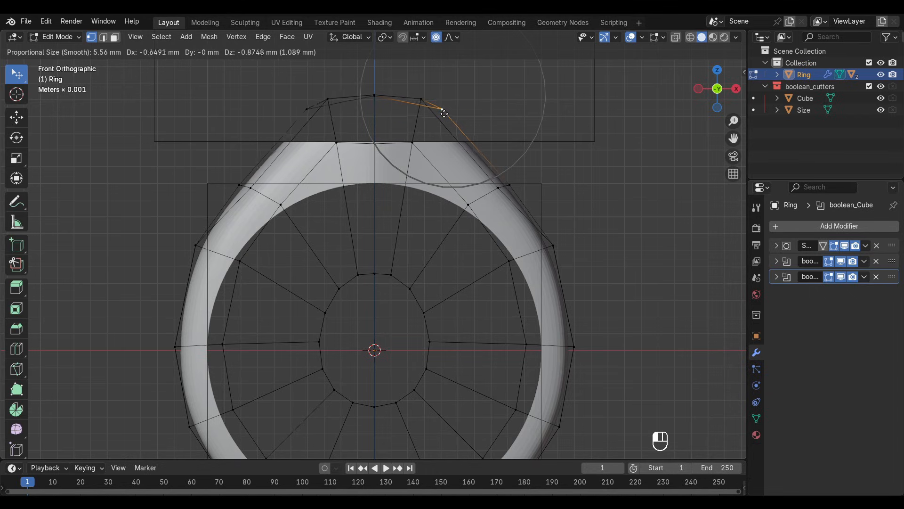
{"action": "left_click", "coordinate": [425, 99]}
{"action": "key", "text": "g"}
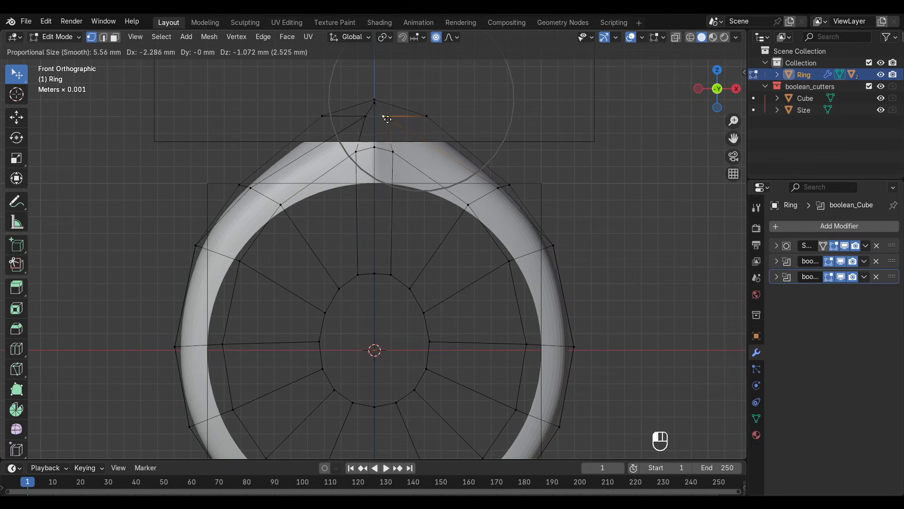
{"action": "left_click", "coordinate": [388, 120]}
Move the outer right shoulder vertex about 0.40 mm inward and 0.34 mm up, and adjust the outer shoulder and top corner vertices beside it.
{"action": "left_click_drag", "start_coordinate": [511, 185], "coordinate": [511, 185]}
{"action": "left_click_drag", "start_coordinate": [557, 243], "coordinate": [557, 244]}
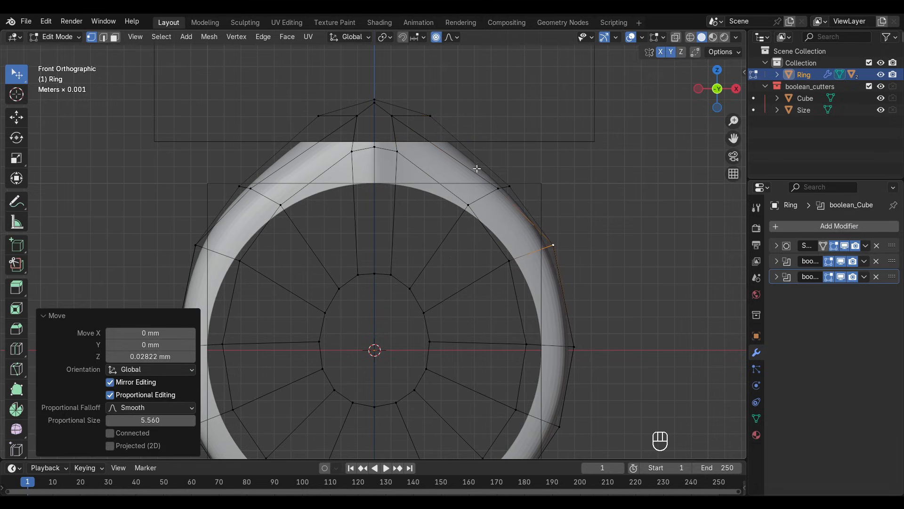
{"action": "left_click_drag", "start_coordinate": [510, 187], "coordinate": [502, 181]}
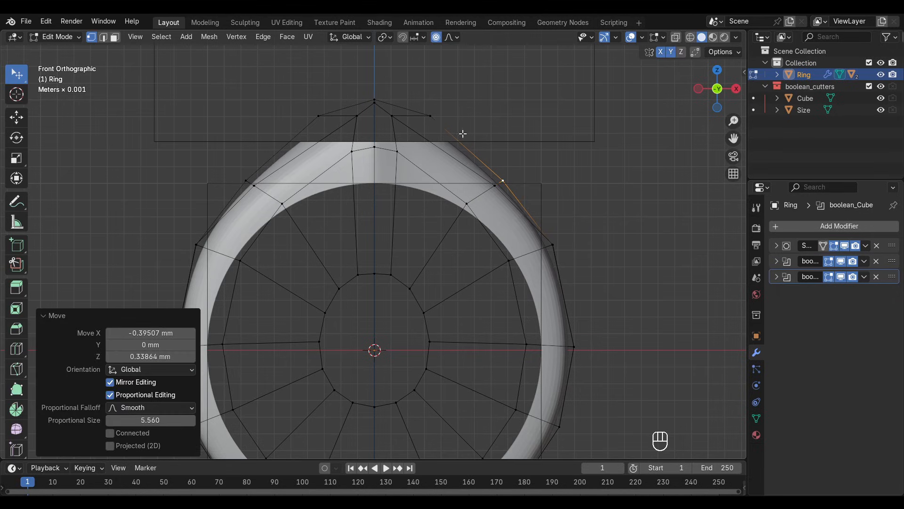
{"action": "left_click_drag", "start_coordinate": [434, 111], "coordinate": [430, 115]}
Lower the top centre vertex of the ring, finishing with a move of about 0.4 mm down at proportional size 3.138 mm.
{"action": "left_click_drag", "start_coordinate": [374, 94], "coordinate": [377, 105]}
{"action": "scroll", "coordinate": [375, 101], "scroll_direction": "up", "scroll_amount": 6}
{"action": "left_click_drag", "start_coordinate": [376, 104], "coordinate": [377, 110]}
Select the four faces on top of the ring and flatten them with LoopTools Flatten.
{"action": "middle_click_drag", "start_coordinate": [382, 115], "coordinate": [435, 235]}
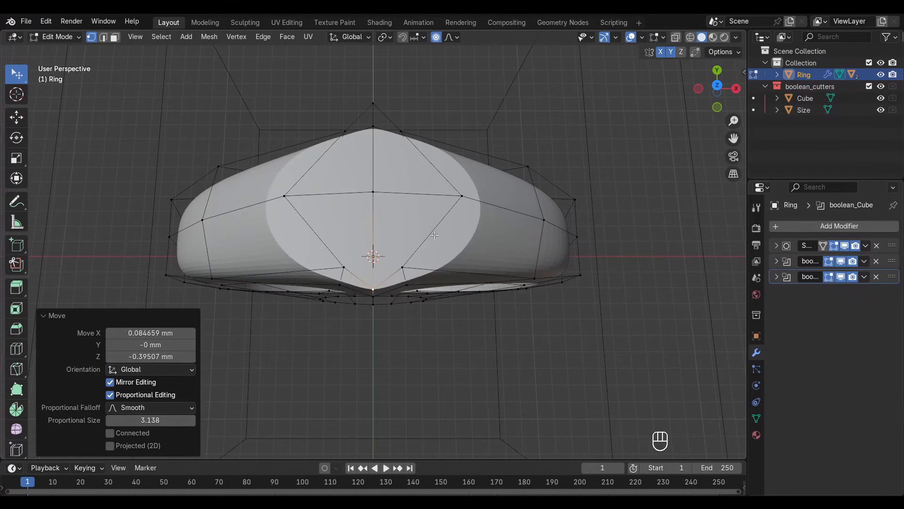
{"action": "key", "text": "3"}
{"action": "left_click", "coordinate": [406, 237], "text": "shift"}
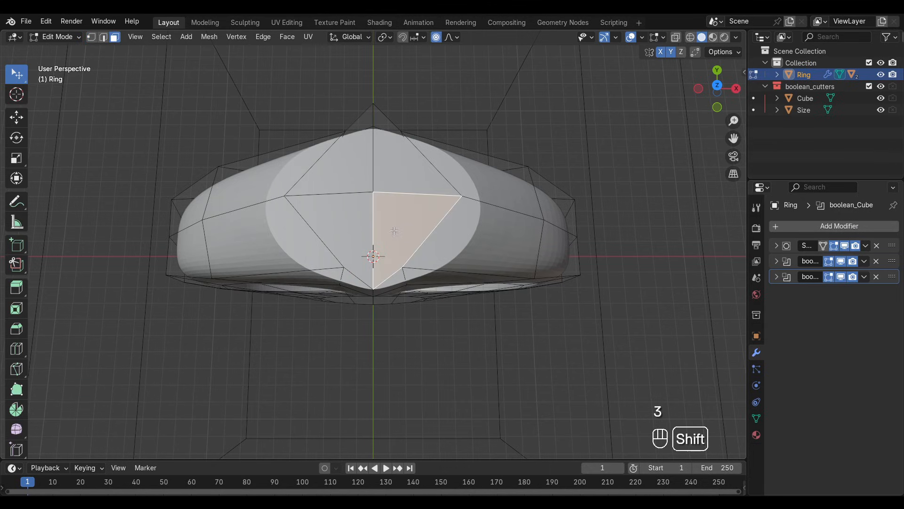
{"action": "left_click", "coordinate": [333, 212], "text": "shift"}
{"action": "left_click", "coordinate": [353, 173], "text": "shift"}
{"action": "left_click", "coordinate": [402, 177], "text": "shift"}
{"action": "middle_click_drag", "start_coordinate": [402, 176], "coordinate": [395, 150]}
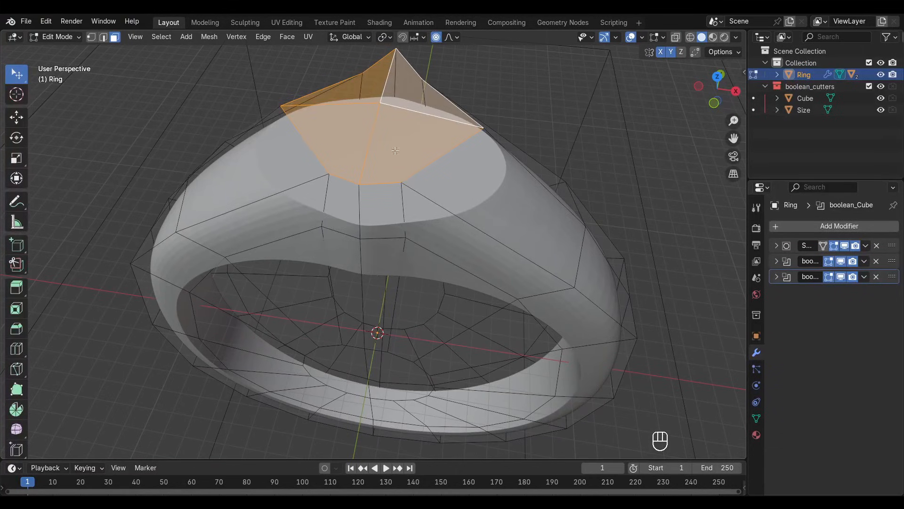
{"action": "right_click", "coordinate": [386, 123]}
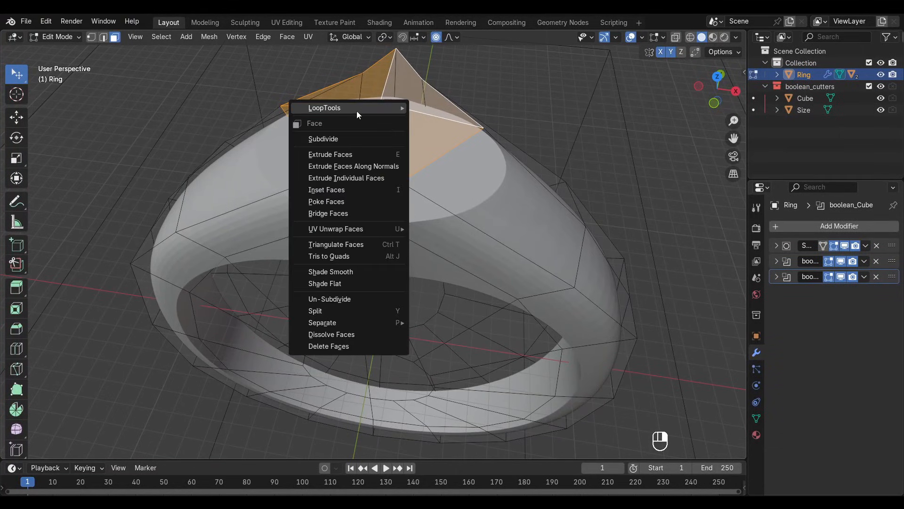
{"action": "mouse_move", "coordinate": [357, 109]}
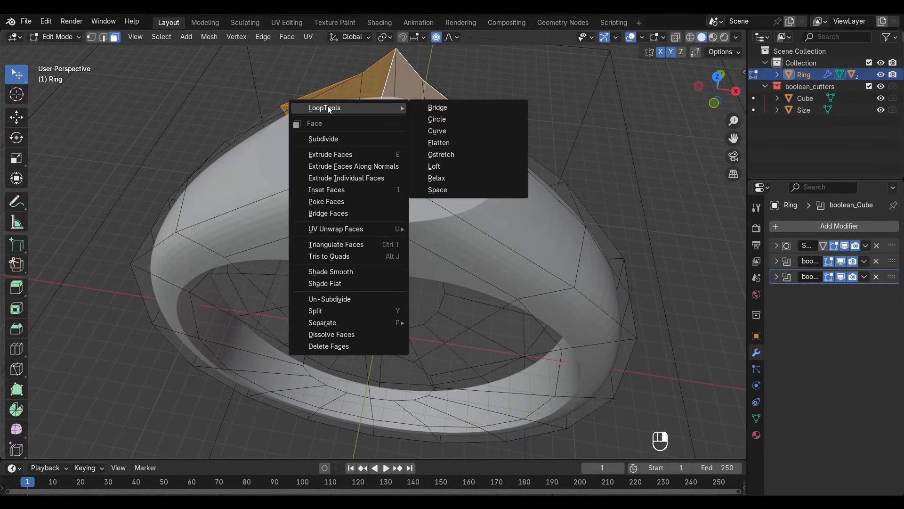
{"action": "left_click", "coordinate": [446, 143]}
Try to move all vertices of the flattened top faces outward from the top view with a much smaller proportional size.
{"action": "scroll", "coordinate": [442, 150], "scroll_direction": "up", "scroll_amount": 3}
{"action": "middle_click_drag", "start_coordinate": [442, 150], "coordinate": [484, 196], "text": "shift"}
{"action": "scroll", "coordinate": [502, 189], "scroll_direction": "down", "scroll_amount": 1}
{"action": "middle_click_drag", "start_coordinate": [471, 199], "coordinate": [464, 228]}
{"action": "scroll", "coordinate": [466, 229], "scroll_direction": "up", "scroll_amount": 2}
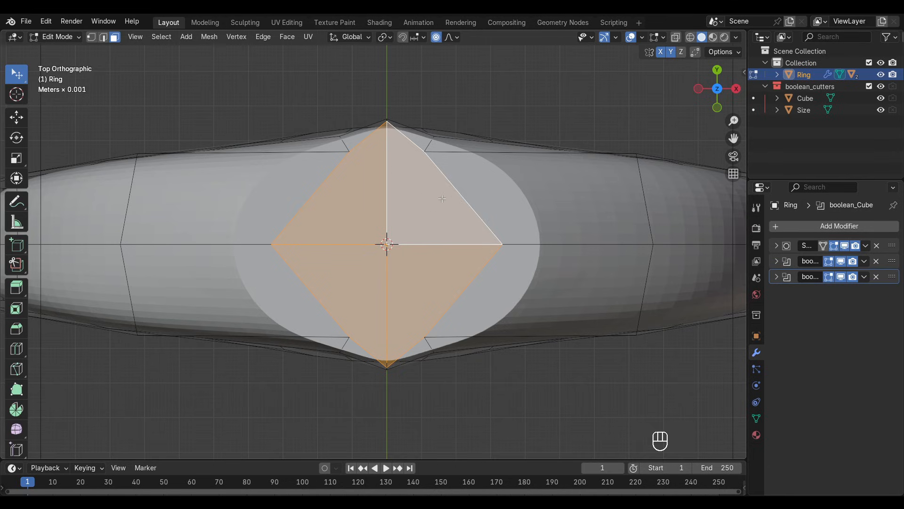
{"action": "key", "text": "1"}
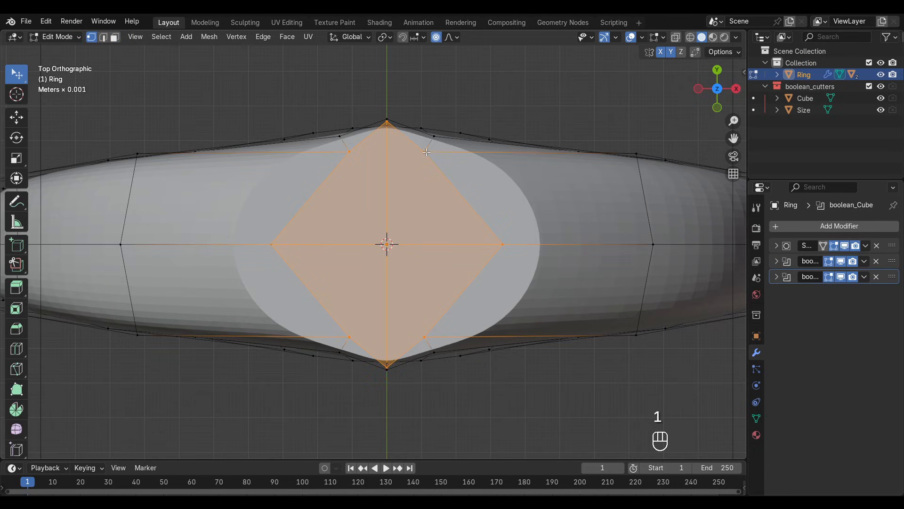
{"action": "key", "text": "g"}
{"action": "scroll", "coordinate": [439, 149], "scroll_direction": "up", "scroll_amount": 6}
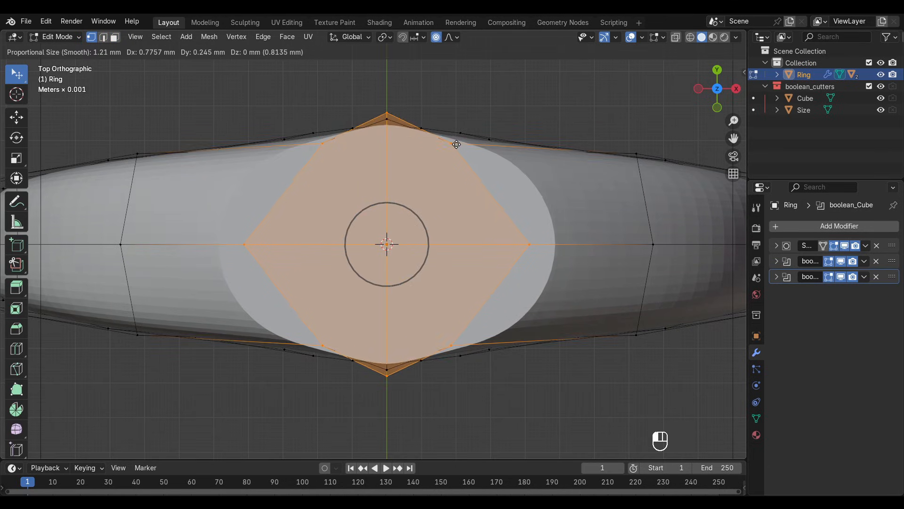
{"action": "scroll", "coordinate": [455, 144], "scroll_direction": "up", "scroll_amount": 3}
{"action": "left_click", "coordinate": [471, 146]}
{"action": "key", "text": "ctrl+z"}
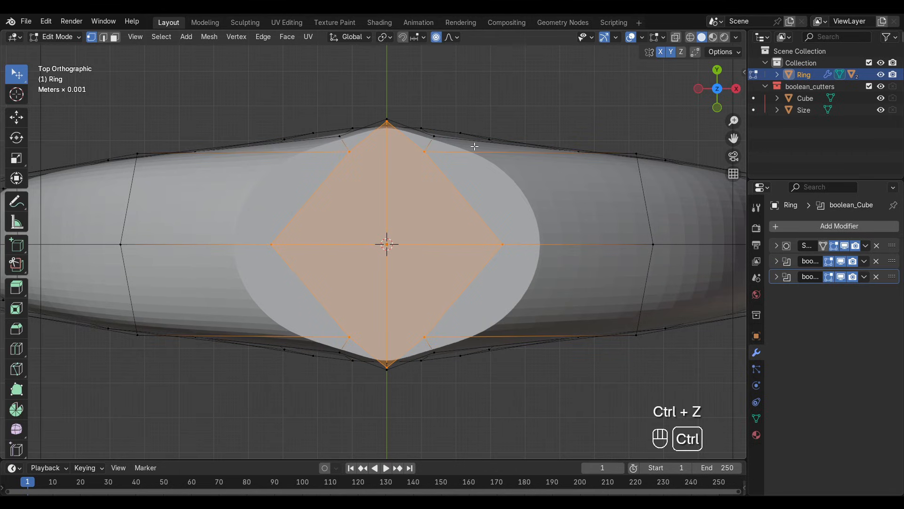
{"action": "key", "text": "ctrl+z"}
Move the back right corner vertex of the top face about 0.61 mm along X and 0.94 mm along Y, with proportional size 2.358 mm.
{"action": "left_click", "coordinate": [425, 153]}
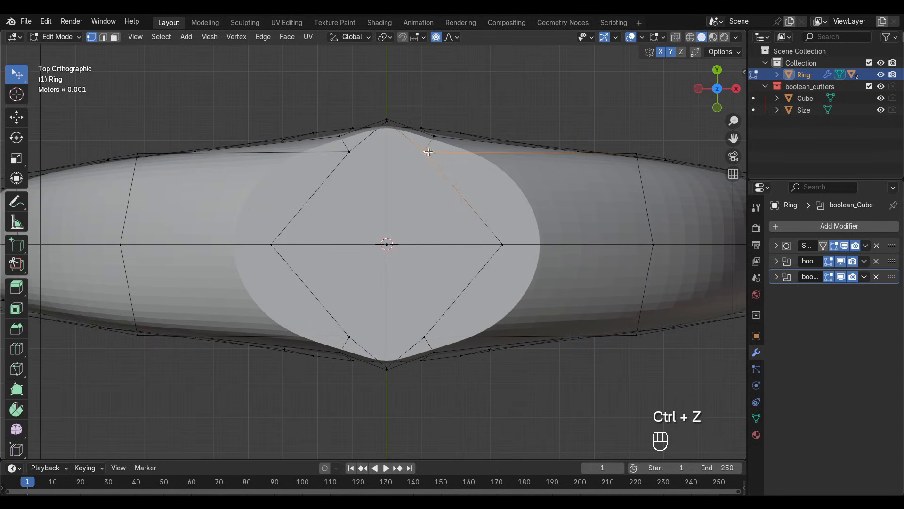
{"action": "key", "text": "g"}
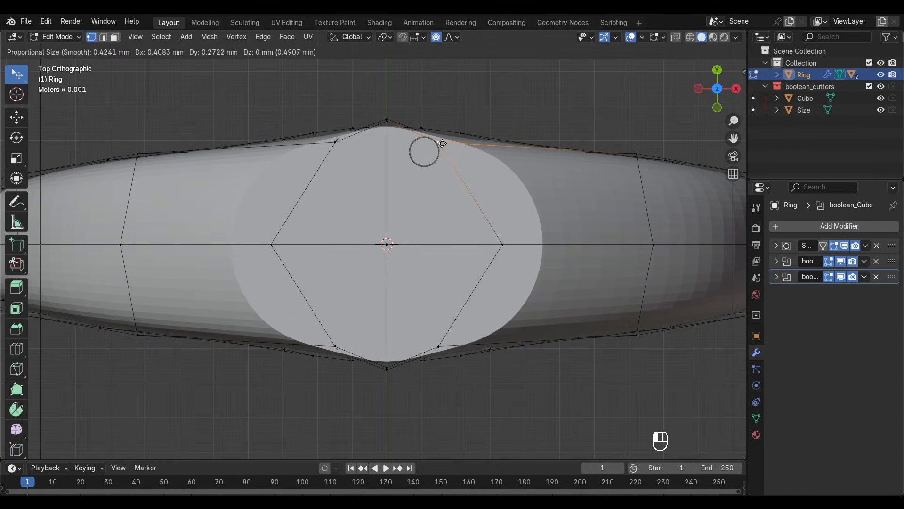
{"action": "scroll", "coordinate": [442, 141], "scroll_direction": "down", "scroll_amount": 3}
{"action": "scroll", "coordinate": [443, 139], "scroll_direction": "down", "scroll_amount": 9}
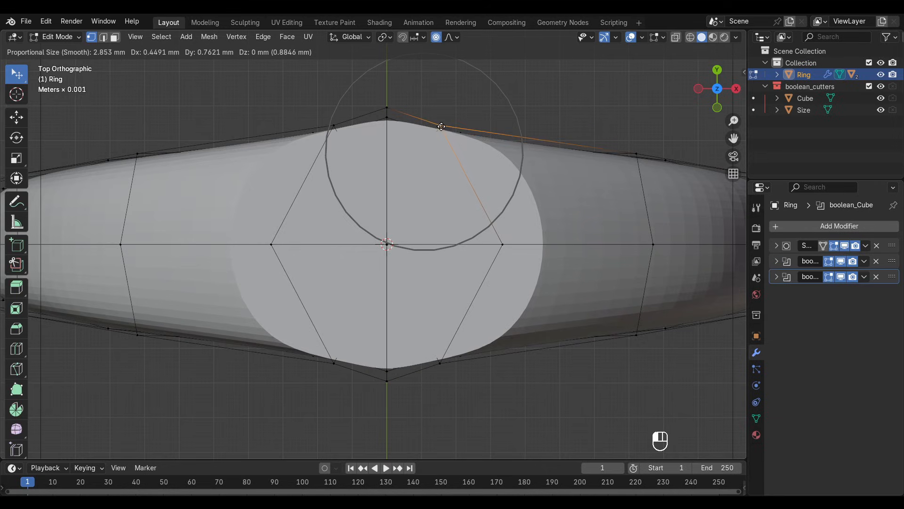
{"action": "scroll", "coordinate": [452, 122], "scroll_direction": "up", "scroll_amount": 2}
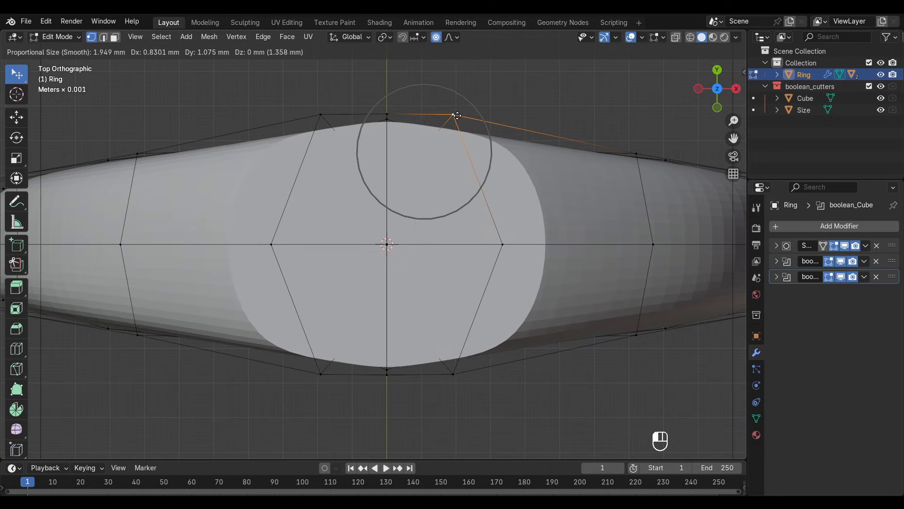
{"action": "left_click", "coordinate": [449, 121]}
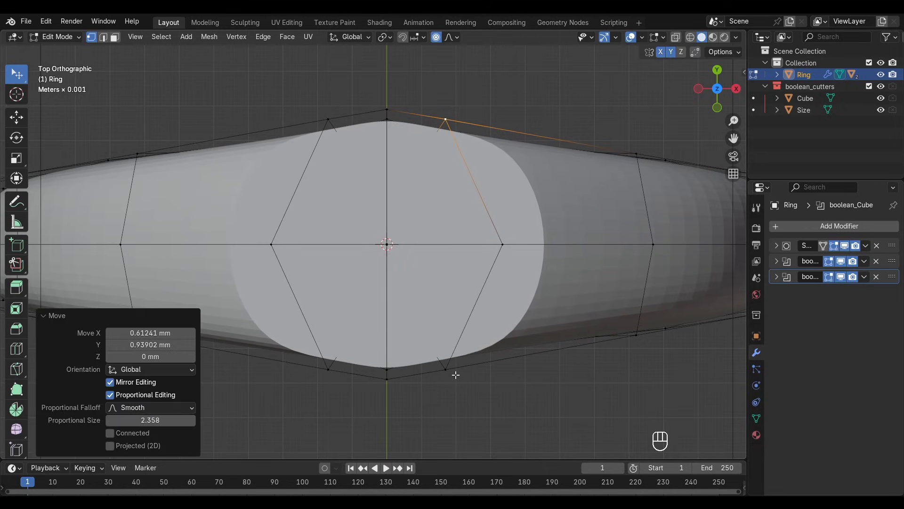
Shift the front right corner vertex of the top face slightly towards the centre line and forward, and move the right middle vertex about 0.05 mm outward along X.
{"action": "left_click", "coordinate": [446, 369]}
{"action": "key", "text": "g"}
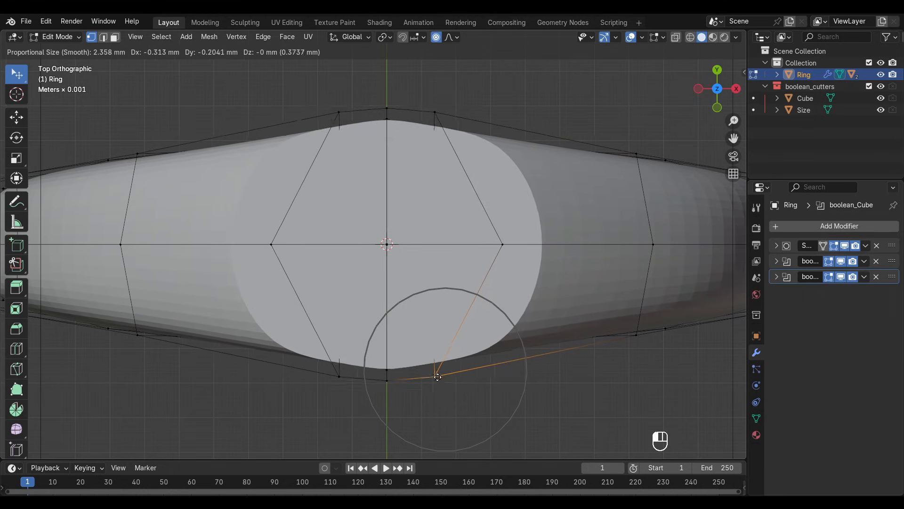
{"action": "left_click", "coordinate": [440, 373]}
{"action": "left_click", "coordinate": [503, 244]}
{"action": "key", "text": "g"}
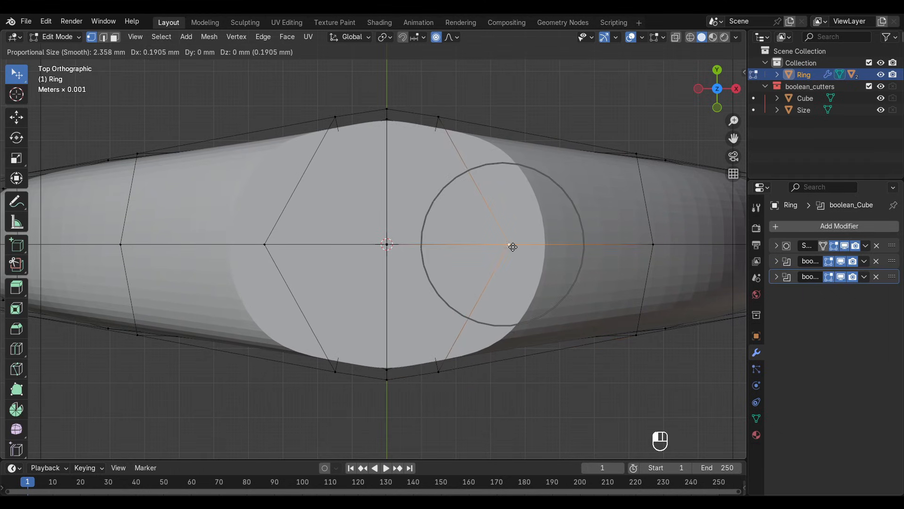
{"action": "left_click", "coordinate": [508, 247]}
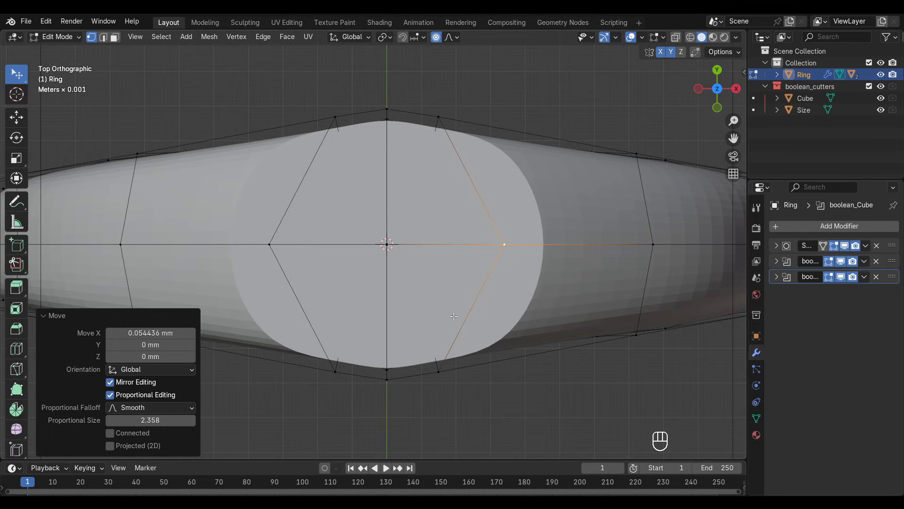
Select the closed edge loop around the ring's top face and bevel it by about 1 mm with one segment.
{"action": "scroll", "coordinate": [453, 316], "scroll_direction": "down", "scroll_amount": 1}
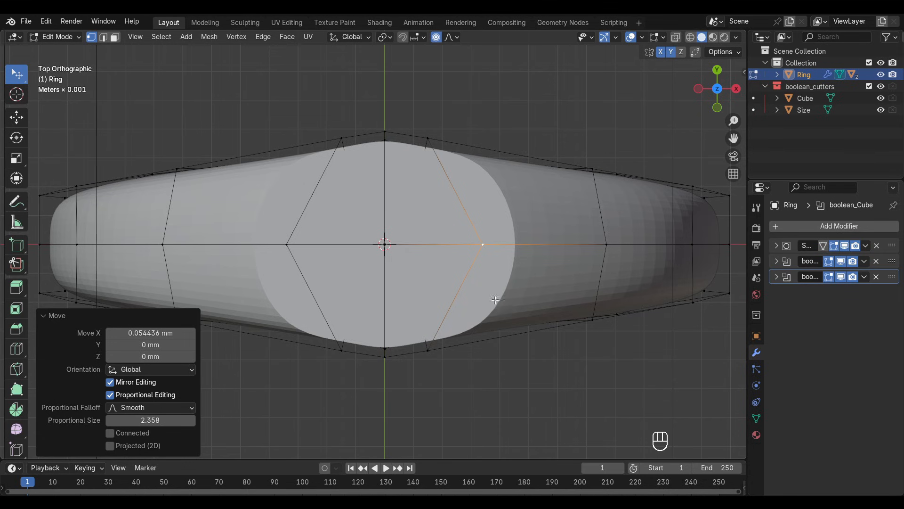
{"action": "middle_click_drag", "start_coordinate": [495, 299], "coordinate": [501, 221]}
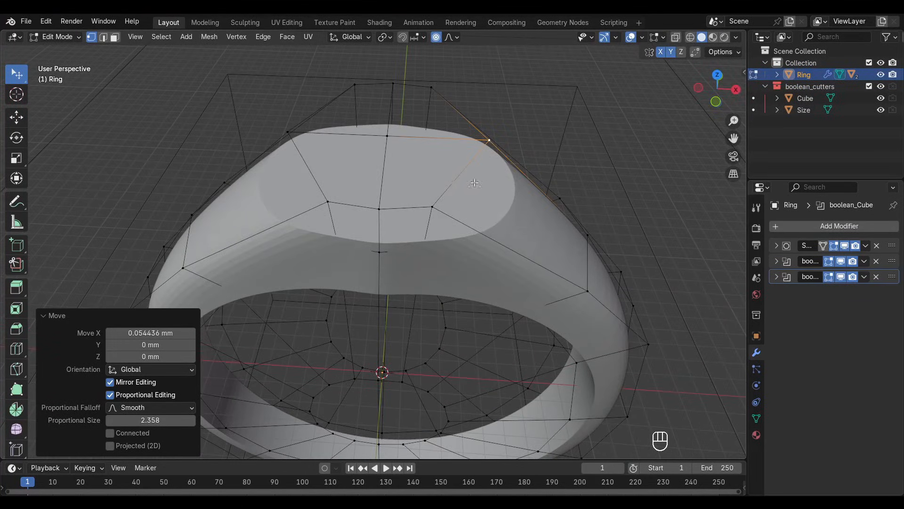
{"action": "key", "text": "2"}
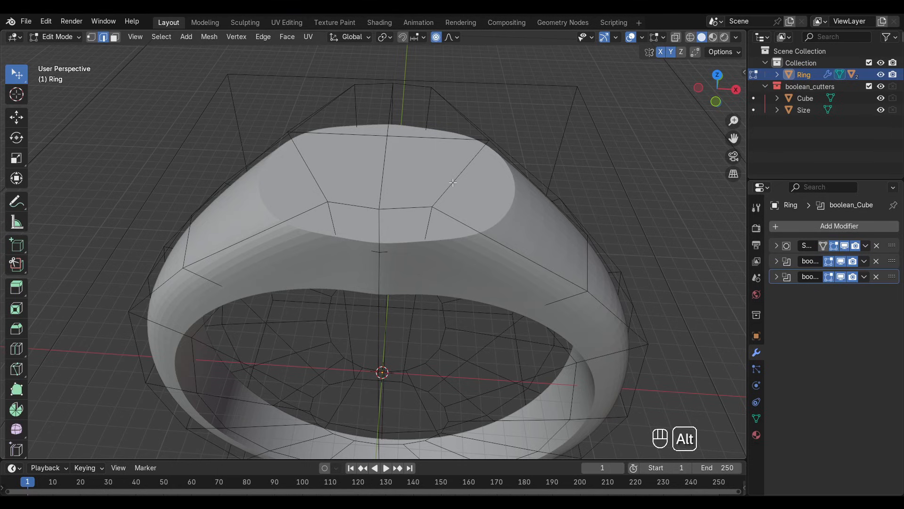
{"action": "middle_click_drag", "start_coordinate": [446, 152], "coordinate": [478, 135]}
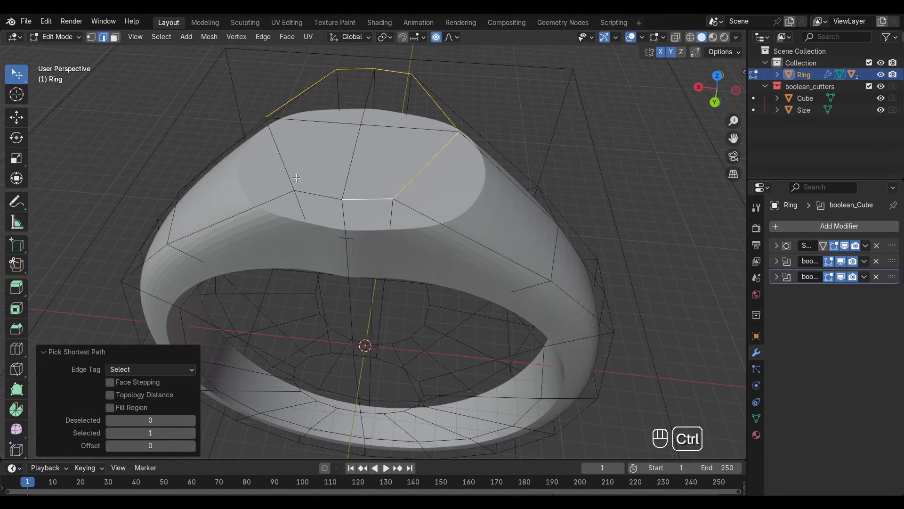
{"action": "left_click", "coordinate": [316, 195], "text": "ctrl"}
{"action": "middle_click_drag", "start_coordinate": [271, 121], "coordinate": [408, 197]}
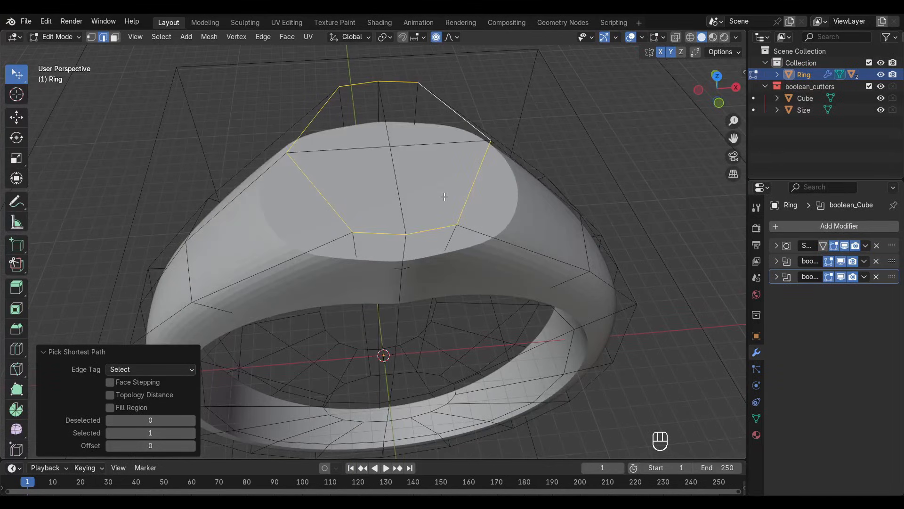
{"action": "key", "text": "ctrl+b"}
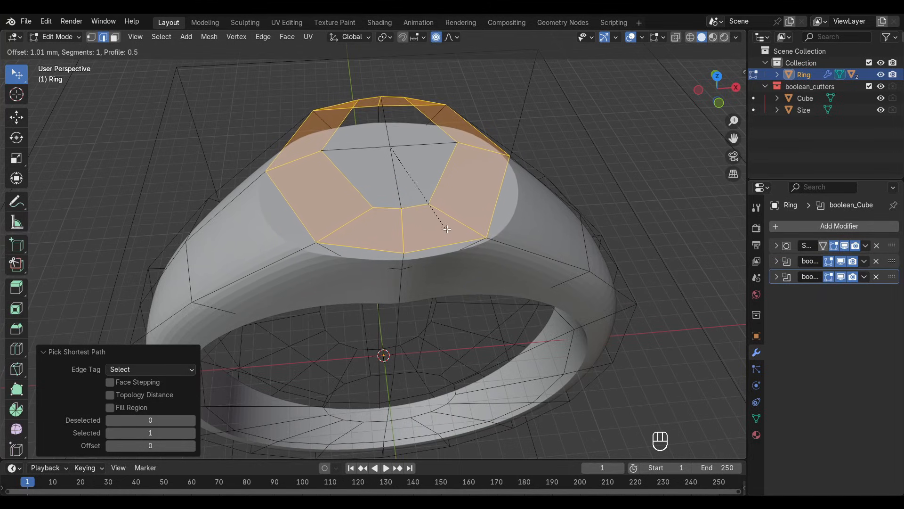
{"action": "left_click", "coordinate": [447, 228]}
Adjust the middle vertices of the bevelled loops from the top view, moving the inner right one about 0.18 mm outward along X.
{"action": "left_click", "coordinate": [568, 251]}
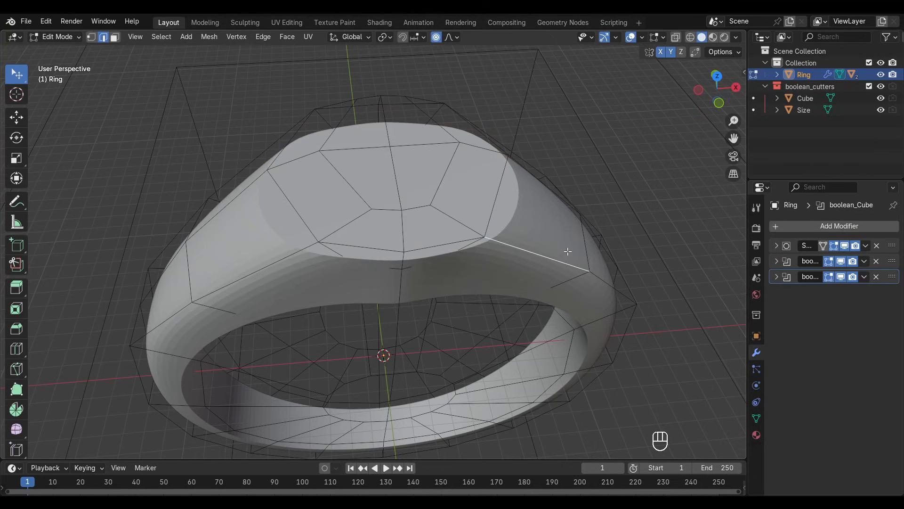
{"action": "scroll", "coordinate": [462, 243], "scroll_direction": "up", "scroll_amount": 1}
{"action": "middle_click_drag", "start_coordinate": [471, 233], "coordinate": [447, 219]}
{"action": "scroll", "coordinate": [454, 256], "scroll_direction": "up", "scroll_amount": 1}
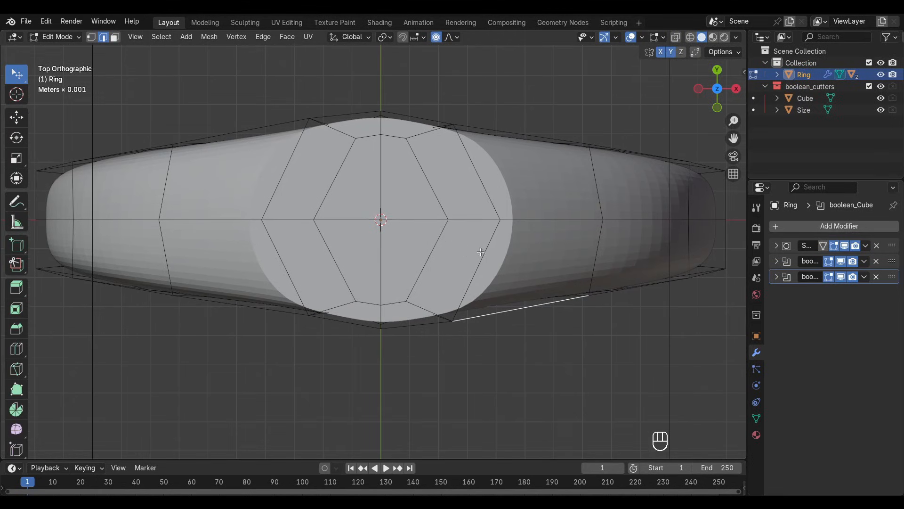
{"action": "key", "text": "1"}
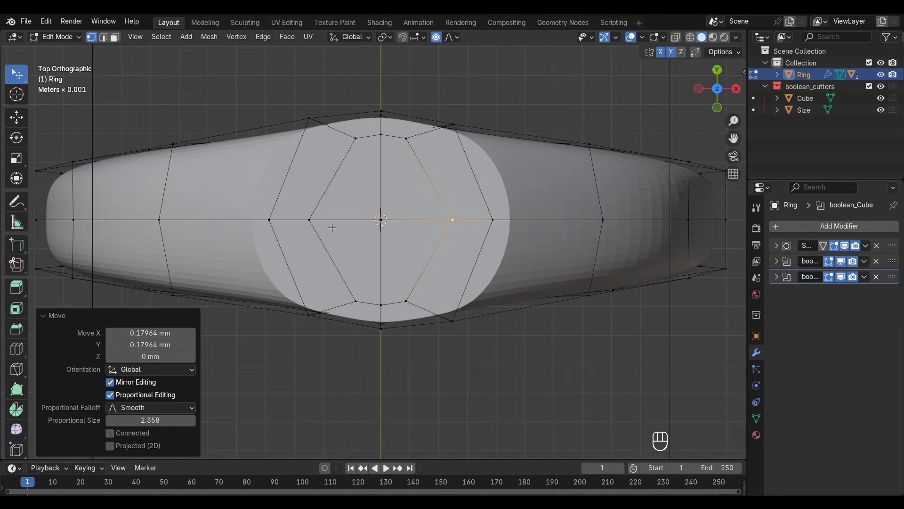
Turn off Y-axis mirroring and pull the back centre vertices of the top inward to form a notch.
{"action": "left_click", "coordinate": [672, 52]}
{"action": "left_click_drag", "start_coordinate": [380, 112], "coordinate": [382, 131]}
{"action": "left_click_drag", "start_coordinate": [384, 141], "coordinate": [383, 156]}
Try to shift the back right corner vertex of the top slightly inward.
{"action": "left_click_drag", "start_coordinate": [453, 125], "coordinate": [455, 138]}
{"action": "key", "text": "ctrl+z"}
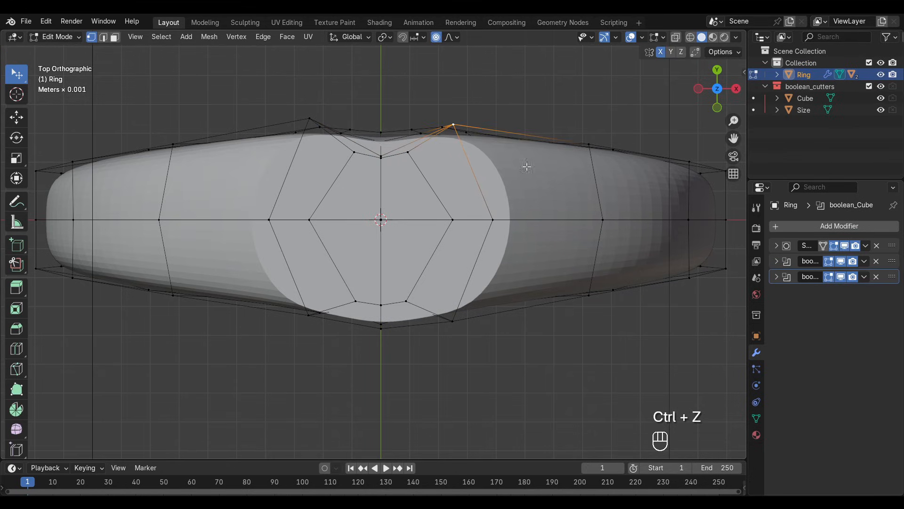
{"action": "scroll", "coordinate": [476, 142], "scroll_direction": "up", "scroll_amount": 1}
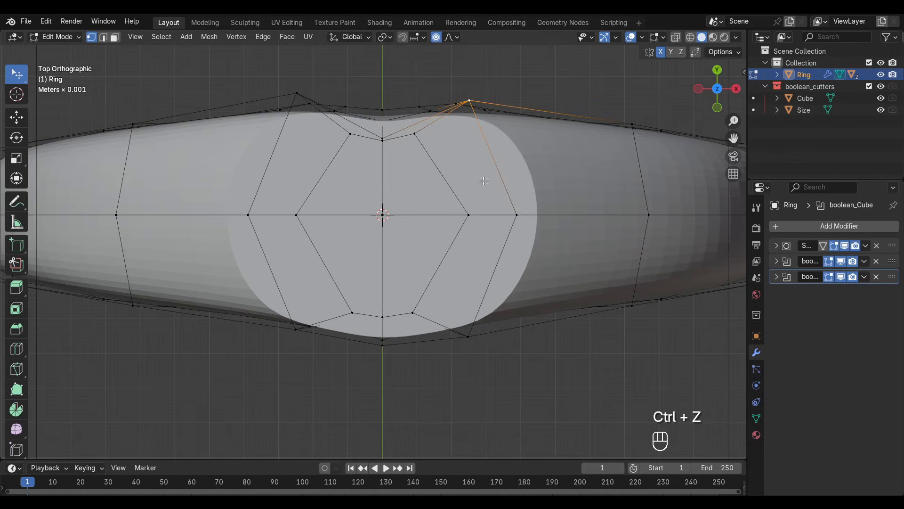
{"action": "scroll", "coordinate": [484, 180], "scroll_direction": "down", "scroll_amount": 2}
{"action": "key", "text": "ctrl+z"}
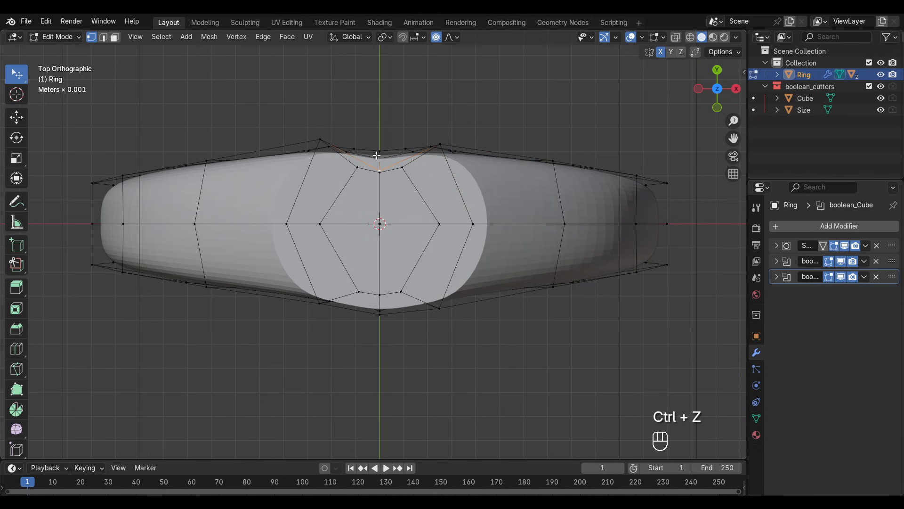
Select the whole ring mesh and symmetrize it from -X to +X.
{"action": "scroll", "coordinate": [376, 156], "scroll_direction": "up", "scroll_amount": 1}
{"action": "middle_click_drag", "start_coordinate": [476, 198], "coordinate": [472, 221], "text": "shift"}
{"action": "middle_click_drag", "start_coordinate": [480, 224], "coordinate": [467, 167]}
{"action": "scroll", "coordinate": [469, 157], "scroll_direction": "down", "scroll_amount": 2}
{"action": "middle_click_drag", "start_coordinate": [471, 149], "coordinate": [472, 161], "text": "shift"}
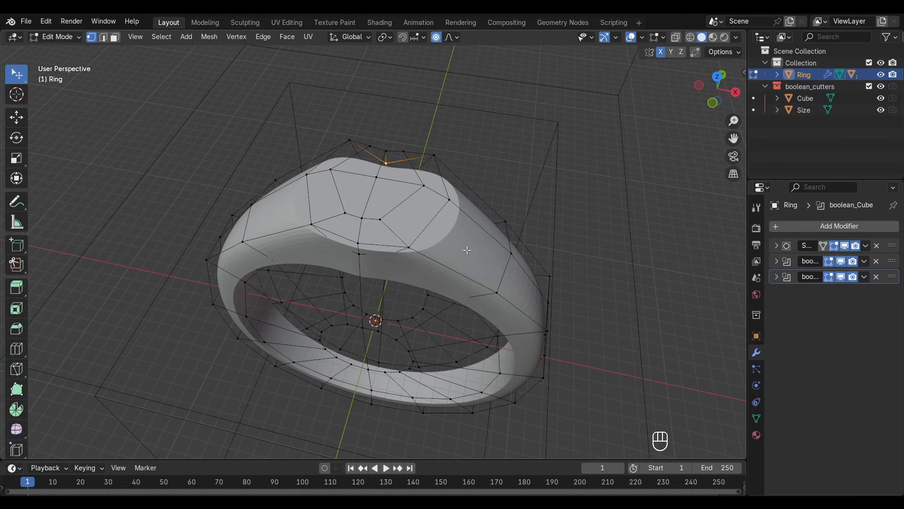
{"action": "middle_click_drag", "start_coordinate": [467, 252], "coordinate": [473, 231], "text": "shift"}
{"action": "key", "text": "a"}
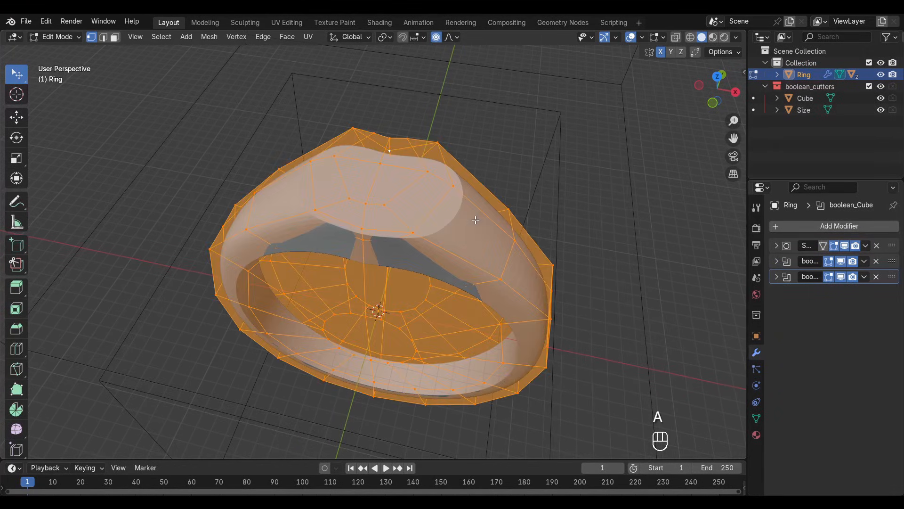
{"action": "left_click", "coordinate": [215, 39]}
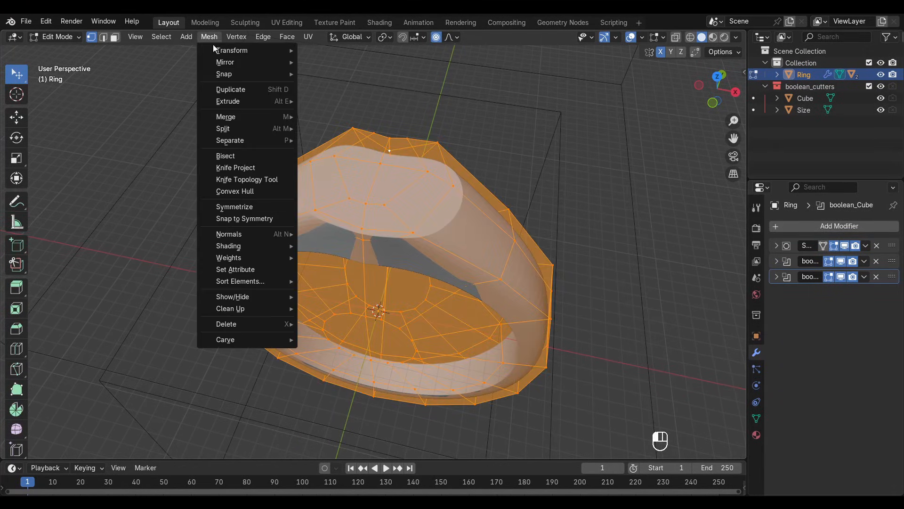
{"action": "left_click", "coordinate": [251, 210]}
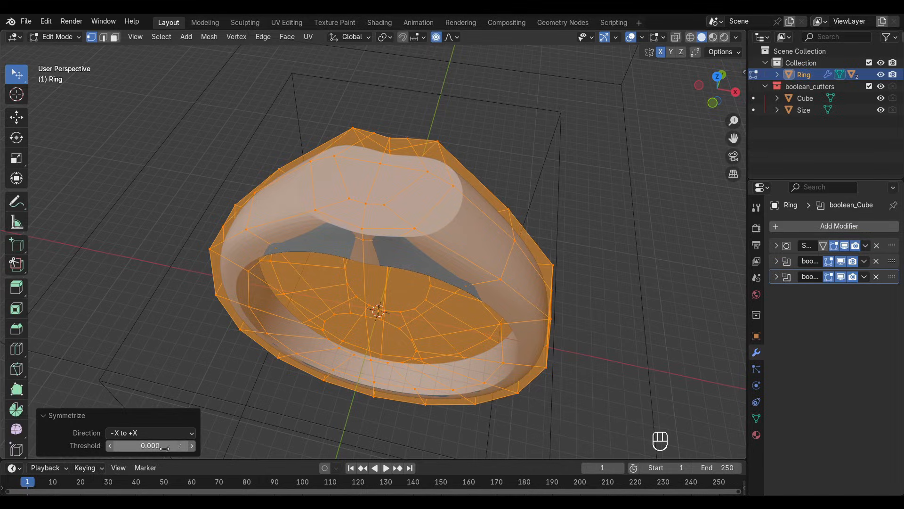
{"action": "left_click", "coordinate": [383, 337]}
Spread the outer and inner back right vertices of the top outward, and move the outer right middle vertex about 0.14 mm along Y.
{"action": "middle_click_drag", "start_coordinate": [497, 133], "coordinate": [515, 202]}
{"action": "scroll", "coordinate": [455, 155], "scroll_direction": "up", "scroll_amount": 3}
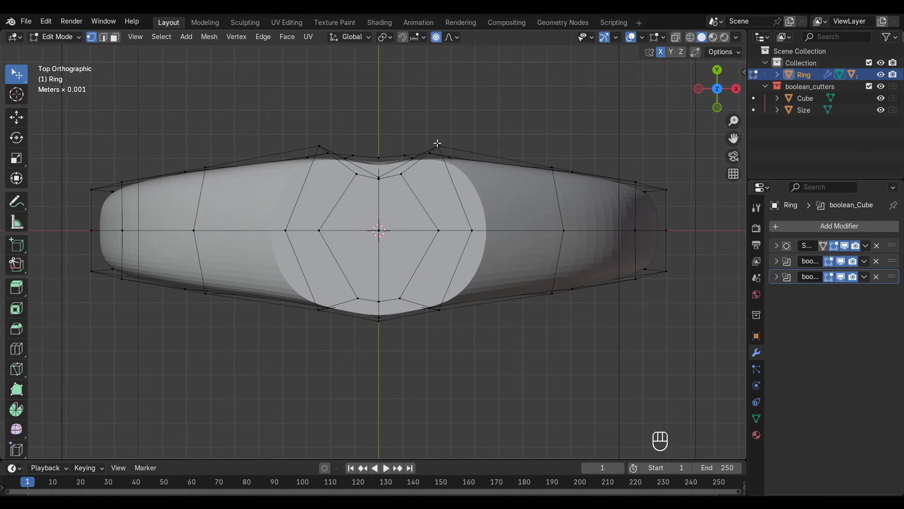
{"action": "left_click_drag", "start_coordinate": [437, 143], "coordinate": [441, 142]}
{"action": "left_click_drag", "start_coordinate": [406, 176], "coordinate": [379, 178]}
{"action": "mouse_move", "coordinate": [472, 232]}
{"action": "left_mouse_down"}
{"action": "mouse_move", "coordinate": [464, 207]}
{"action": "mouse_move", "coordinate": [474, 226]}
{"action": "left_mouse_up"}
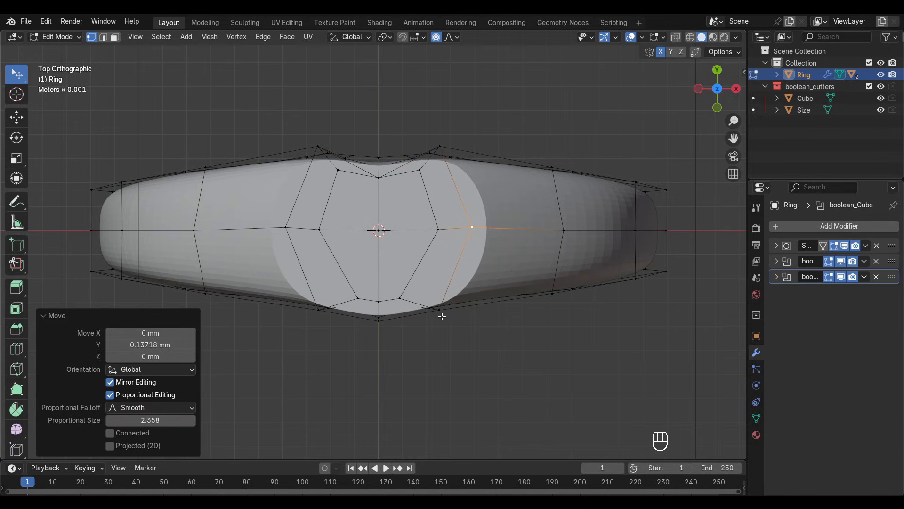
Pull the front right corner vertex of the top inward, and move the front centre vertex by about 0.16 mm X and -0.35 mm Y.
{"action": "left_click_drag", "start_coordinate": [442, 316], "coordinate": [424, 294]}
{"action": "left_click_drag", "start_coordinate": [378, 315], "coordinate": [387, 330]}
{"action": "scroll", "coordinate": [408, 344], "scroll_direction": "down", "scroll_amount": 1}
{"action": "middle_click_drag", "start_coordinate": [408, 345], "coordinate": [341, 287]}
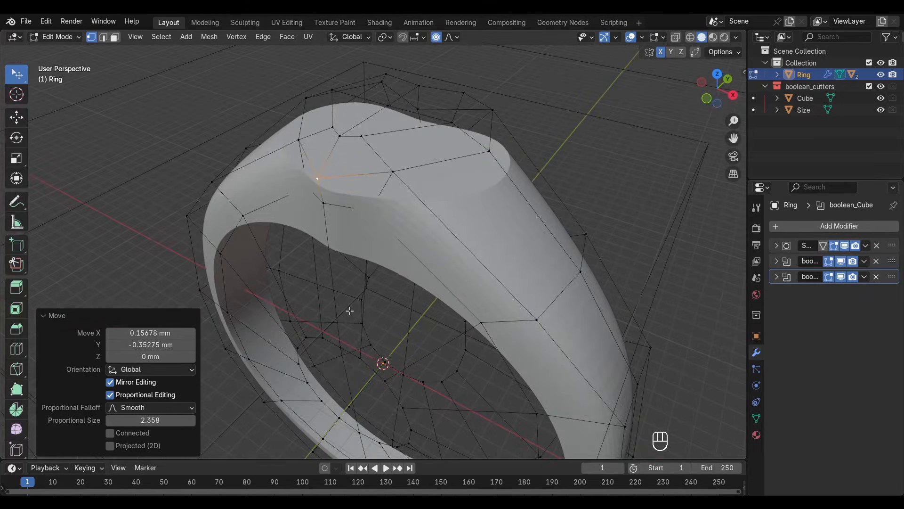
Move the lower front centre vertex beneath the top outward along negative Y, with proportional size 3.452 mm.
{"action": "middle_click_drag", "start_coordinate": [339, 370], "coordinate": [342, 363]}
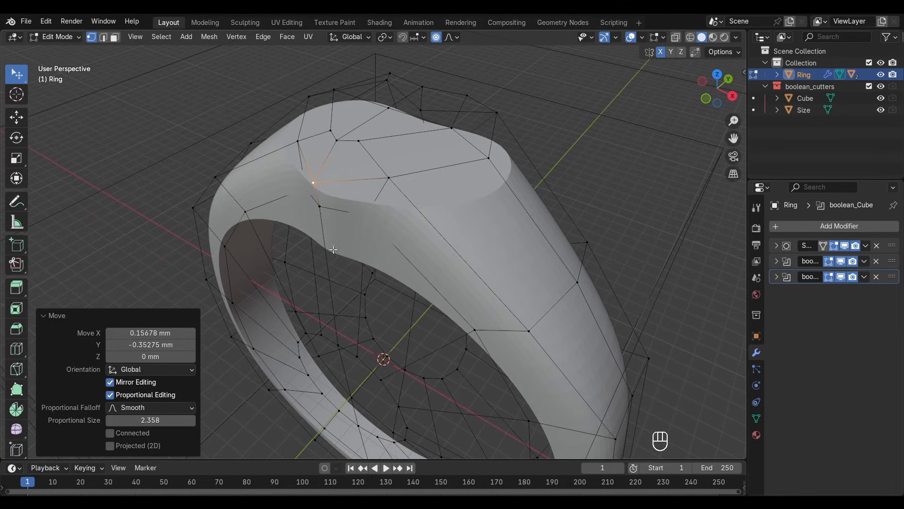
{"action": "left_click", "coordinate": [343, 340]}
{"action": "key", "text": "g"}
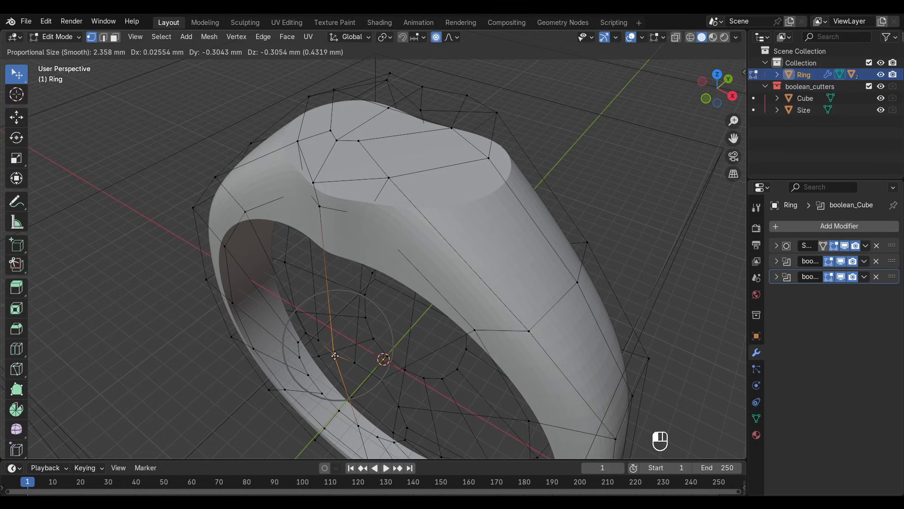
{"action": "key", "text": "y"}
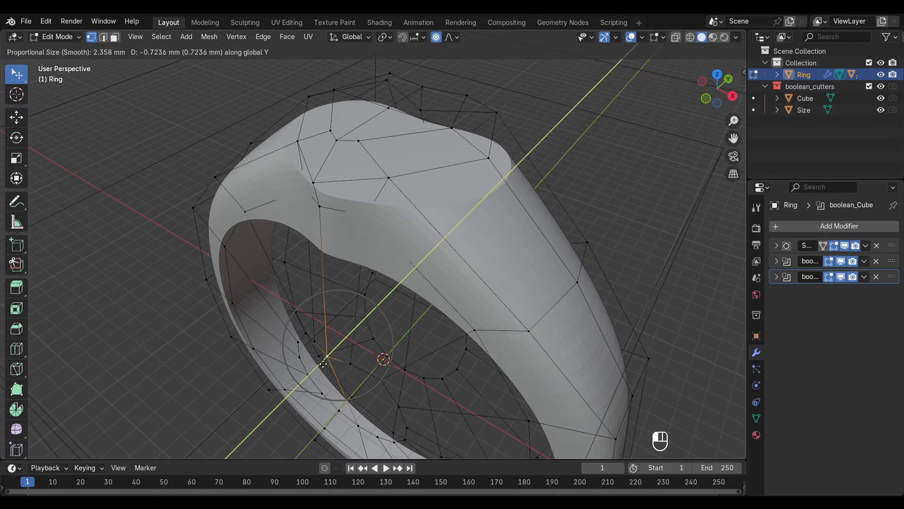
{"action": "scroll", "coordinate": [307, 376], "scroll_direction": "down", "scroll_amount": 5}
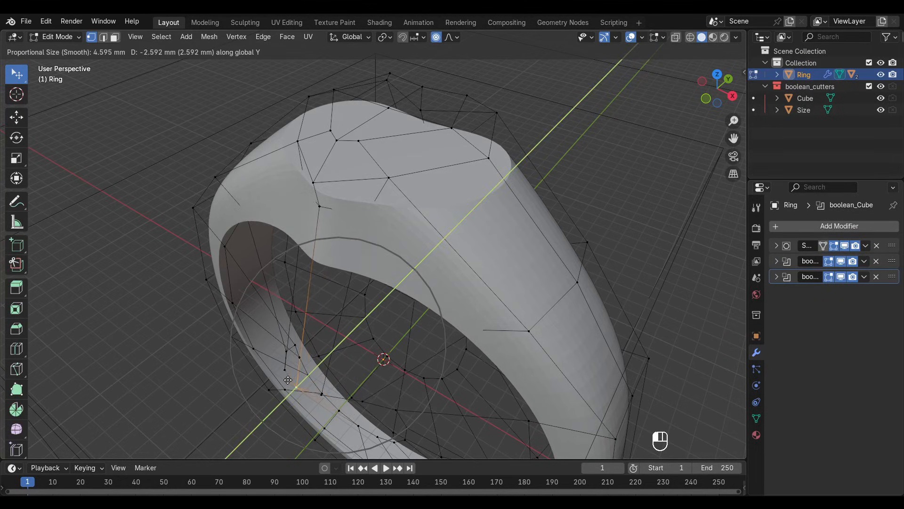
{"action": "scroll", "coordinate": [290, 372], "scroll_direction": "up", "scroll_amount": 1}
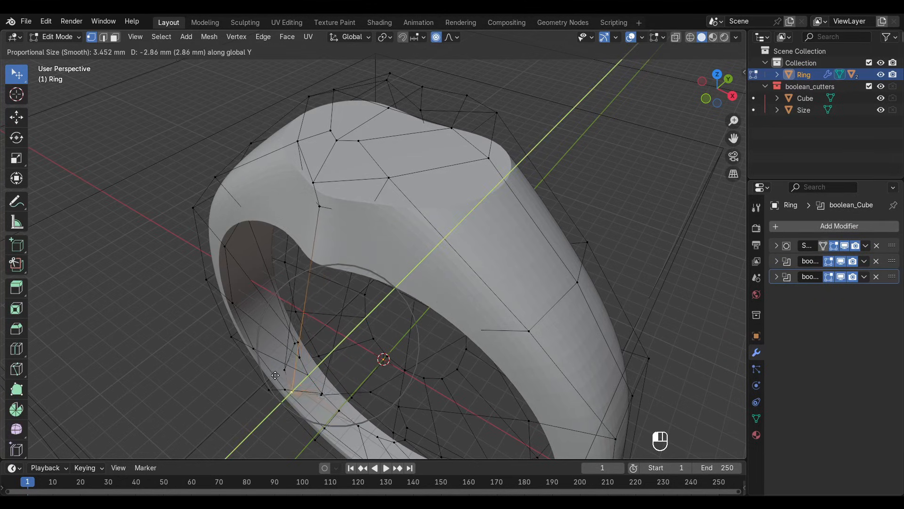
{"action": "left_click", "coordinate": [294, 350]}
Move the front centre vertex just below the top face about -1.5 mm along Y, with proportional size 2.594 mm.
{"action": "left_click", "coordinate": [318, 204]}
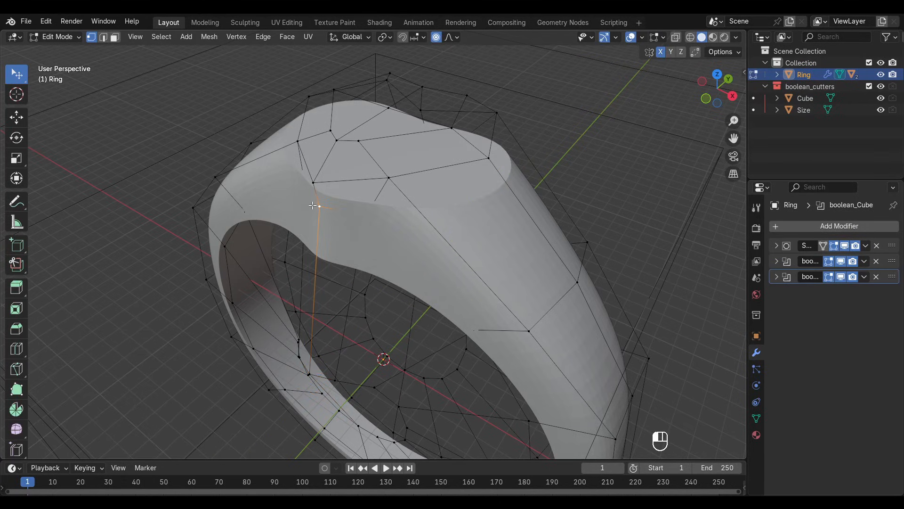
{"action": "key", "text": "g"}
{"action": "key", "text": "y"}
{"action": "scroll", "coordinate": [295, 213], "scroll_direction": "up", "scroll_amount": 3}
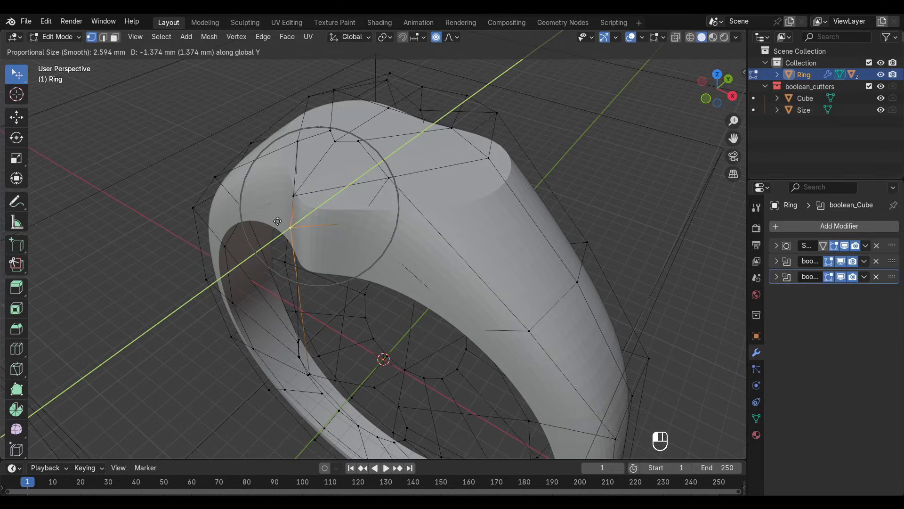
{"action": "left_click", "coordinate": [283, 223]}
Move the front right corner vertex of the top about 0.24 mm along X and -0.37 mm along Y, with proportional size 1.949 mm.
{"action": "middle_click_drag", "start_coordinate": [283, 223], "coordinate": [446, 315]}
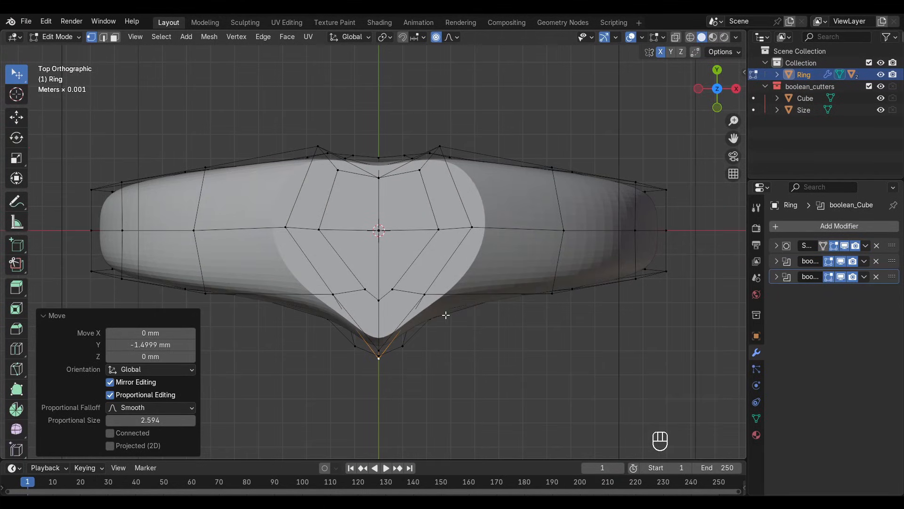
{"action": "left_click", "coordinate": [423, 295]}
{"action": "key", "text": "g"}
{"action": "scroll", "coordinate": [426, 299], "scroll_direction": "up", "scroll_amount": 3}
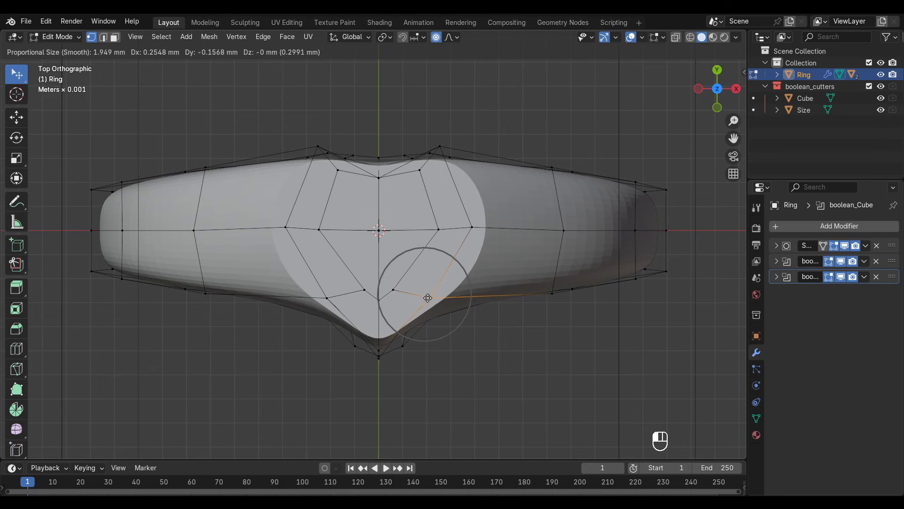
{"action": "left_click", "coordinate": [427, 302]}
Examine the heart-shaped top and the ring's shoulders from the notch side and the pointed side.
{"action": "middle_click_drag", "start_coordinate": [427, 301], "coordinate": [333, 214]}
{"action": "scroll", "coordinate": [392, 222], "scroll_direction": "up", "scroll_amount": 1}
{"action": "scroll", "coordinate": [392, 223], "scroll_direction": "down", "scroll_amount": 1}
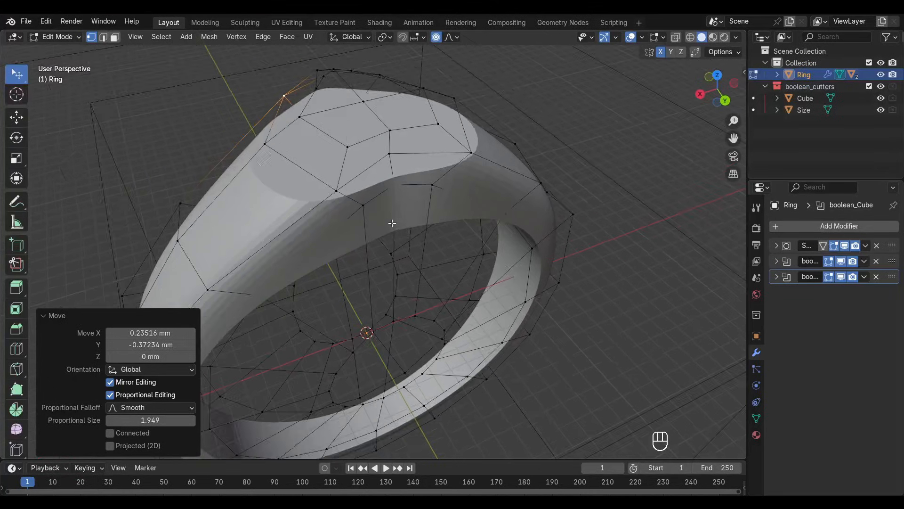
{"action": "middle_click_drag", "start_coordinate": [392, 222], "coordinate": [547, 219]}
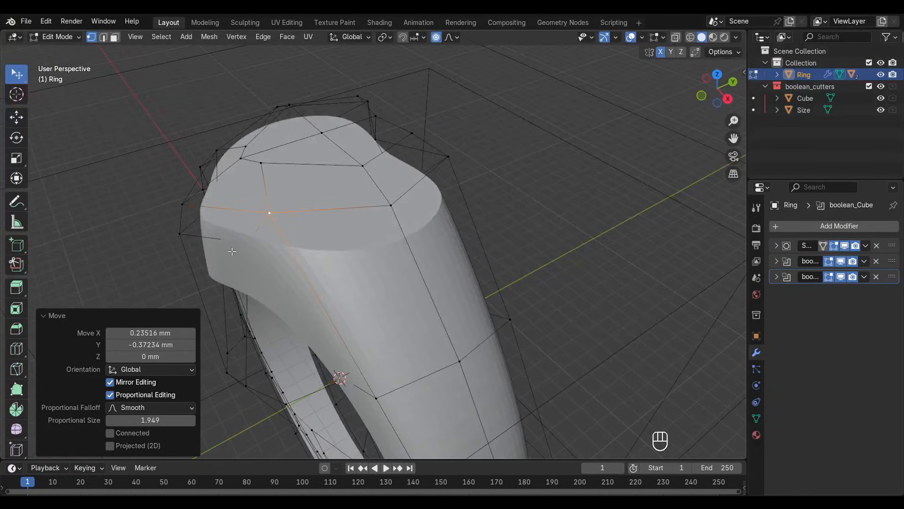
{"action": "middle_click_drag", "start_coordinate": [232, 251], "coordinate": [286, 253]}
{"action": "middle_click_drag", "start_coordinate": [335, 225], "coordinate": [411, 196]}
Select the vertical centre edge at the heart's notch in edge mode and turn on the Subdivision modifier's On Cage display.
{"action": "key", "text": "2"}
{"action": "scroll", "coordinate": [406, 173], "scroll_direction": "up", "scroll_amount": 1}
{"action": "middle_click_drag", "start_coordinate": [411, 196], "coordinate": [486, 247]}
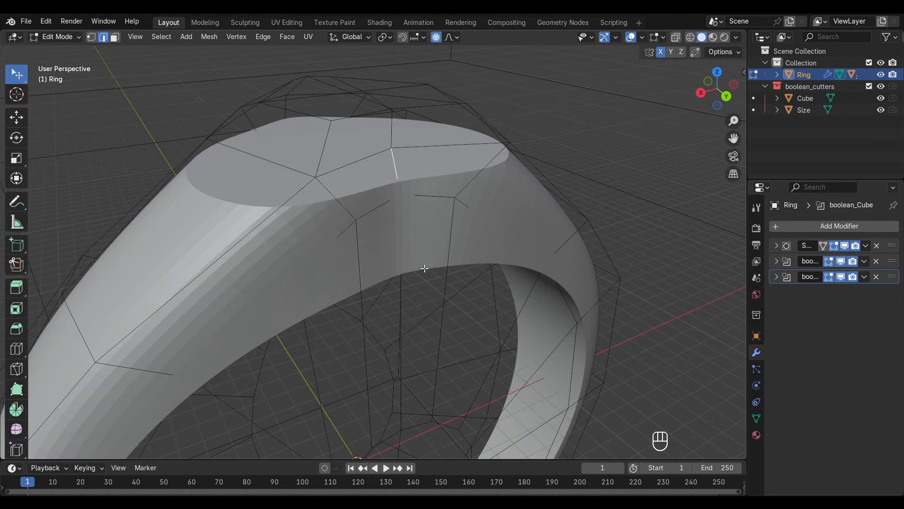
{"action": "key", "text": "alt+z"}
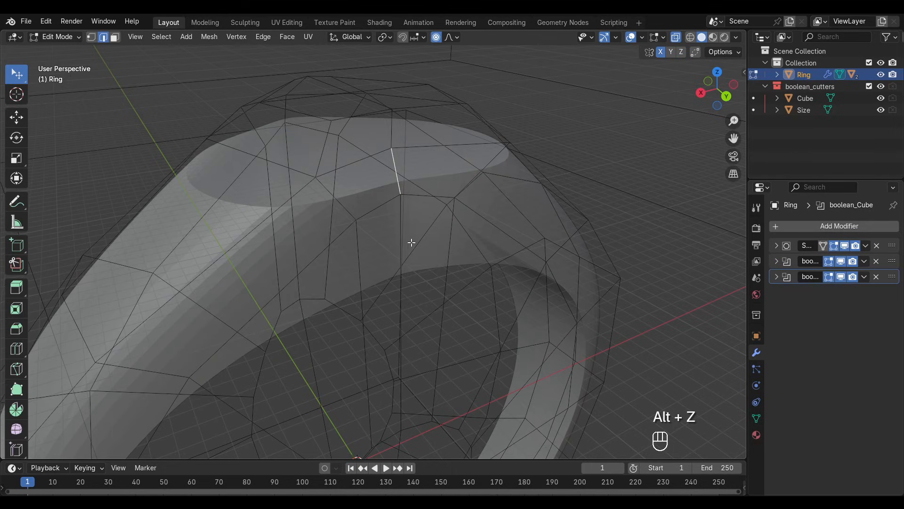
{"action": "key", "text": "alt+z"}
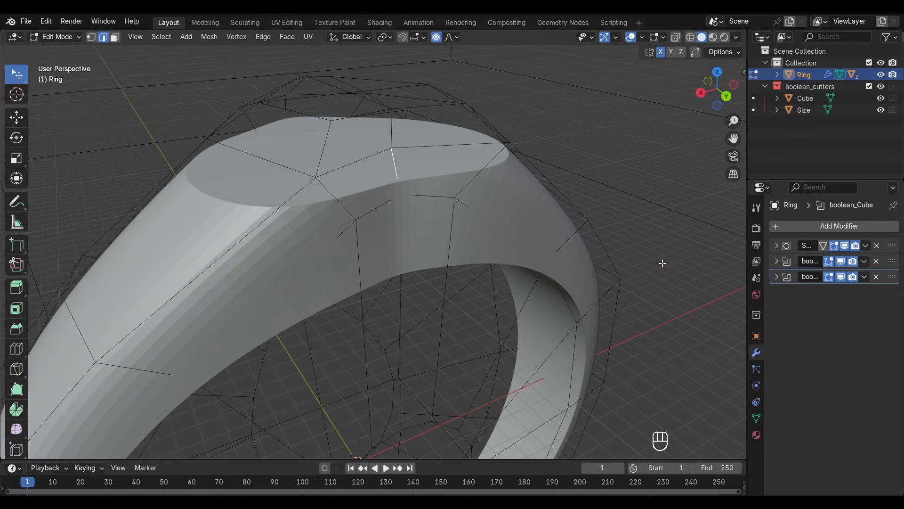
{"action": "left_click", "coordinate": [825, 246]}
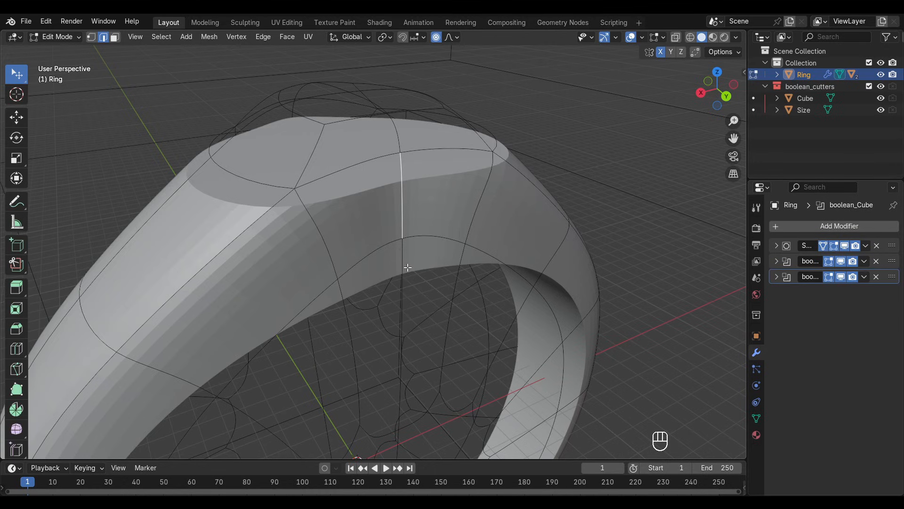
{"action": "mouse_move", "coordinate": [422, 237]}
{"action": "middle_mouse_down"}
{"action": "mouse_move", "coordinate": [476, 246]}
{"action": "mouse_move", "coordinate": [438, 231]}
{"action": "middle_mouse_up"}
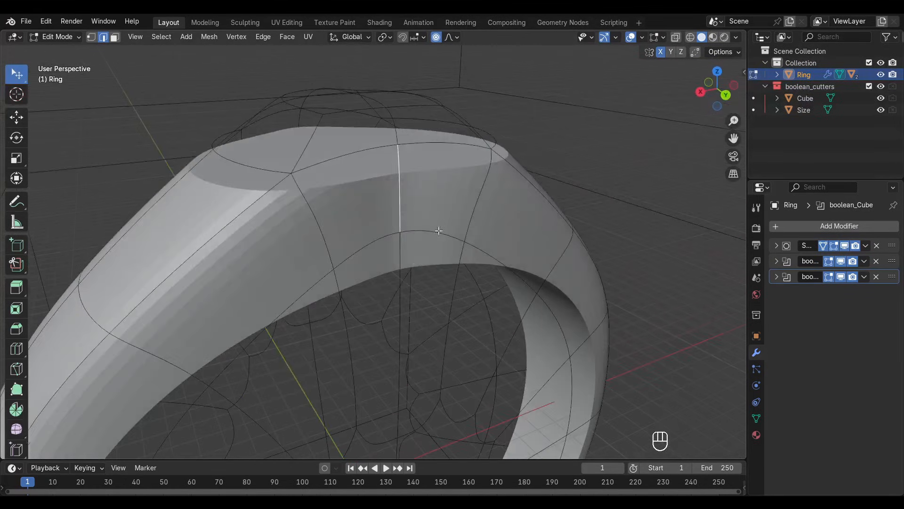
Crease the vertical centre edges at the heart's notch and at its pointed tip by about 0.8.
{"action": "left_click", "coordinate": [402, 260], "text": "shift"}
{"action": "middle_click_drag", "start_coordinate": [420, 233], "coordinate": [600, 236]}
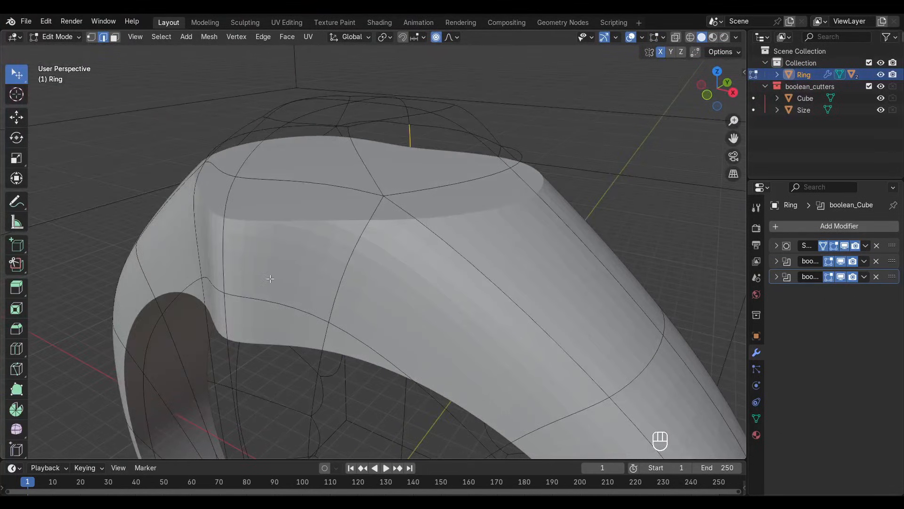
{"action": "middle_click_drag", "start_coordinate": [270, 278], "coordinate": [295, 276]}
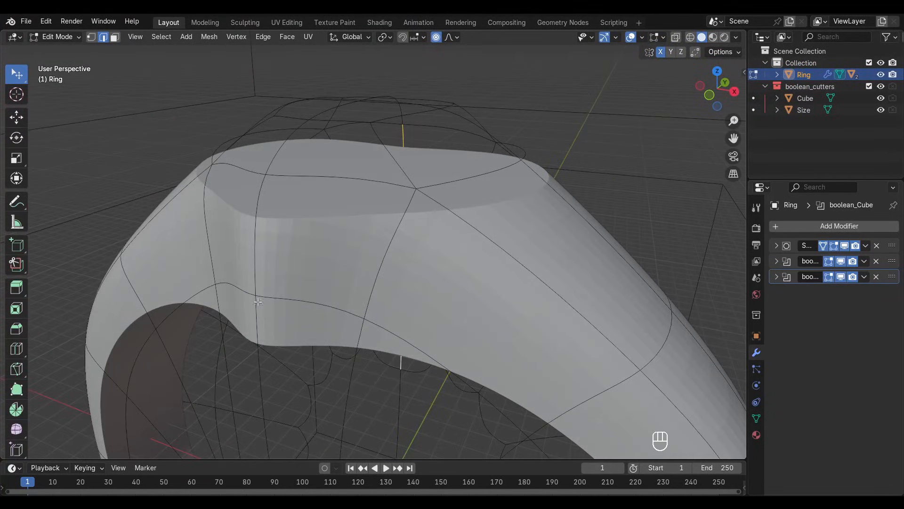
{"action": "middle_click_drag", "start_coordinate": [282, 248], "coordinate": [300, 223]}
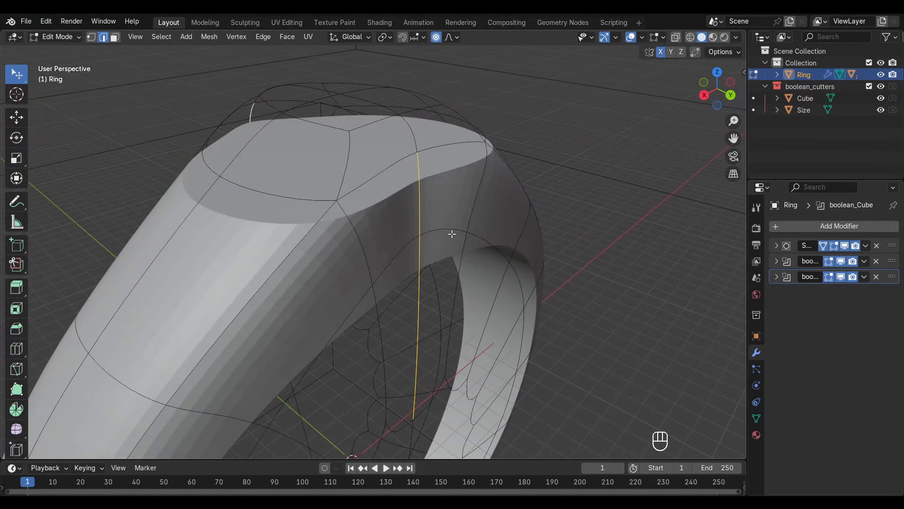
{"action": "middle_click_drag", "start_coordinate": [424, 156], "coordinate": [436, 165]}
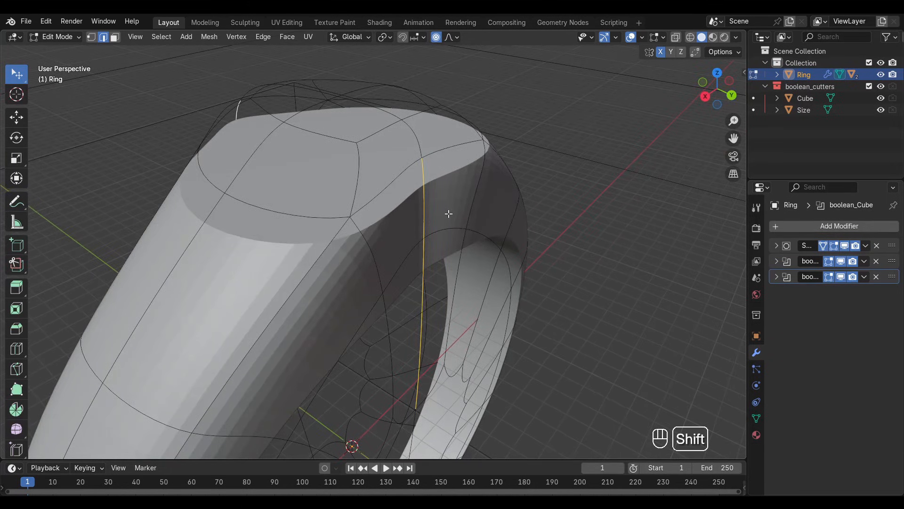
{"action": "key", "text": "shift+e"}
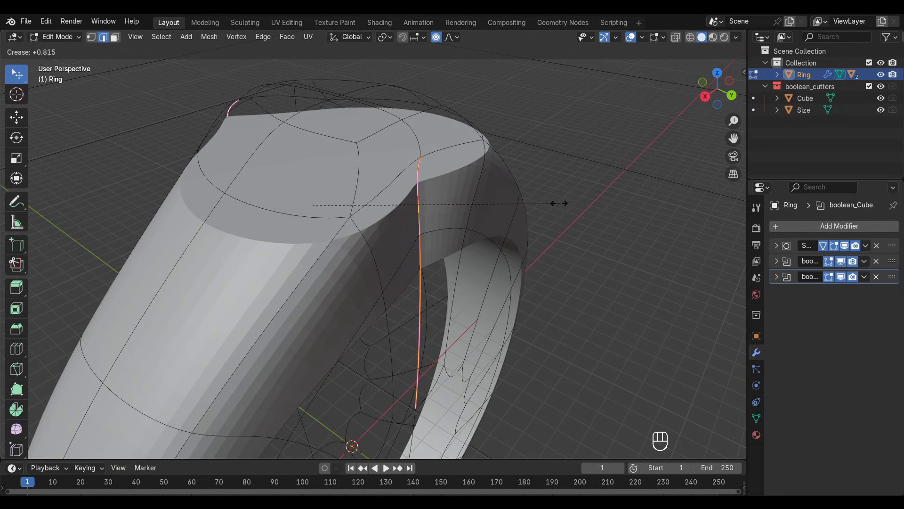
{"action": "left_click", "coordinate": [537, 200]}
Move the centre vertices at the notch along Y toward the heart's middle, with proportional size 1.949 mm.
{"action": "middle_click_drag", "start_coordinate": [537, 200], "coordinate": [614, 271]}
{"action": "scroll", "coordinate": [614, 270], "scroll_direction": "up", "scroll_amount": 1}
{"action": "left_click", "coordinate": [385, 187]}
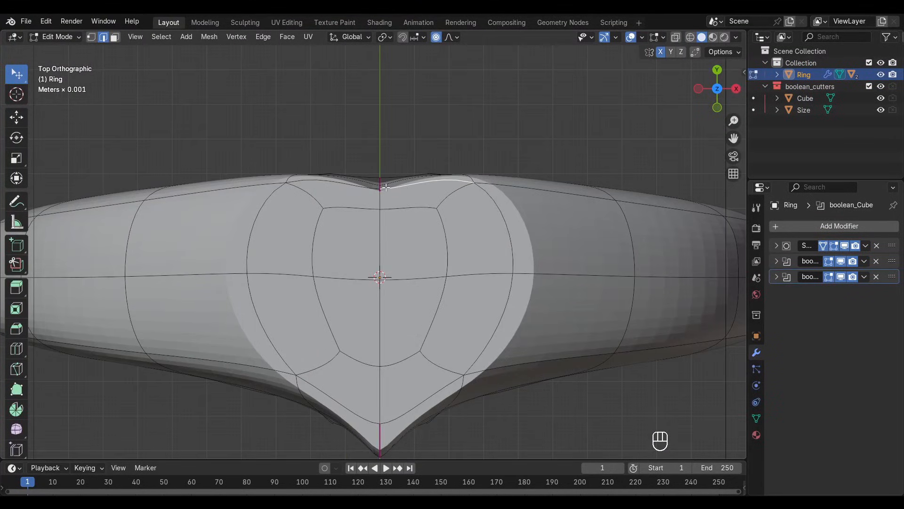
{"action": "middle_click_drag", "start_coordinate": [468, 182], "coordinate": [353, 118]}
{"action": "key", "text": "1"}
{"action": "left_click", "coordinate": [416, 231]}
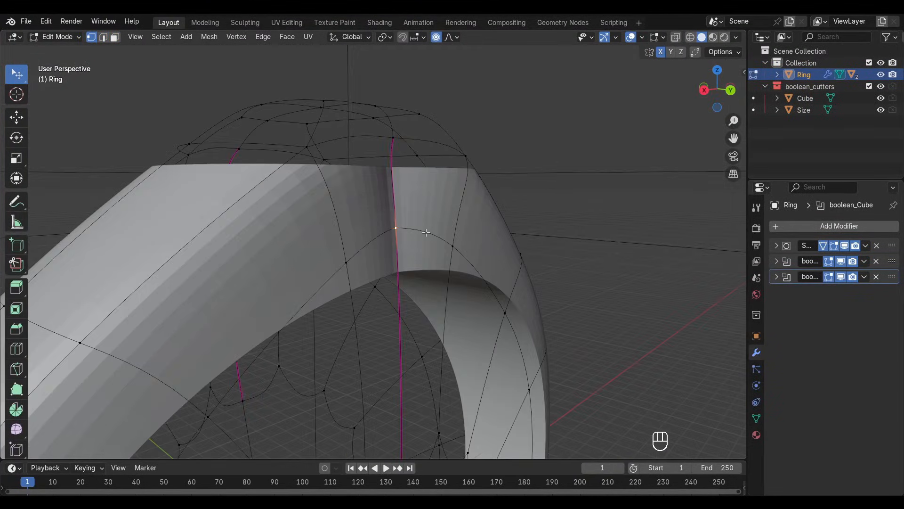
{"action": "middle_click_drag", "start_coordinate": [426, 233], "coordinate": [448, 323]}
{"action": "left_click", "coordinate": [445, 366], "text": "shift"}
{"action": "middle_click_drag", "start_coordinate": [445, 365], "coordinate": [590, 297]}
{"action": "middle_click_drag", "start_coordinate": [569, 261], "coordinate": [639, 291]}
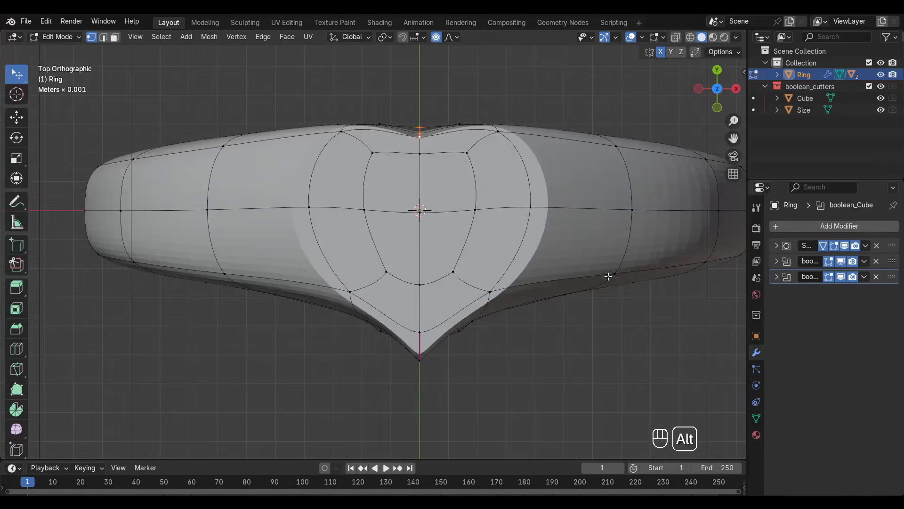
{"action": "scroll", "coordinate": [546, 248], "scroll_direction": "up", "scroll_amount": 1}
{"action": "middle_click_drag", "start_coordinate": [480, 221], "coordinate": [485, 294], "text": "shift"}
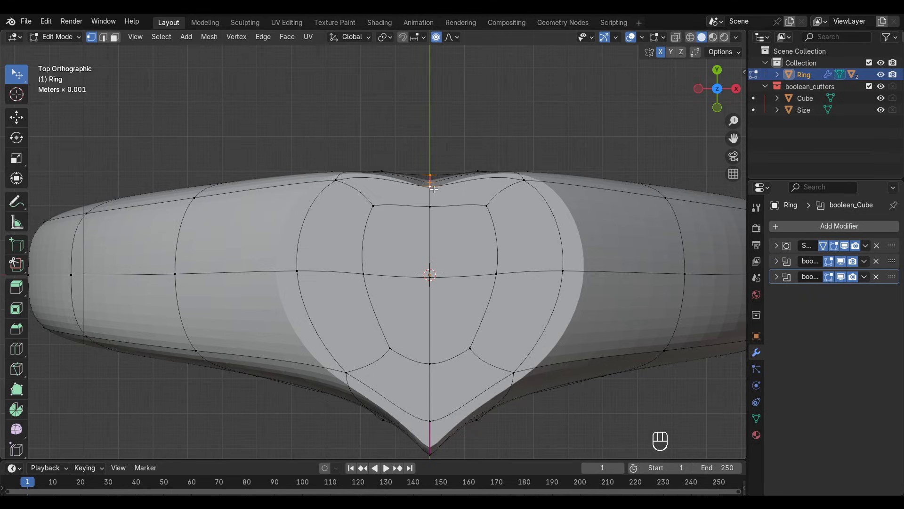
{"action": "key", "text": "g"}
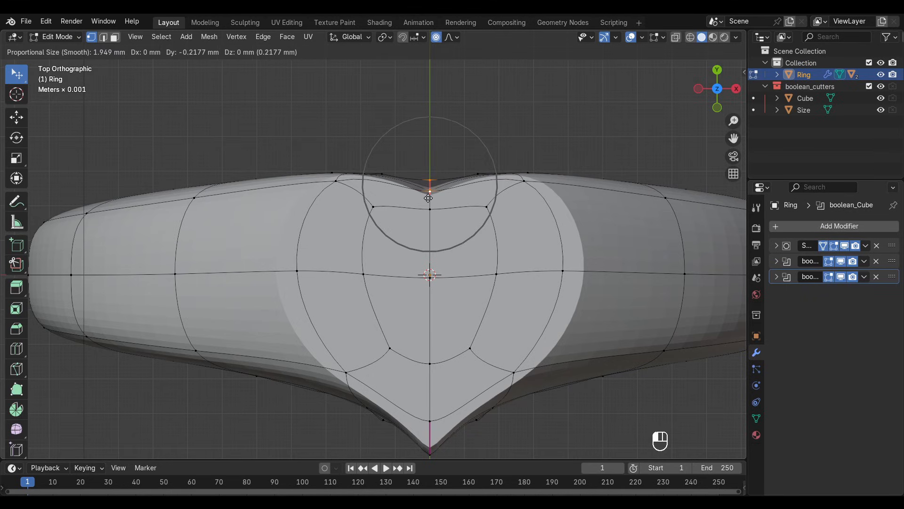
{"action": "key", "text": "y"}
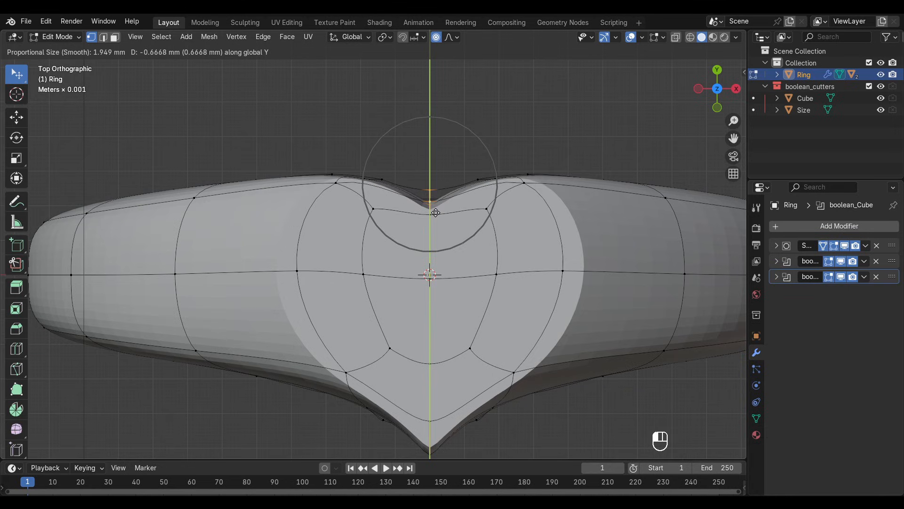
{"action": "left_click", "coordinate": [437, 206]}
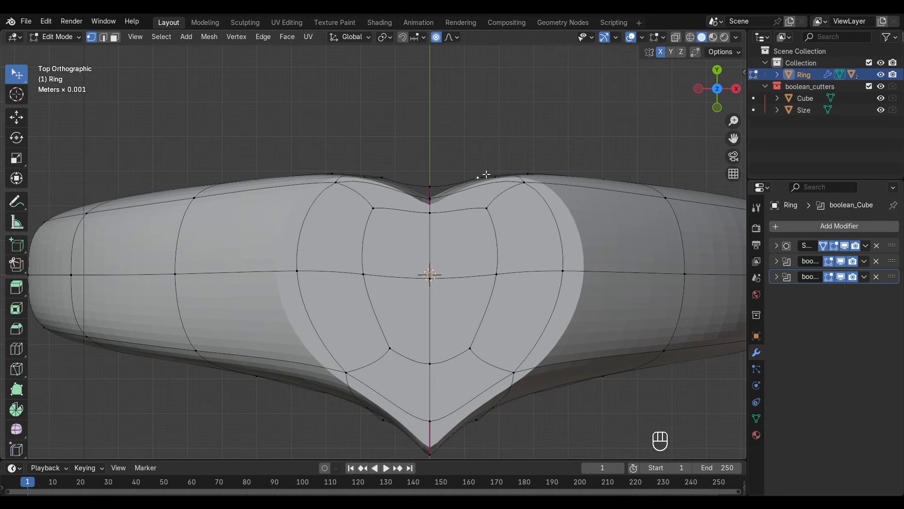
Move only the upper centre vertex at the heart's notch about 0.36 mm along Y, with proportional size 0.198 mm.
{"action": "scroll", "coordinate": [492, 181], "scroll_direction": "up", "scroll_amount": 1}
{"action": "middle_click_drag", "start_coordinate": [496, 188], "coordinate": [367, 193]}
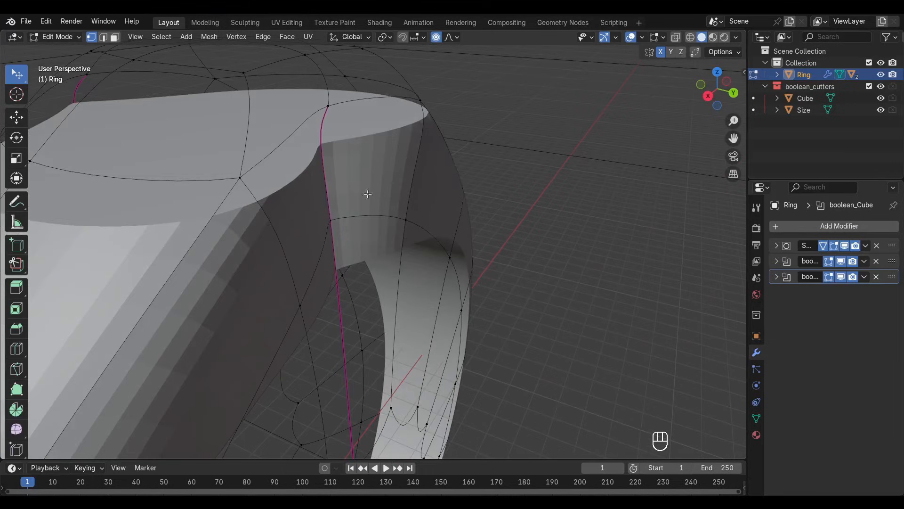
{"action": "left_click", "coordinate": [329, 107]}
{"action": "key", "text": "ctrl+z"}
{"action": "key", "text": "ctrl+z"}
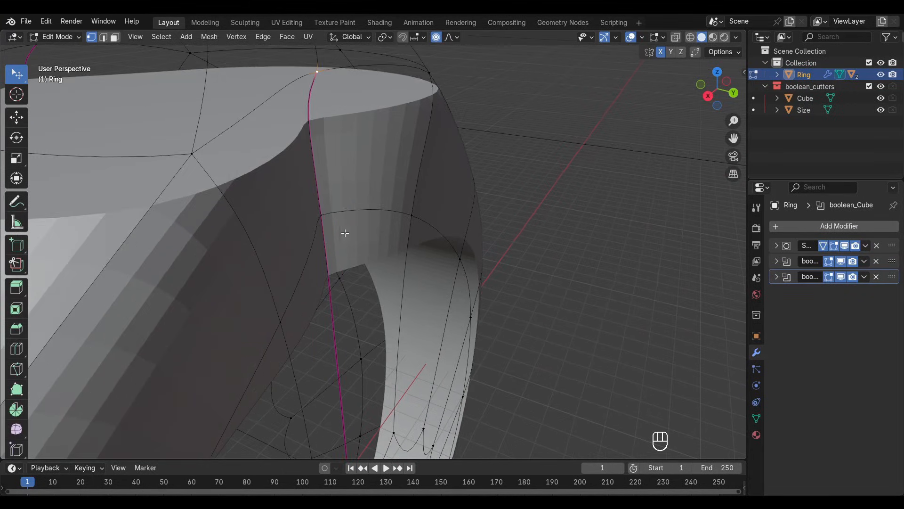
{"action": "key", "text": "ctrl+shift+z"}
{"action": "key", "text": "ctrl+shift+z"}
{"action": "middle_click_drag", "start_coordinate": [359, 172], "coordinate": [408, 216], "text": "shift"}
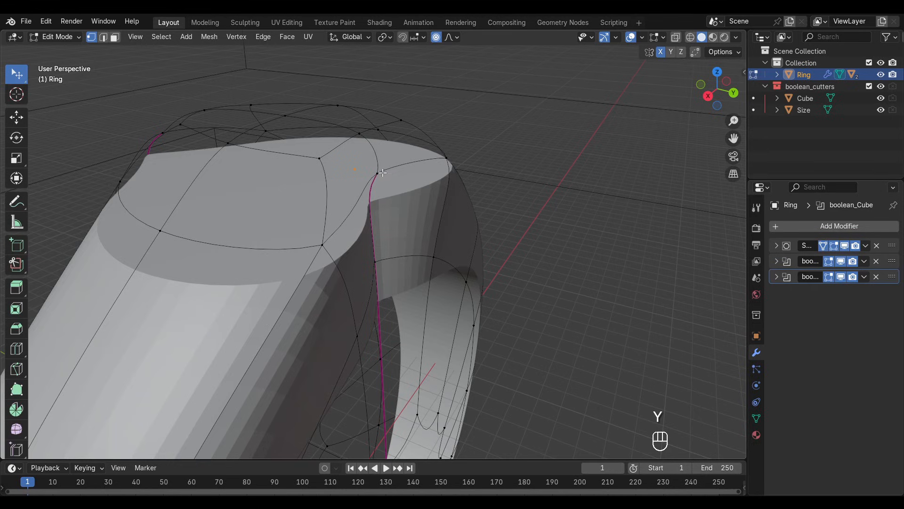
{"action": "key", "text": "ctrl+z"}
{"action": "key", "text": "g"}
{"action": "key", "text": "y"}
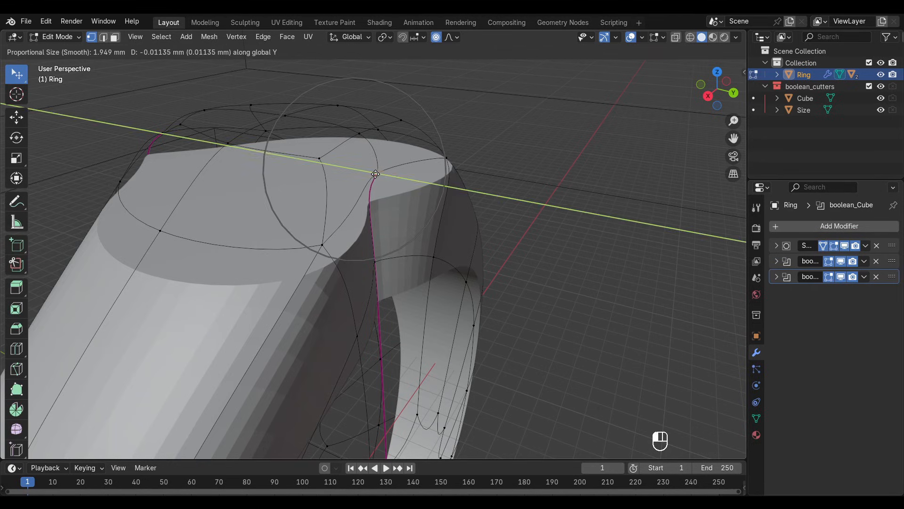
{"action": "scroll", "coordinate": [369, 172], "scroll_direction": "up", "scroll_amount": 17}
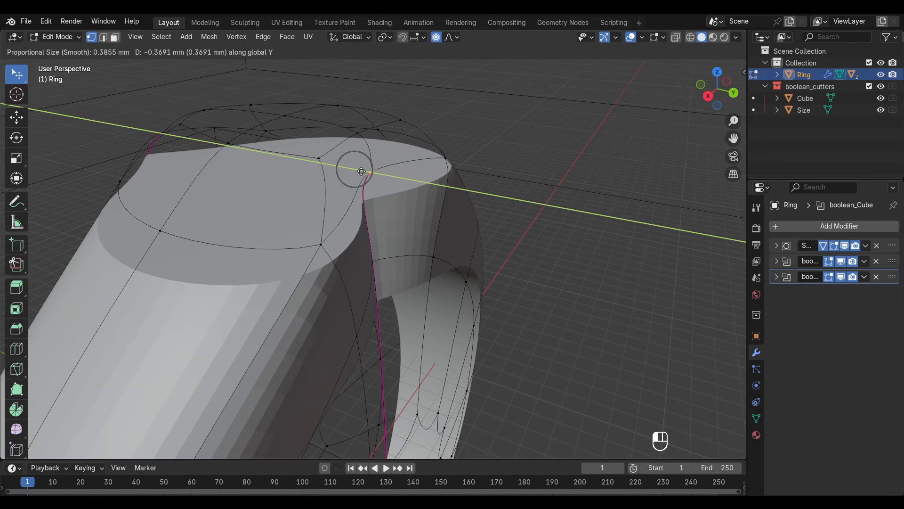
{"action": "scroll", "coordinate": [361, 171], "scroll_direction": "up", "scroll_amount": 3}
{"action": "left_click_drag", "start_coordinate": [361, 172], "coordinate": [397, 176]}
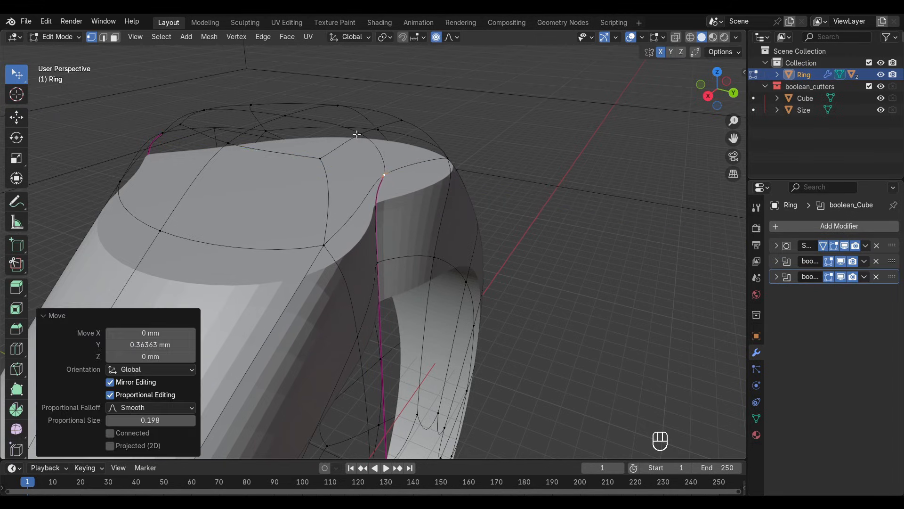
Move the centre vertex just inside the notch about -1.89 mm and the notch vertex about 0.12 mm along Y, with proportional size 0.198 mm.
{"action": "left_click_drag", "start_coordinate": [358, 135], "coordinate": [281, 109]}
{"action": "key", "text": "y"}
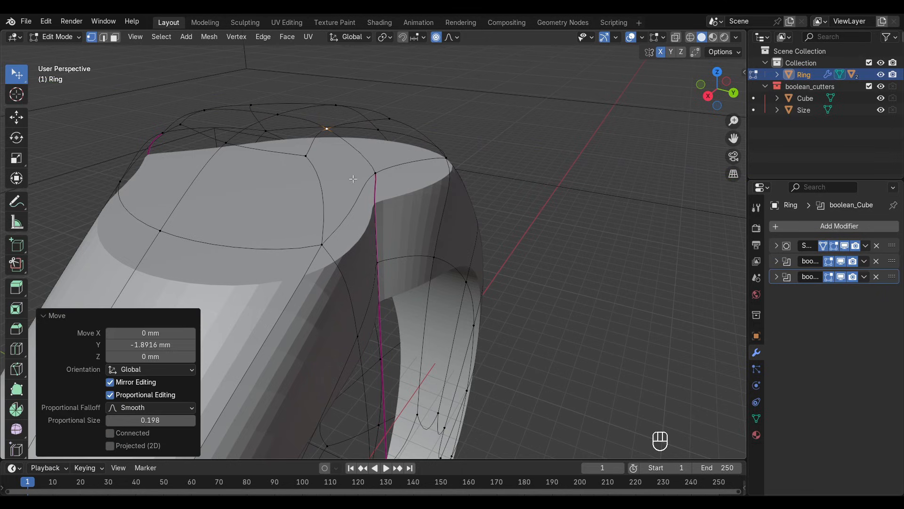
{"action": "mouse_move", "coordinate": [375, 174]}
{"action": "left_mouse_down"}
{"action": "mouse_move", "coordinate": [356, 169]}
{"action": "mouse_move", "coordinate": [368, 170]}
{"action": "left_mouse_up"}
{"action": "key", "text": "y"}
{"action": "middle_click_drag", "start_coordinate": [368, 170], "coordinate": [569, 361]}
{"action": "scroll", "coordinate": [496, 248], "scroll_direction": "up", "scroll_amount": 1}
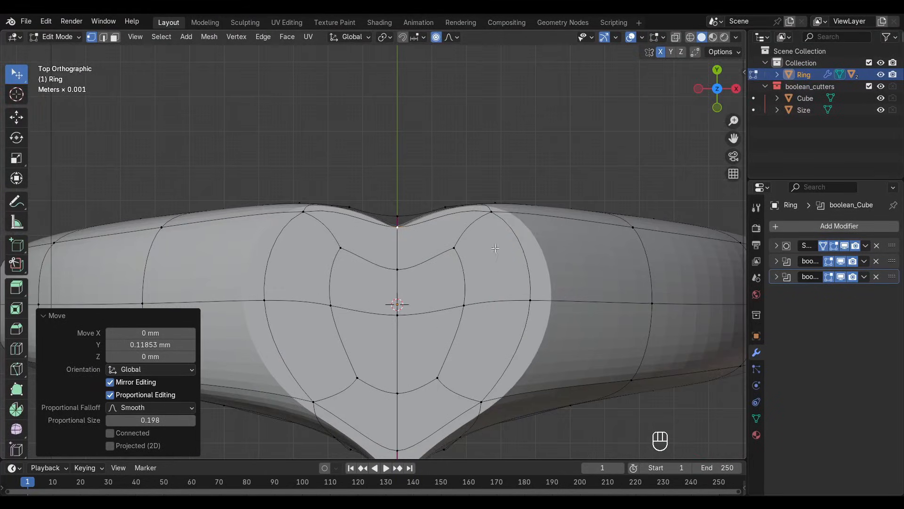
Move the right lobe's upper vertex about -0.2 mm along X and 0.6 mm along Y, with proportional size 3.138 mm.
{"action": "scroll", "coordinate": [464, 195], "scroll_direction": "down", "scroll_amount": 1}
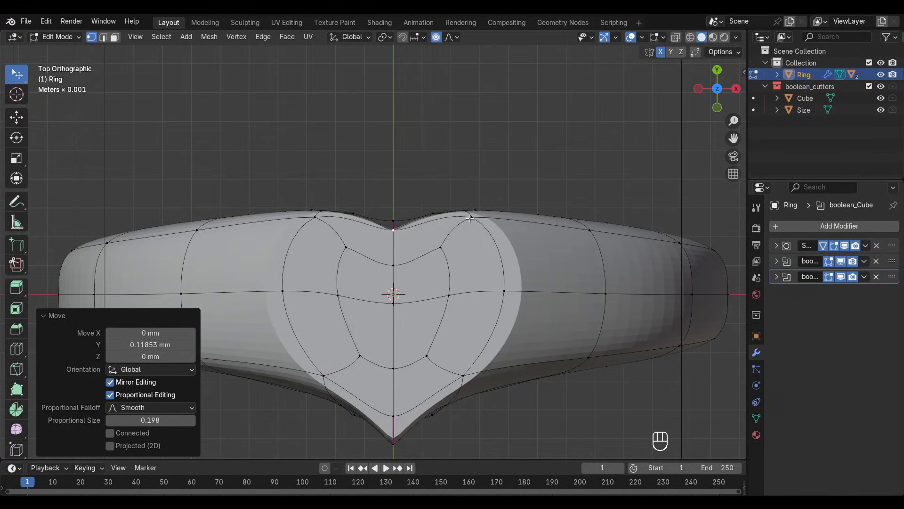
{"action": "key", "text": "g"}
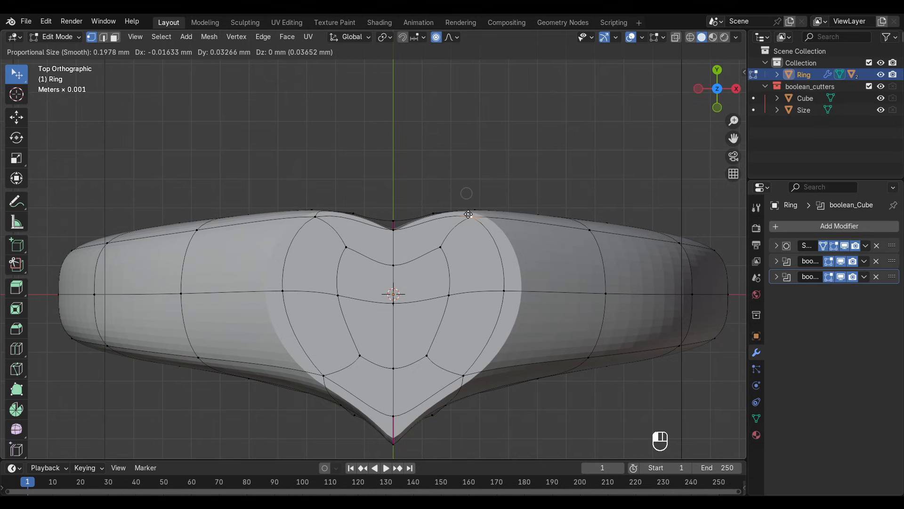
{"action": "scroll", "coordinate": [468, 215], "scroll_direction": "down", "scroll_amount": 20}
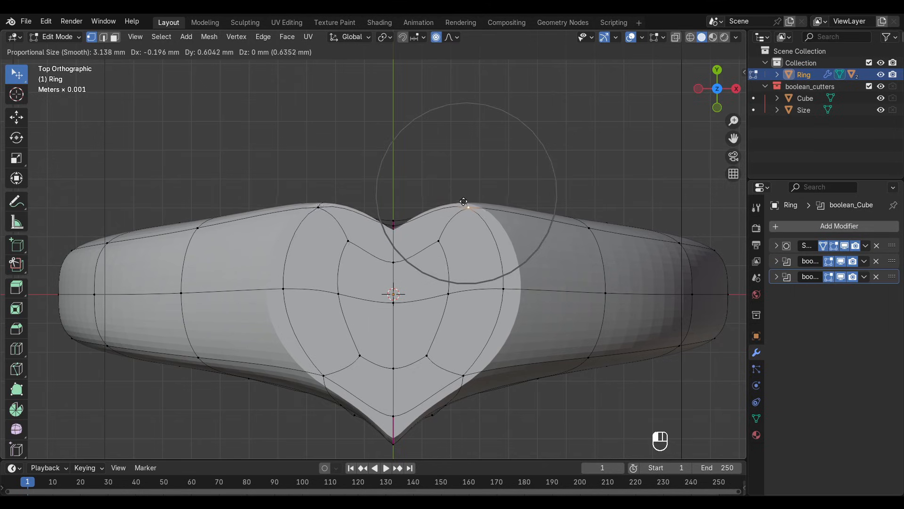
{"action": "left_click", "coordinate": [460, 203]}
Move the heart's right side vertex about 0.8 mm along X and 0.83 mm along Y, with proportional size 3.138 mm.
{"action": "left_click", "coordinate": [503, 288]}
{"action": "key", "text": "g"}
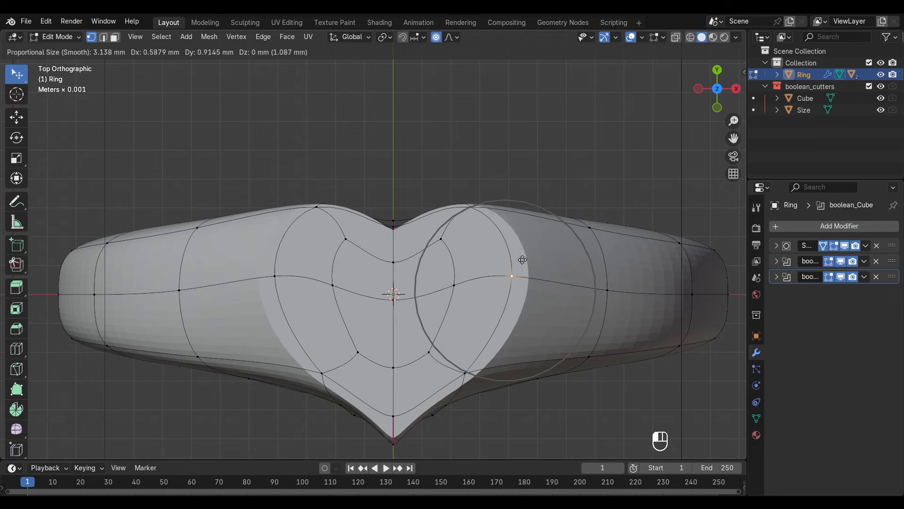
{"action": "left_click", "coordinate": [527, 262]}
{"action": "scroll", "coordinate": [303, 244], "scroll_direction": "down", "scroll_amount": 1}
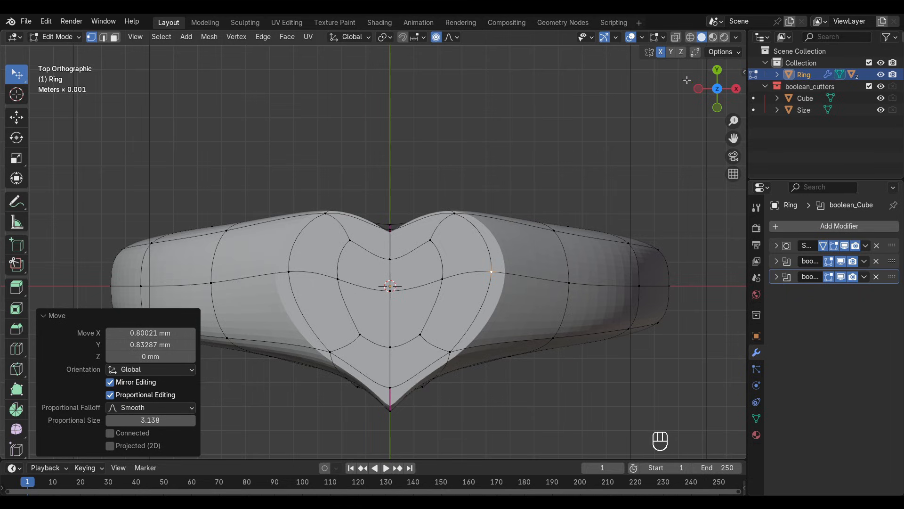
Switch the viewport shading to MatCap lighting with the neutral grey matcap, after trying the beige and shiny metallic ones.
{"action": "left_click", "coordinate": [736, 37]}
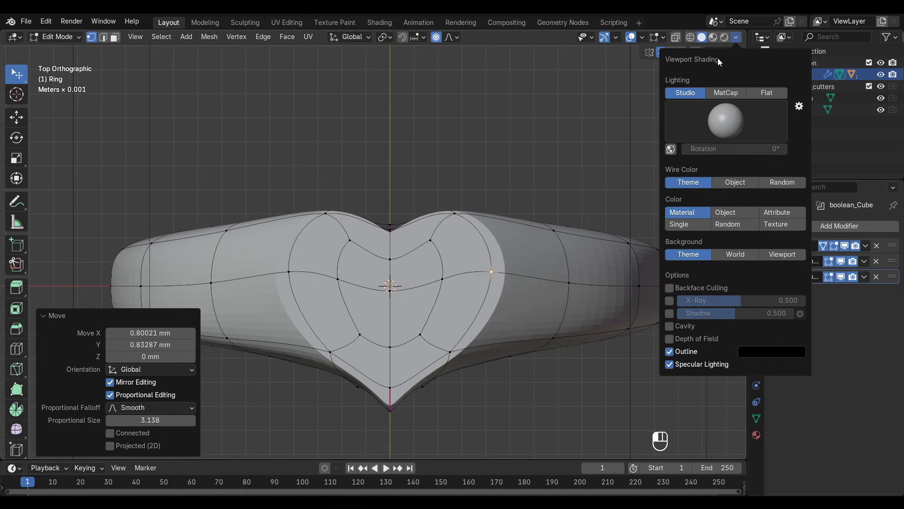
{"action": "left_click", "coordinate": [734, 93]}
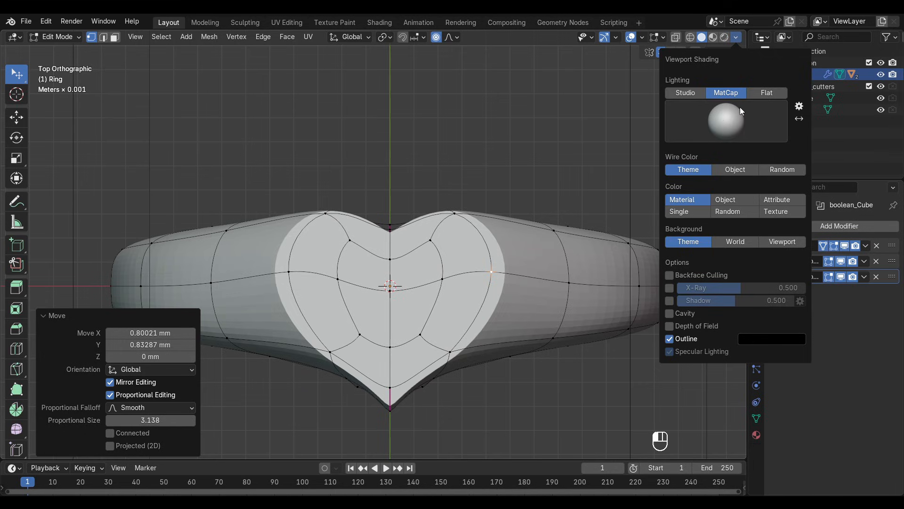
{"action": "left_click", "coordinate": [738, 128]}
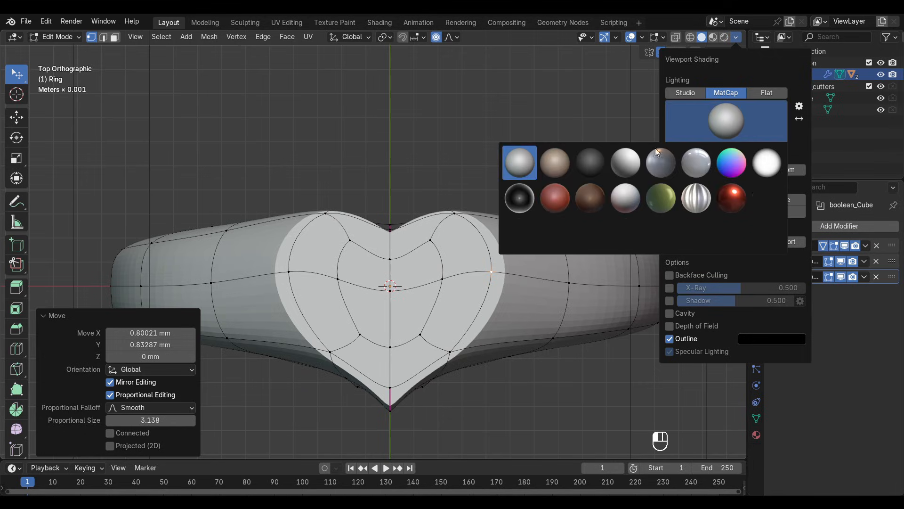
{"action": "left_click", "coordinate": [551, 160]}
{"action": "left_click", "coordinate": [738, 38]}
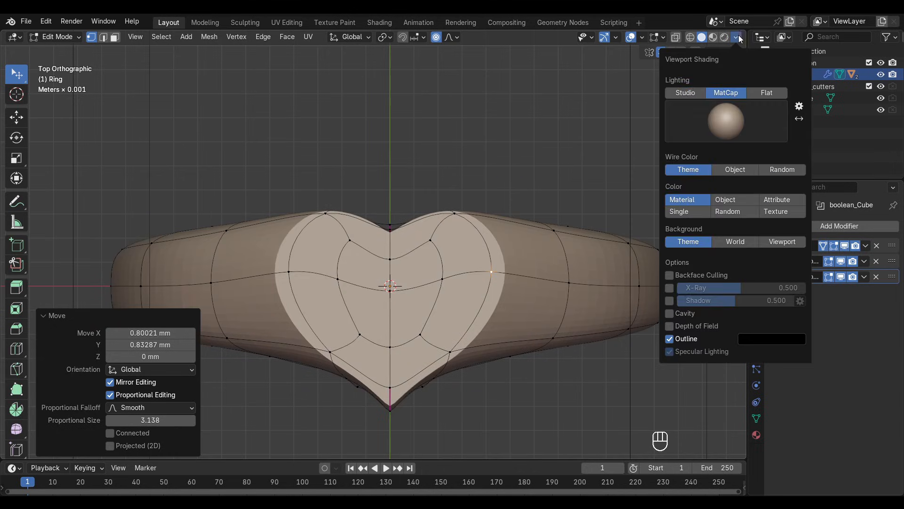
{"action": "left_click", "coordinate": [722, 126]}
{"action": "left_click", "coordinate": [518, 233]}
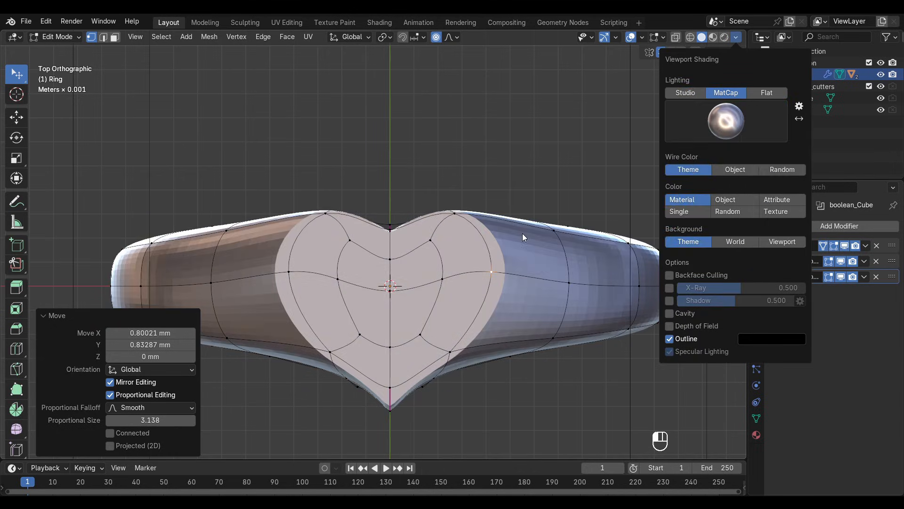
{"action": "left_click", "coordinate": [738, 38]}
{"action": "left_click", "coordinate": [723, 120]}
{"action": "left_click", "coordinate": [524, 161]}
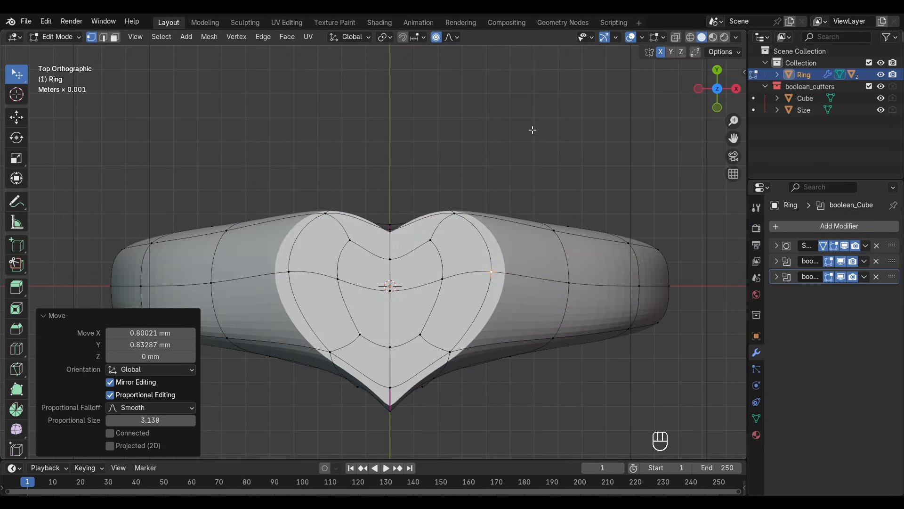
Move the outer vertex right of the heart's tip about 0.7 mm along X and -0.2 mm along Y, with proportional size 2.594 mm.
{"action": "scroll", "coordinate": [524, 194], "scroll_direction": "down", "scroll_amount": 1}
{"action": "scroll", "coordinate": [489, 305], "scroll_direction": "up", "scroll_amount": 1}
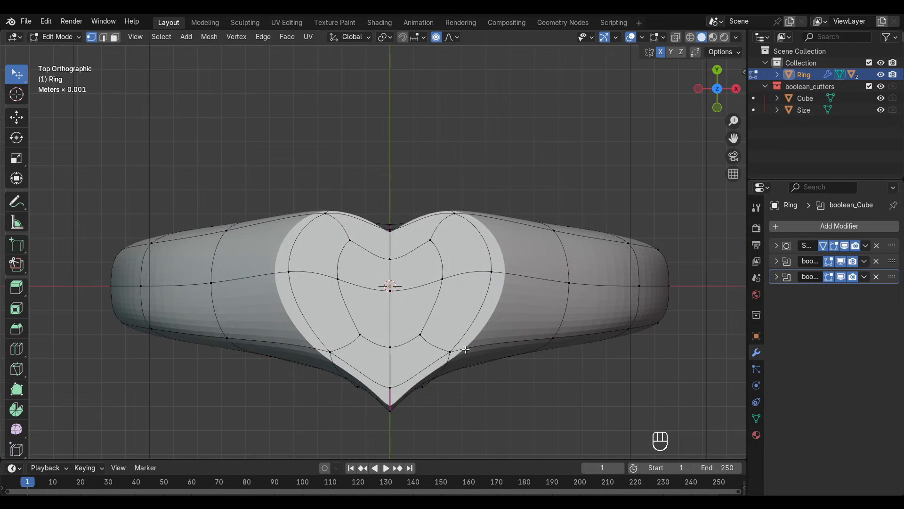
{"action": "scroll", "coordinate": [465, 349], "scroll_direction": "up", "scroll_amount": 1}
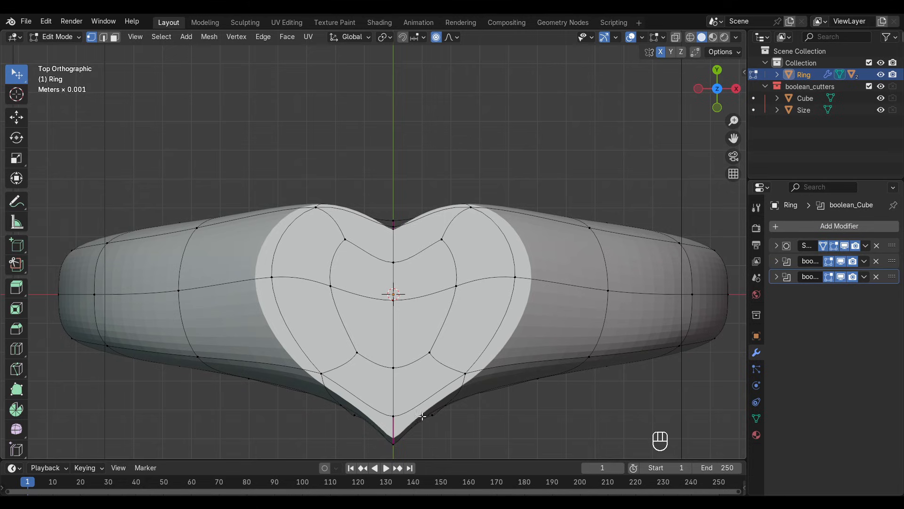
{"action": "key", "text": "g"}
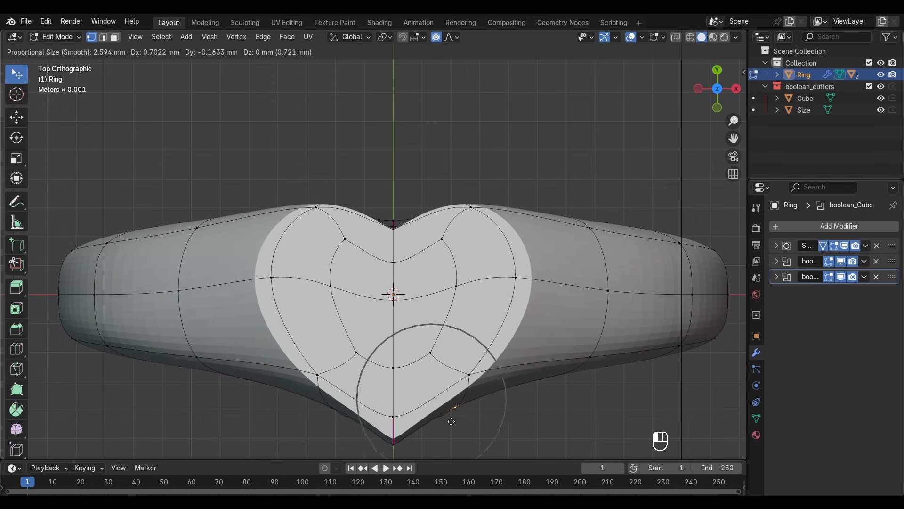
{"action": "left_click", "coordinate": [453, 426]}
Move the inner vertex right of the heart's tip about -0.05 mm along X and 0.57 mm along Y, with proportional size 2.358 mm.
{"action": "left_click", "coordinate": [472, 368]}
{"action": "key", "text": "g"}
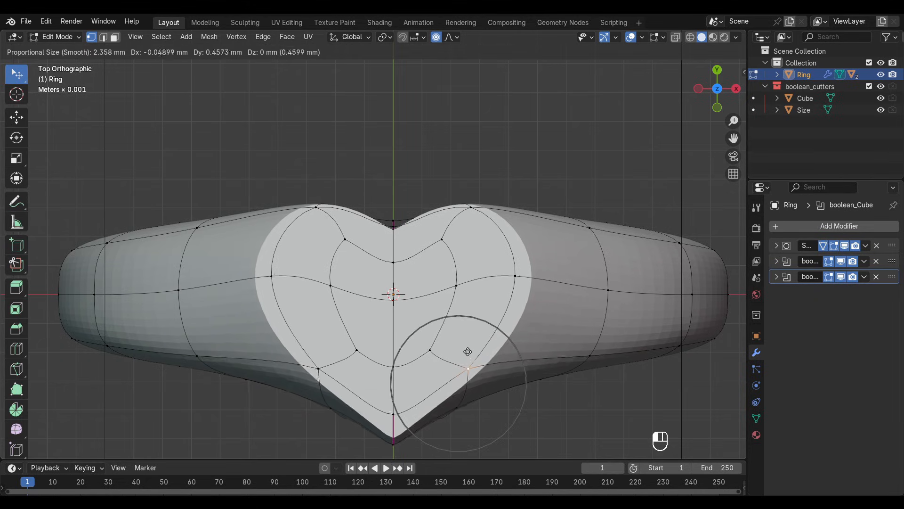
{"action": "left_click", "coordinate": [468, 352]}
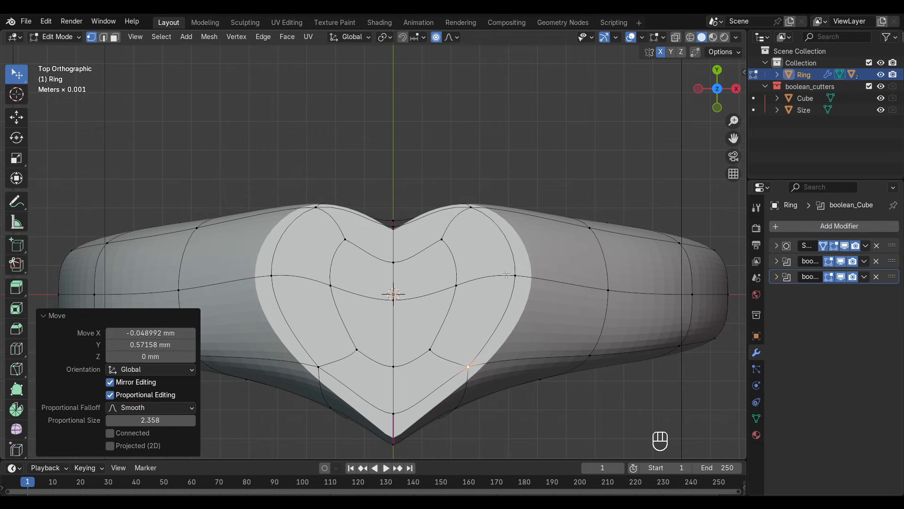
Pull the heart's right side vertex slightly inward and move the right lobe's upper vertex about -0.24 mm along Y, with proportional size 2.358 mm.
{"action": "left_click", "coordinate": [518, 276]}
{"action": "key", "text": "g"}
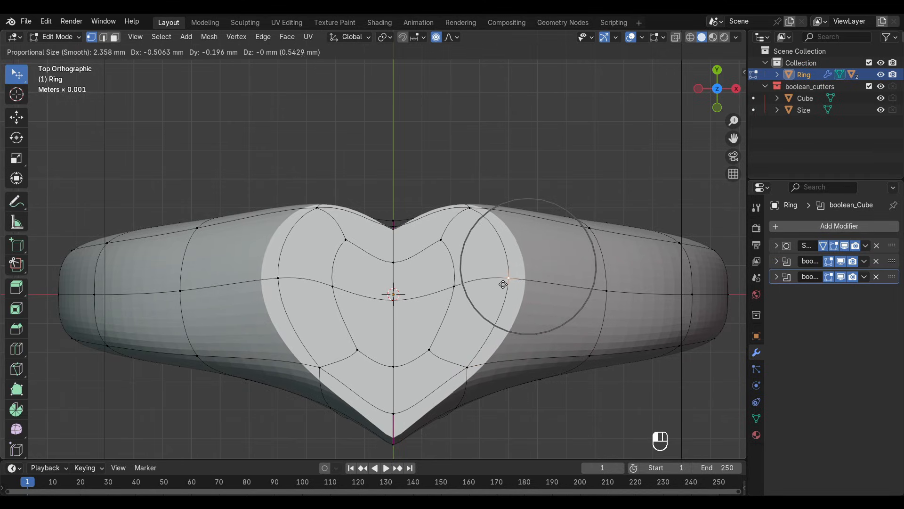
{"action": "left_click", "coordinate": [508, 282]}
{"action": "left_click", "coordinate": [471, 206]}
{"action": "key", "text": "g"}
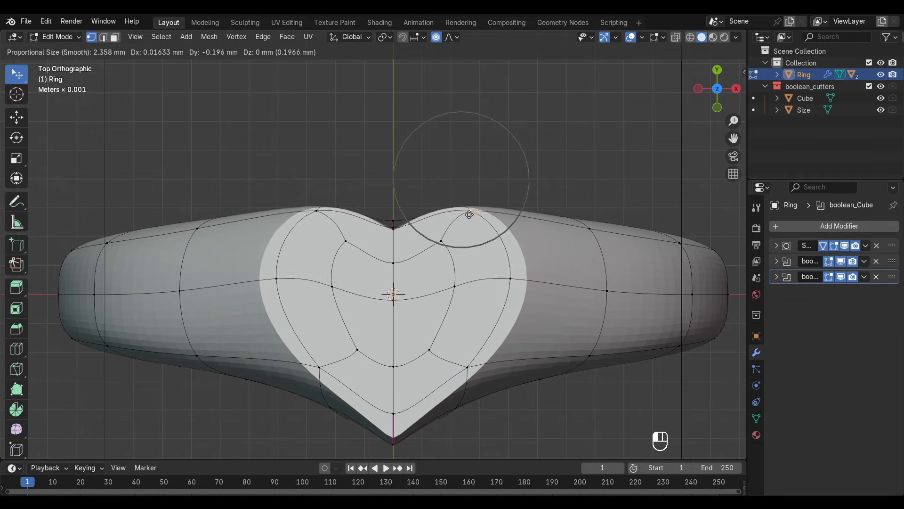
{"action": "left_click", "coordinate": [469, 214]}
In Object Mode, duplicate the ring in place and hide the original ring.
{"action": "middle_click_drag", "start_coordinate": [469, 214], "coordinate": [537, 289]}
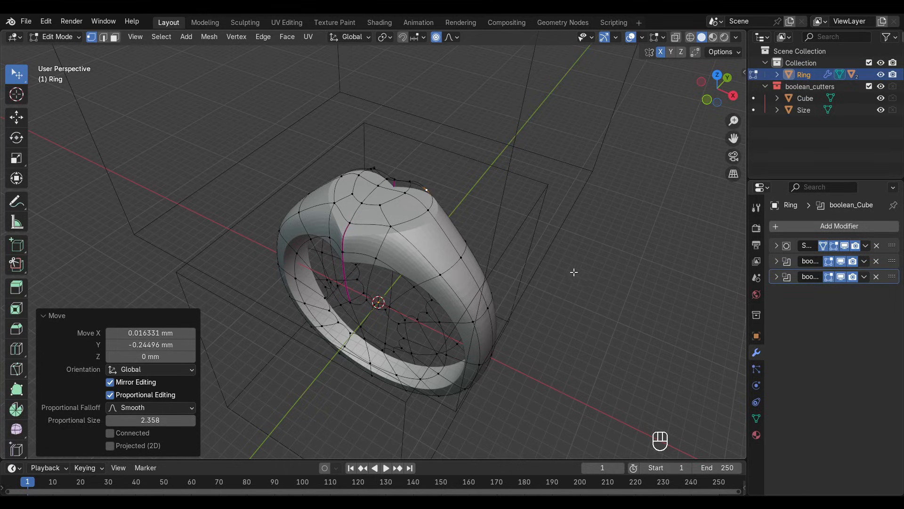
{"action": "key", "text": "Tab"}
{"action": "middle_click_drag", "start_coordinate": [463, 276], "coordinate": [514, 261]}
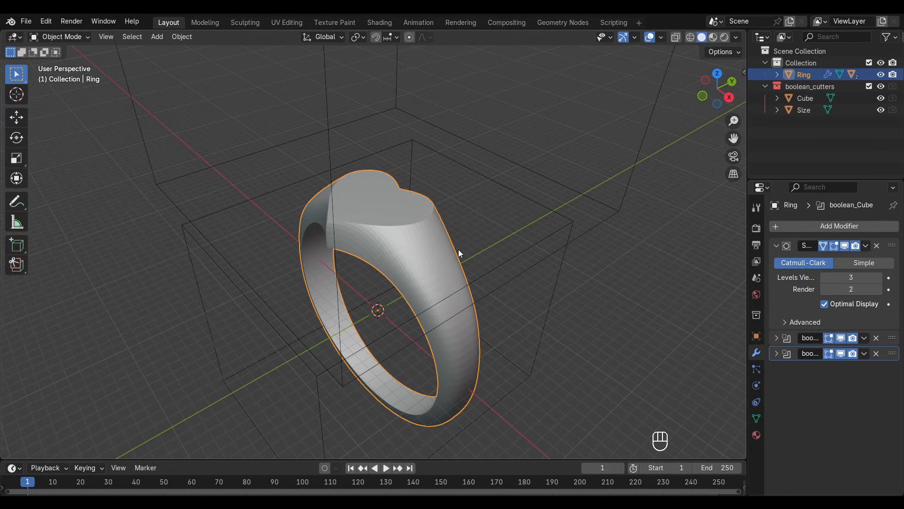
{"action": "middle_click_drag", "start_coordinate": [484, 253], "coordinate": [581, 198]}
{"action": "scroll", "coordinate": [451, 207], "scroll_direction": "up", "scroll_amount": 1}
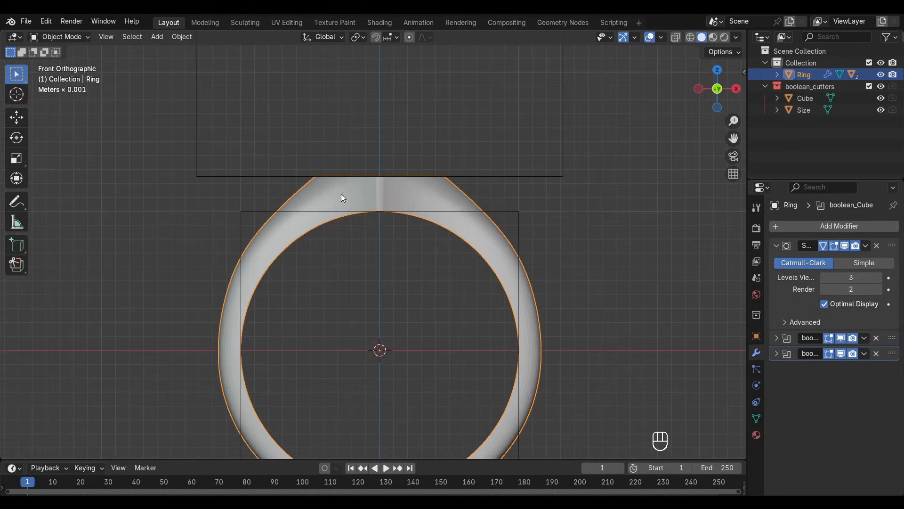
{"action": "scroll", "coordinate": [342, 199], "scroll_direction": "up", "scroll_amount": 1}
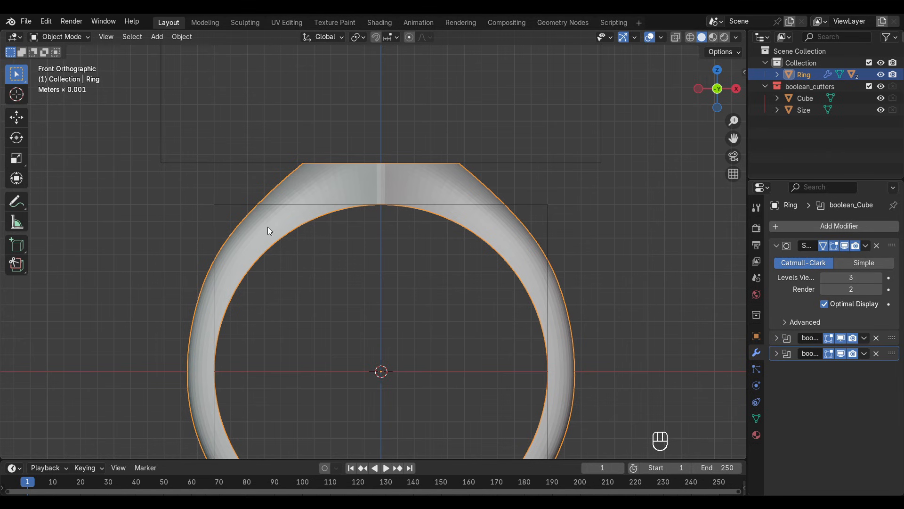
{"action": "middle_click_drag", "start_coordinate": [456, 211], "coordinate": [488, 274]}
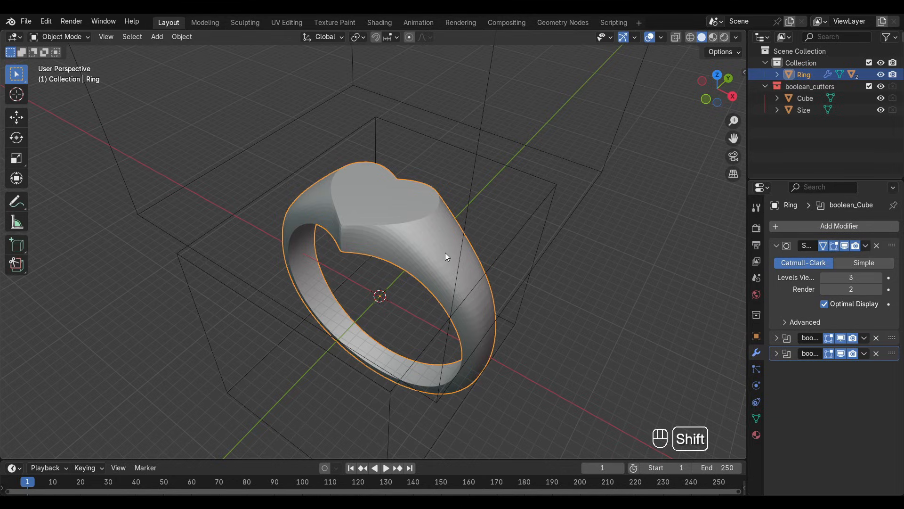
{"action": "key", "text": "shift+d"}
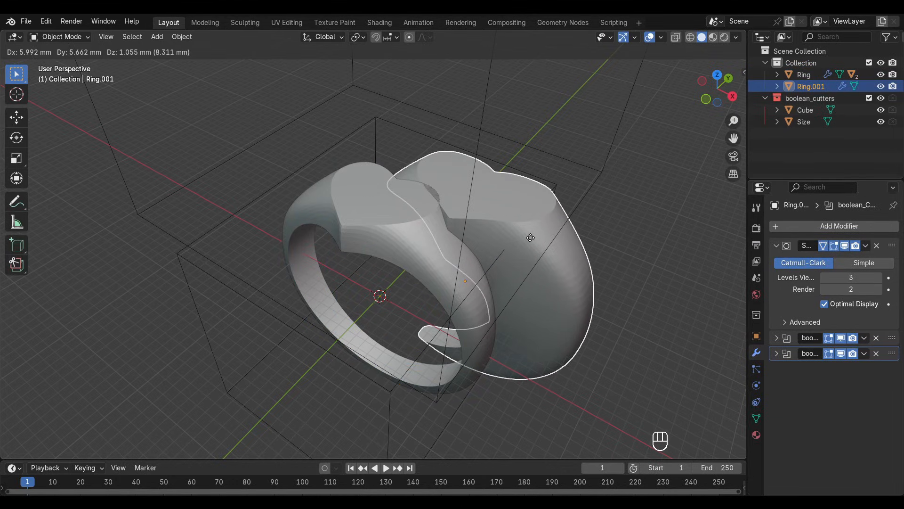
{"action": "right_click", "coordinate": [534, 238]}
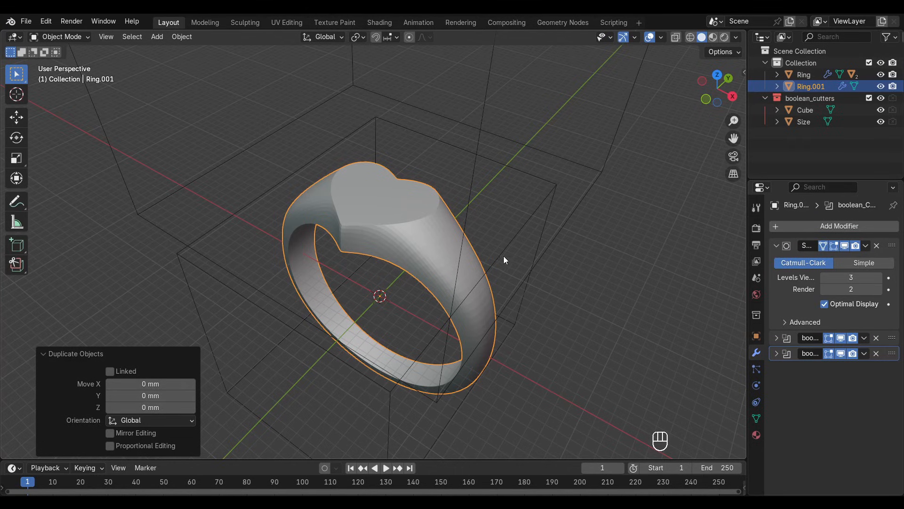
{"action": "left_click", "coordinate": [880, 75]}
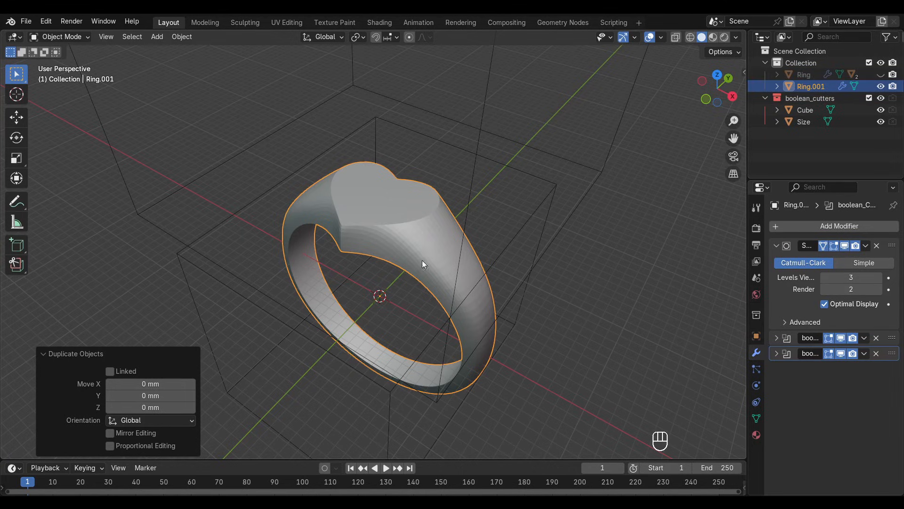
Raise the duplicate ring's subdivision level in the viewport to 5.
{"action": "left_click", "coordinate": [595, 310]}
{"action": "left_click", "coordinate": [395, 230]}
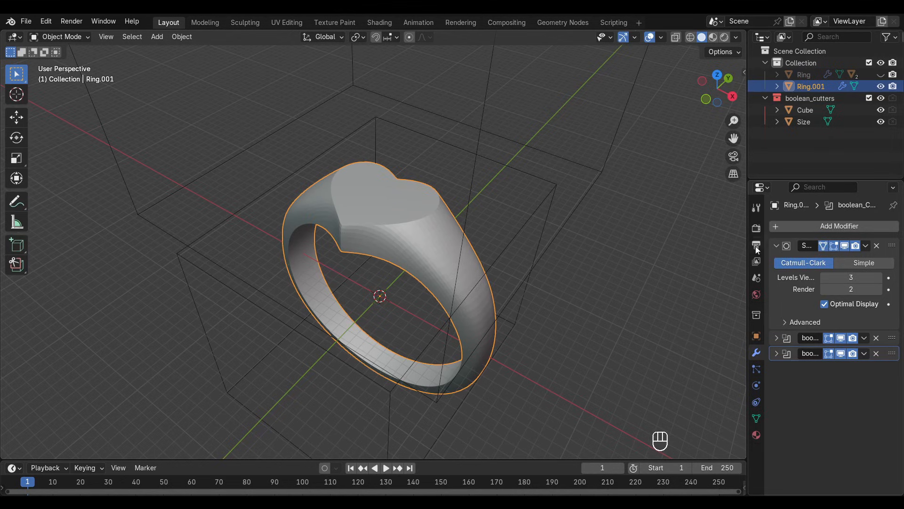
{"action": "left_click", "coordinate": [879, 278]}
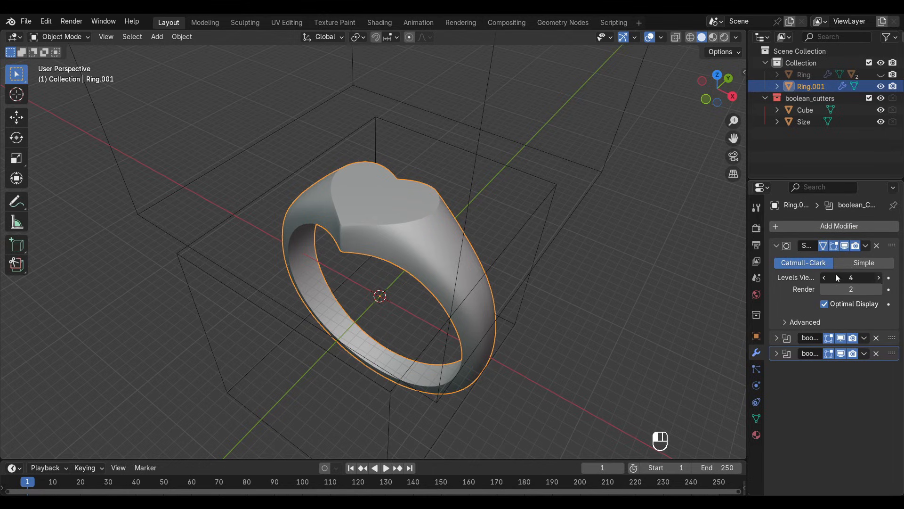
{"action": "left_click", "coordinate": [879, 278]}
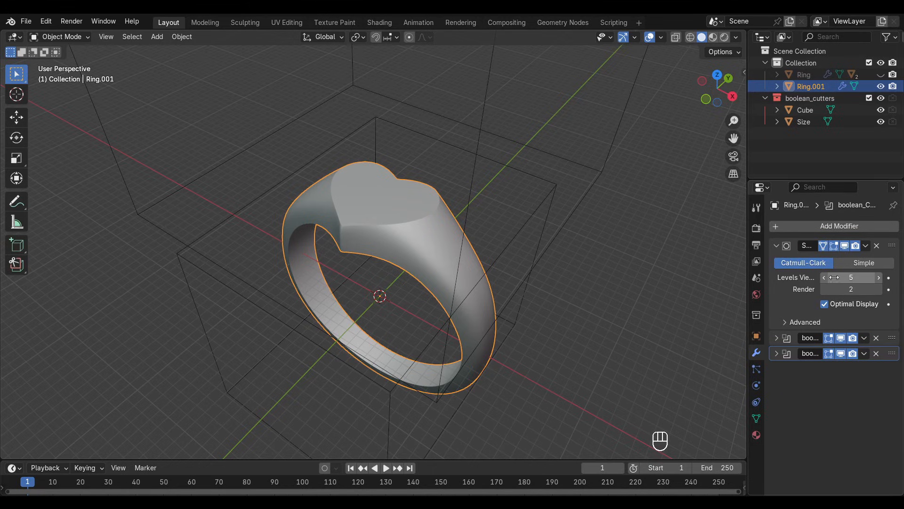
{"action": "left_click", "coordinate": [777, 246]}
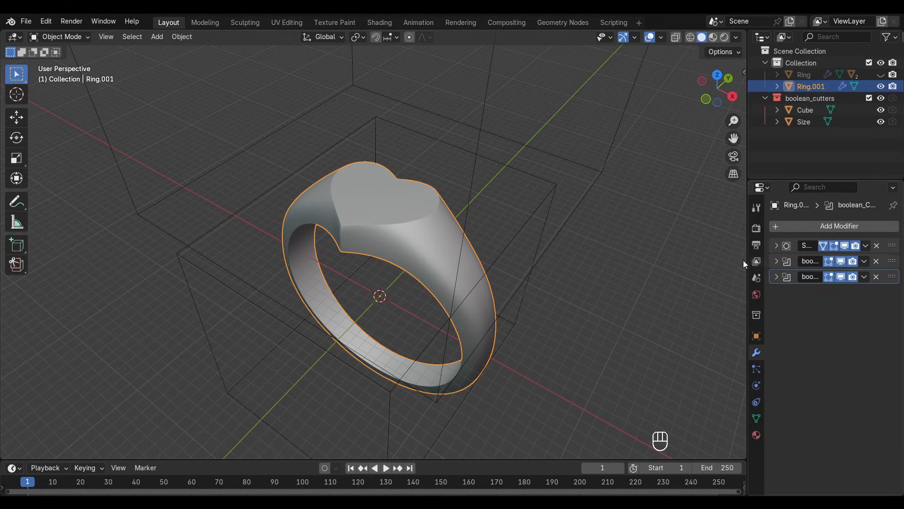
{"action": "middle_click_drag", "start_coordinate": [578, 277], "coordinate": [578, 261]}
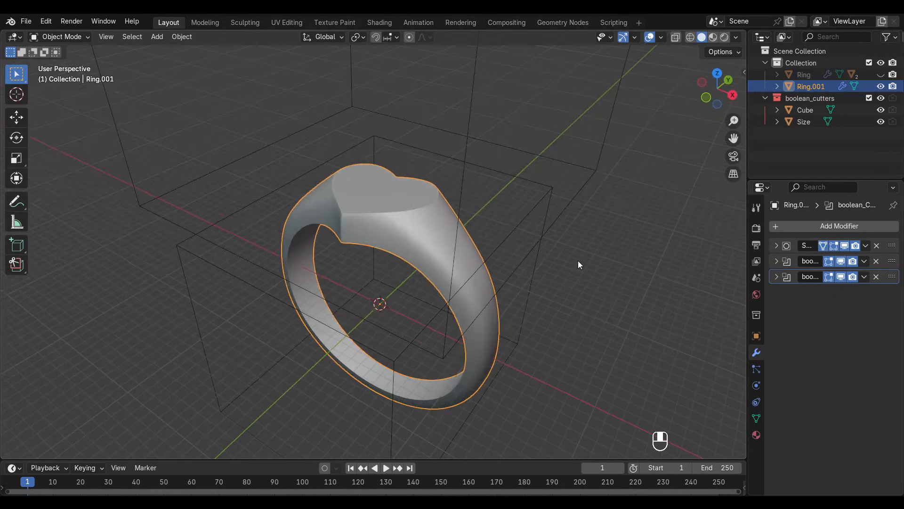
Apply the duplicate ring's subdivision modifier and both of its Boolean modifiers.
{"action": "left_click", "coordinate": [866, 246]}
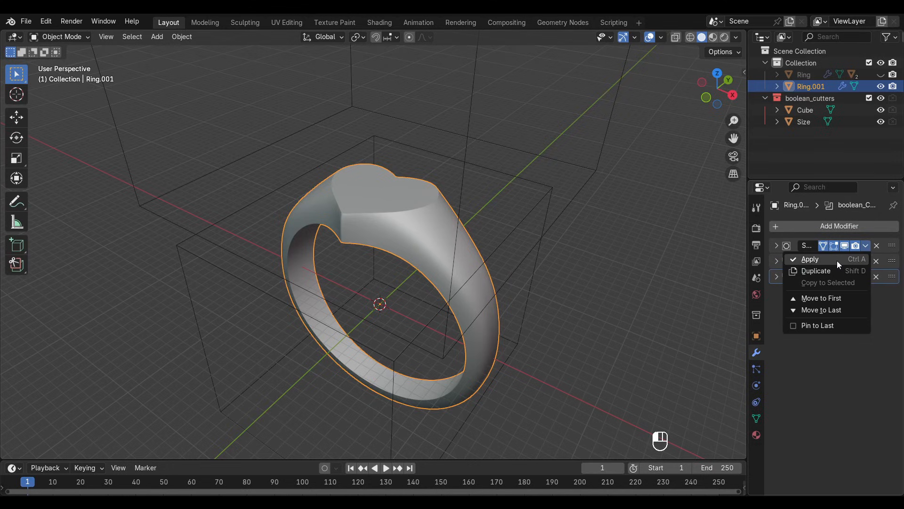
{"action": "left_click", "coordinate": [850, 259]}
{"action": "left_click", "coordinate": [864, 245]}
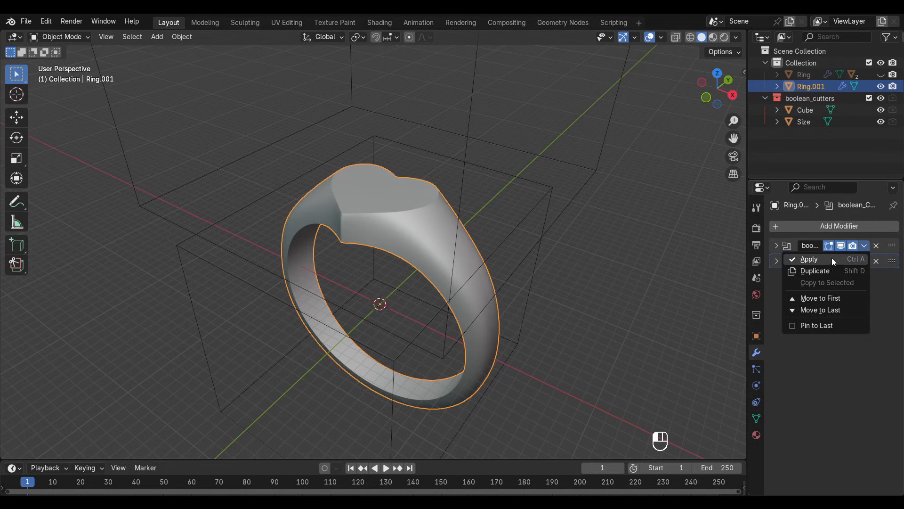
{"action": "left_click", "coordinate": [838, 259]}
{"action": "left_click", "coordinate": [864, 246]}
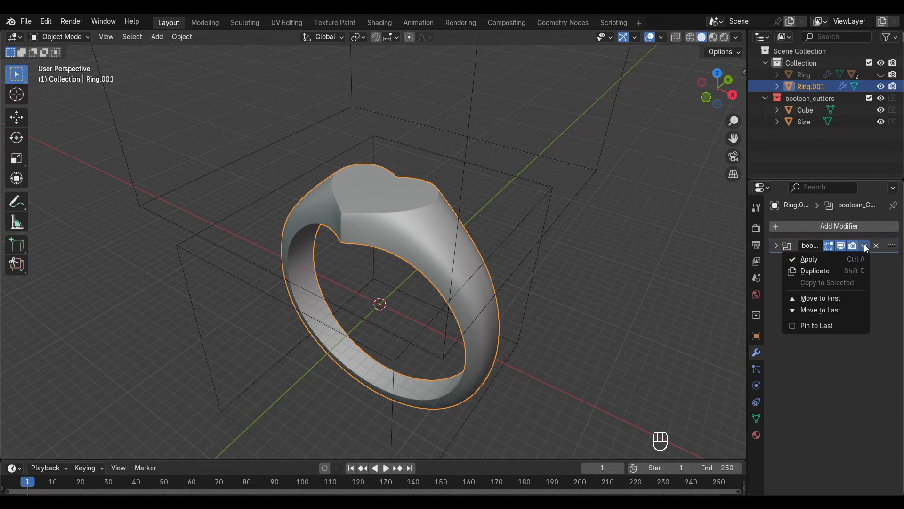
{"action": "left_click", "coordinate": [832, 260]}
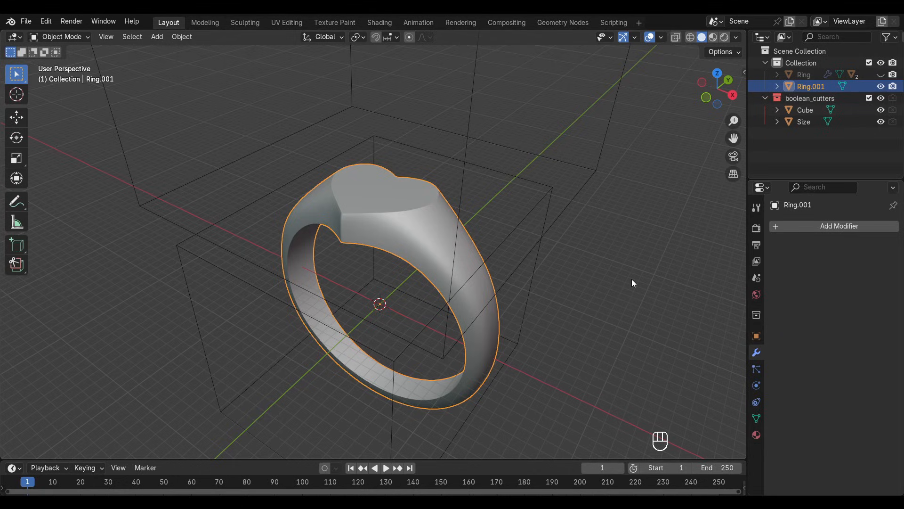
Show the original ring again and scale the duplicate uniformly to about 0.882.
{"action": "left_click", "coordinate": [556, 269]}
{"action": "left_click", "coordinate": [470, 245]}
{"action": "middle_click_drag", "start_coordinate": [566, 275], "coordinate": [659, 262]}
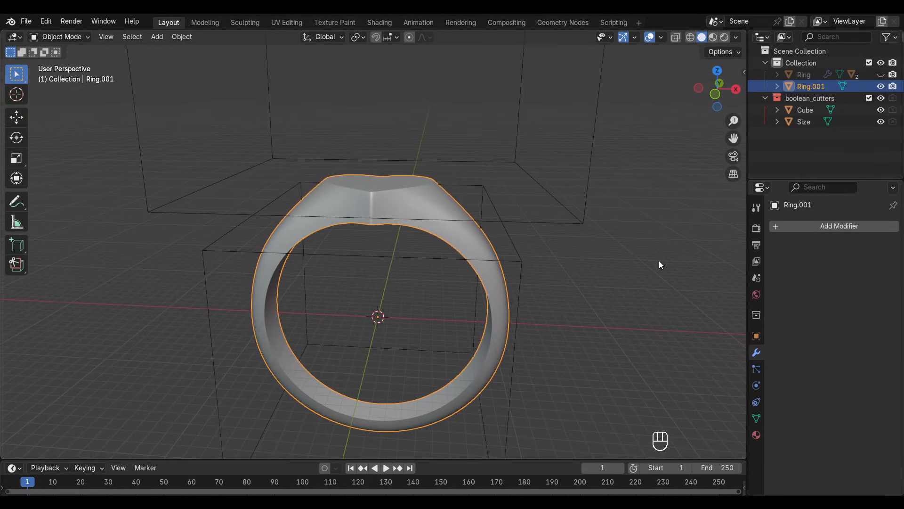
{"action": "left_click", "coordinate": [881, 75]}
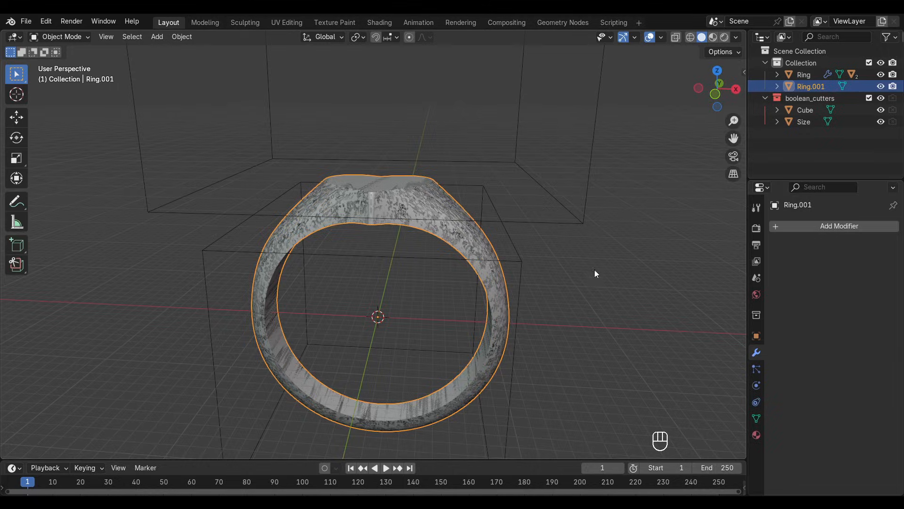
{"action": "middle_click_drag", "start_coordinate": [594, 273], "coordinate": [626, 158]}
{"action": "scroll", "coordinate": [586, 250], "scroll_direction": "up", "scroll_amount": 2}
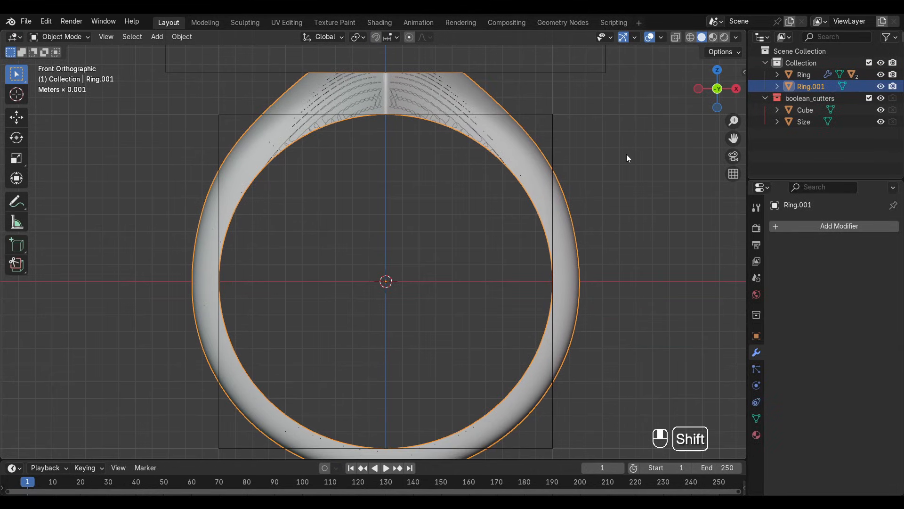
{"action": "key", "text": "s"}
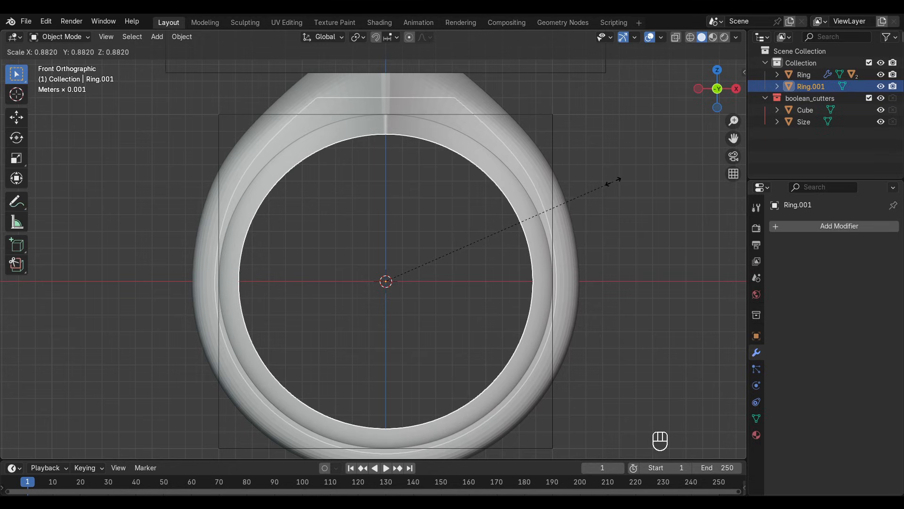
{"action": "left_click", "coordinate": [613, 181]}
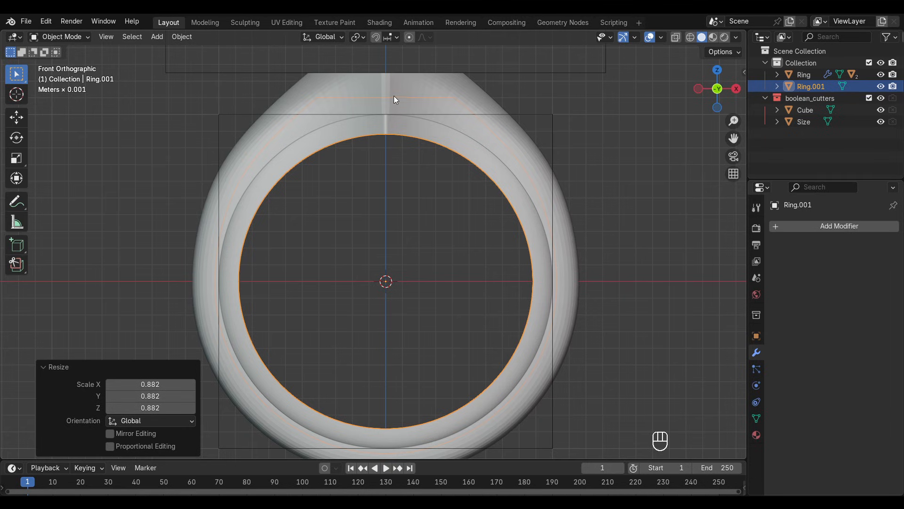
Move the scaled duplicate ring about -0.16 mm along Z in the front view.
{"action": "middle_click_drag", "start_coordinate": [383, 107], "coordinate": [490, 172]}
{"action": "scroll", "coordinate": [467, 130], "scroll_direction": "up", "scroll_amount": 1}
{"action": "key", "text": "g"}
{"action": "key", "text": "z"}
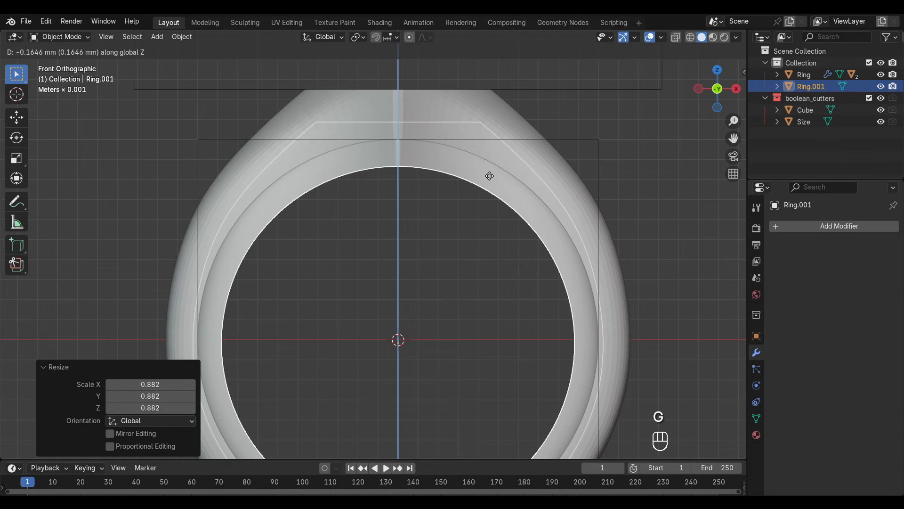
{"action": "left_click", "coordinate": [489, 175]}
{"action": "scroll", "coordinate": [536, 202], "scroll_direction": "down", "scroll_amount": 2}
{"action": "middle_click_drag", "start_coordinate": [537, 199], "coordinate": [540, 166], "text": "shift"}
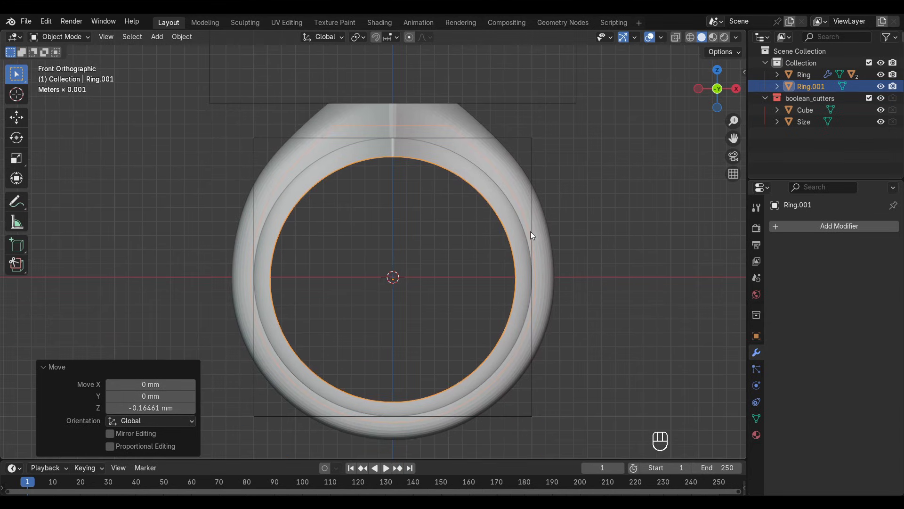
{"action": "scroll", "coordinate": [531, 231], "scroll_direction": "up", "scroll_amount": 1}
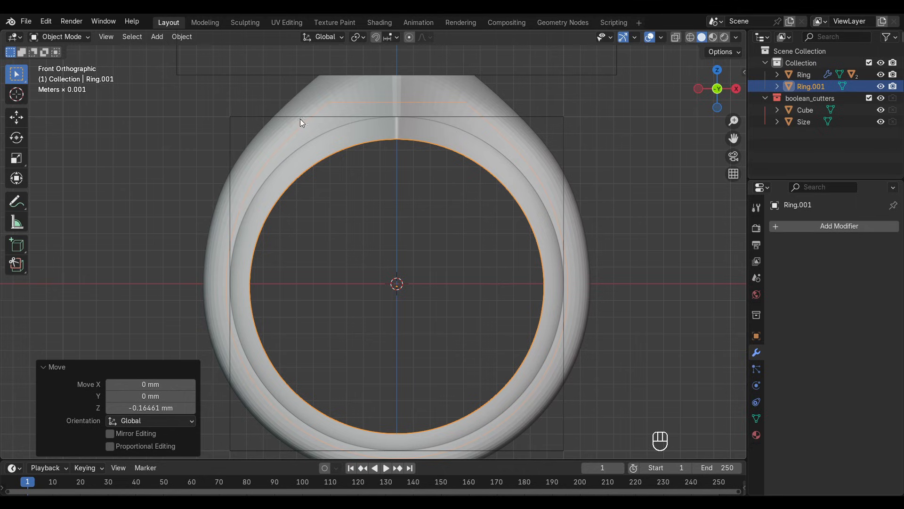
Open the duplicate ring in the Sculpting workspace from the front and choose the Grab brush.
{"action": "left_click", "coordinate": [645, 226]}
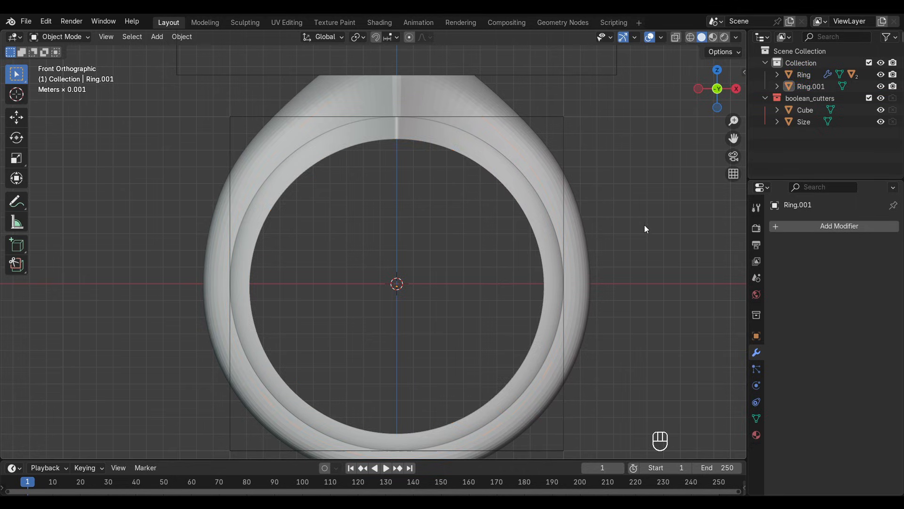
{"action": "left_click", "coordinate": [524, 195]}
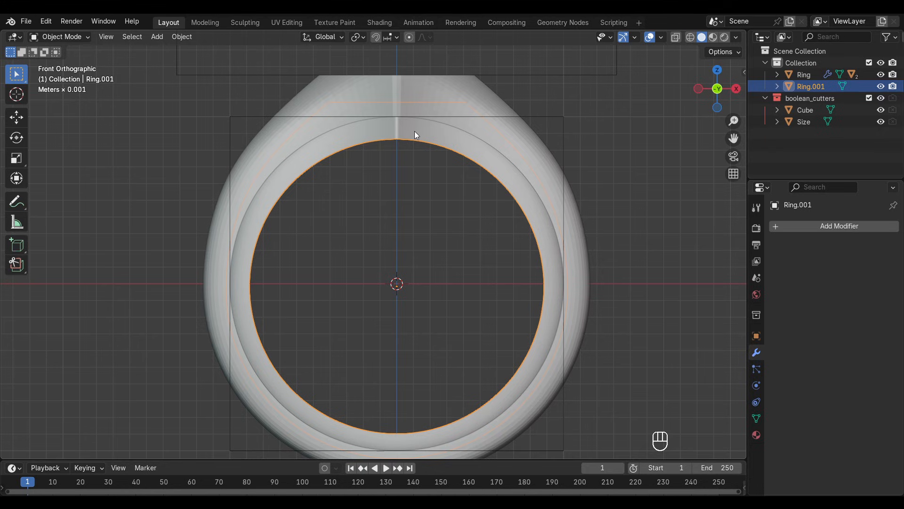
{"action": "left_click", "coordinate": [250, 24]}
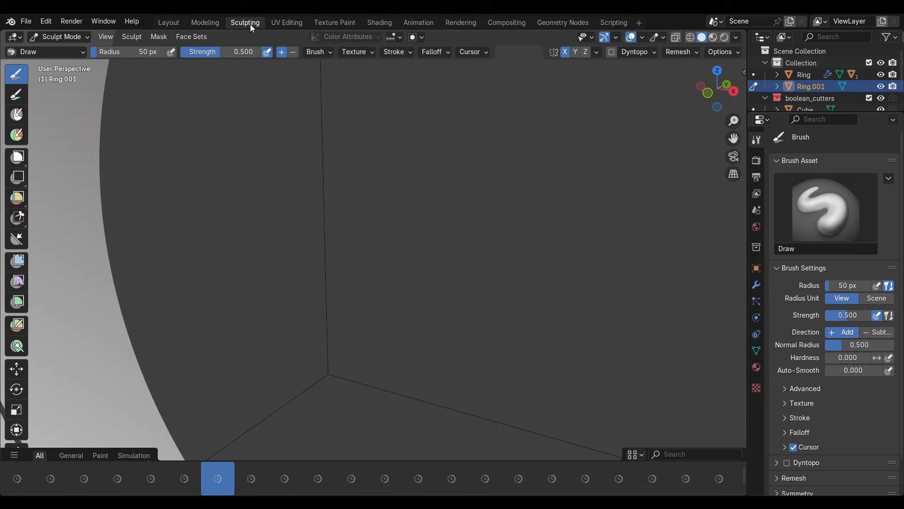
{"action": "scroll", "coordinate": [378, 208], "scroll_direction": "down", "scroll_amount": 5}
{"action": "scroll", "coordinate": [378, 208], "scroll_direction": "down", "scroll_amount": 5}
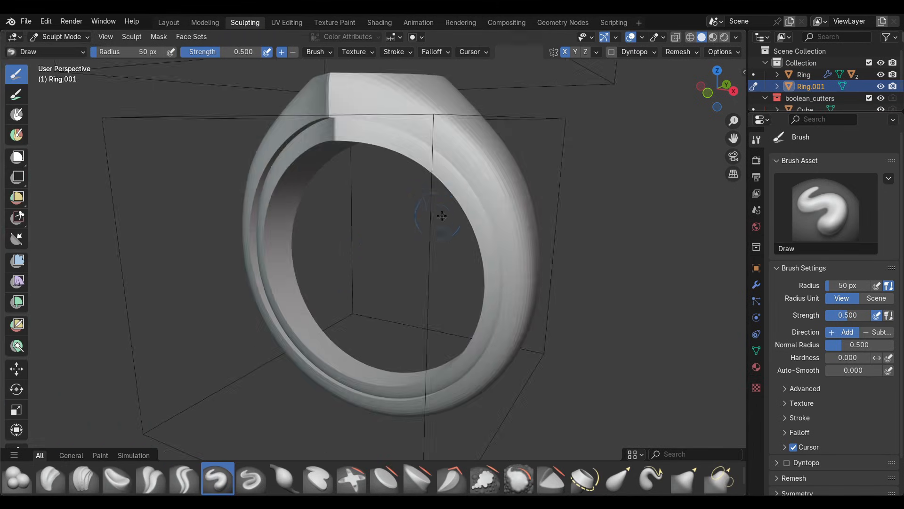
{"action": "key", "text": "KP_1"}
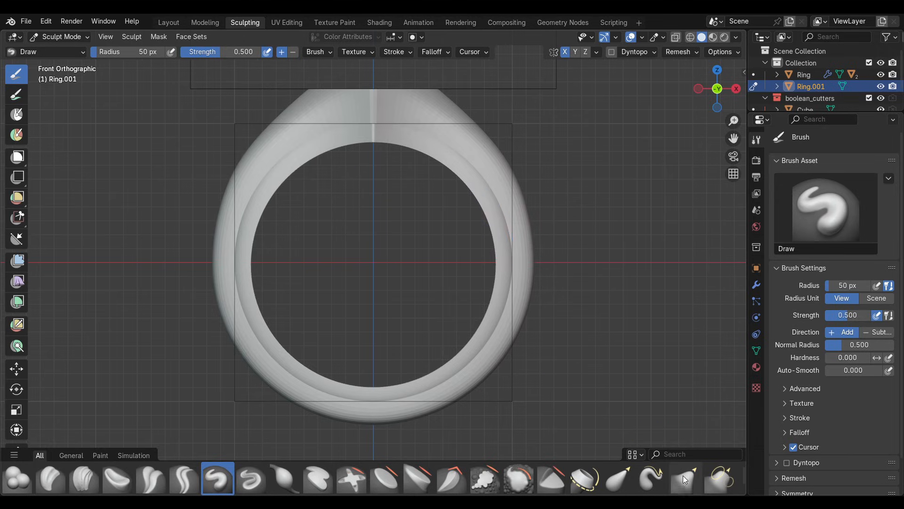
{"action": "left_click", "coordinate": [688, 482]}
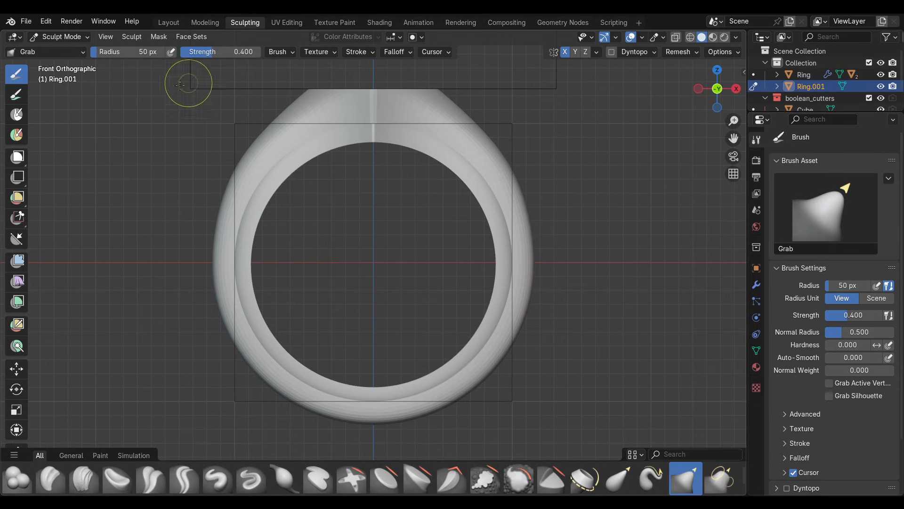
Set the Grab brush radius to 178 px and pull the duplicate ring's lower band inward, away from the original ring.
{"action": "left_click_drag", "start_coordinate": [102, 52], "coordinate": [122, 52]}
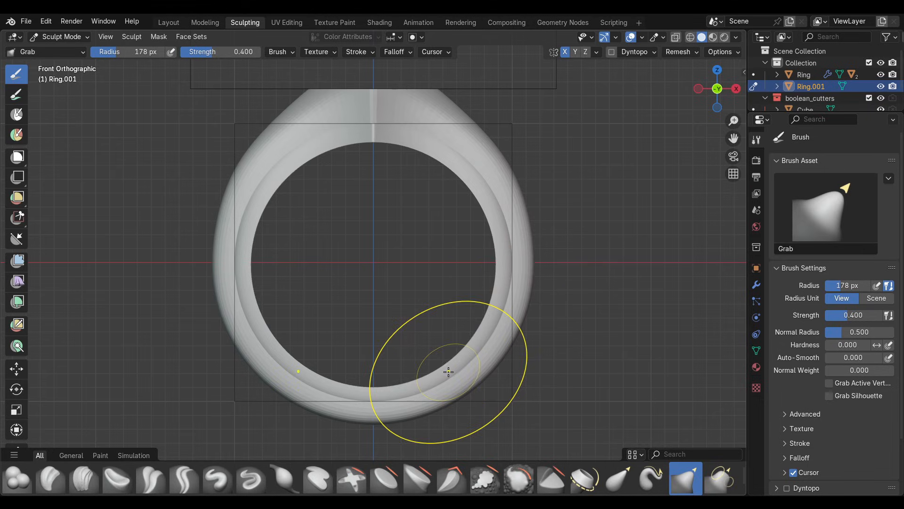
{"action": "mouse_move", "coordinate": [434, 383]}
{"action": "left_mouse_down"}
{"action": "mouse_move", "coordinate": [427, 374]}
{"action": "mouse_move", "coordinate": [395, 380]}
{"action": "mouse_move", "coordinate": [440, 376]}
{"action": "mouse_move", "coordinate": [479, 353]}
{"action": "mouse_move", "coordinate": [476, 326]}
{"action": "mouse_move", "coordinate": [508, 293]}
{"action": "mouse_move", "coordinate": [392, 379]}
{"action": "left_mouse_up"}
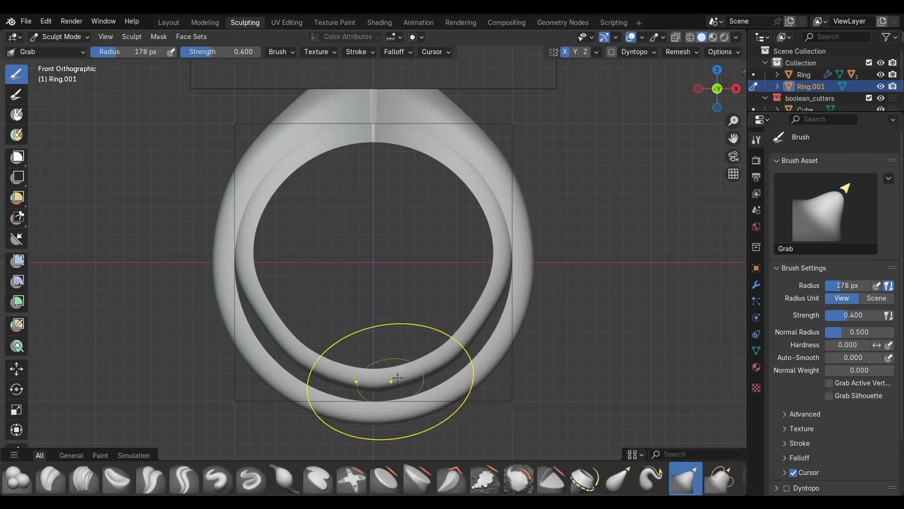
{"action": "left_click_drag", "start_coordinate": [495, 300], "coordinate": [506, 254]}
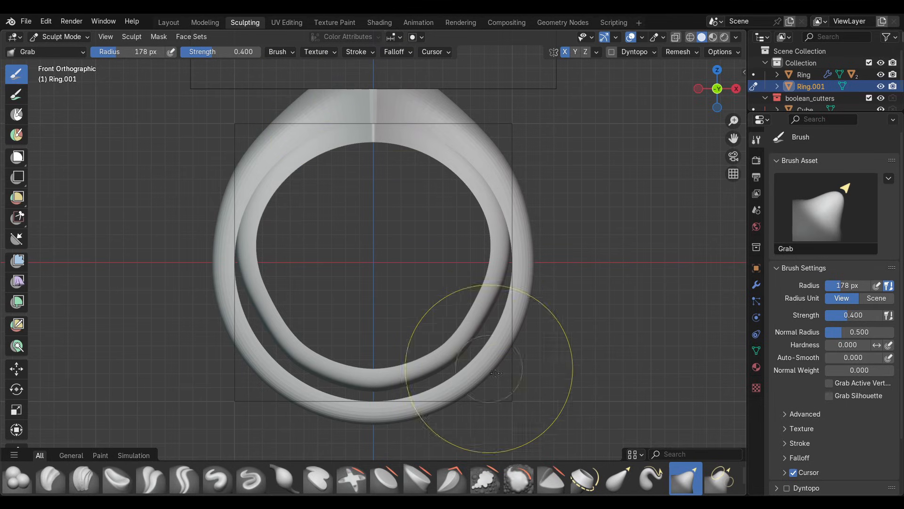
{"action": "left_click_drag", "start_coordinate": [453, 356], "coordinate": [445, 346]}
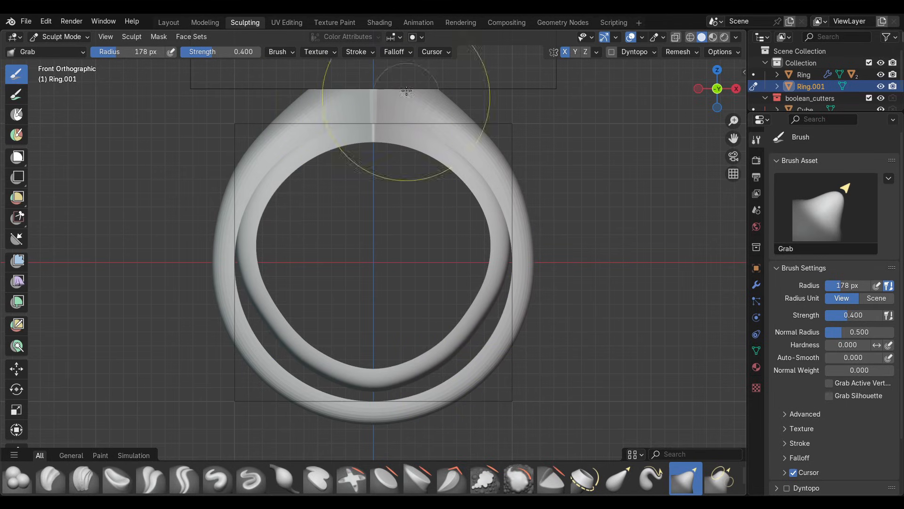
Return to the Layout workspace and deselect the sculpted duplicate ring.
{"action": "left_click", "coordinate": [169, 22]}
{"action": "middle_click_drag", "start_coordinate": [429, 140], "coordinate": [620, 236]}
{"action": "left_click", "coordinate": [547, 218]}
{"action": "middle_click_drag", "start_coordinate": [547, 219], "coordinate": [503, 237]}
{"action": "scroll", "coordinate": [565, 273], "scroll_direction": "up", "scroll_amount": 2}
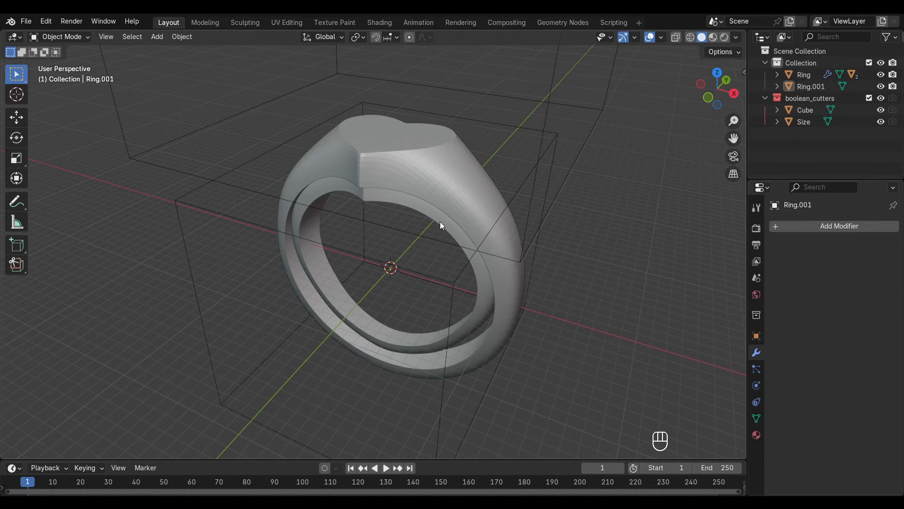
{"action": "middle_click_drag", "start_coordinate": [381, 193], "coordinate": [513, 234]}
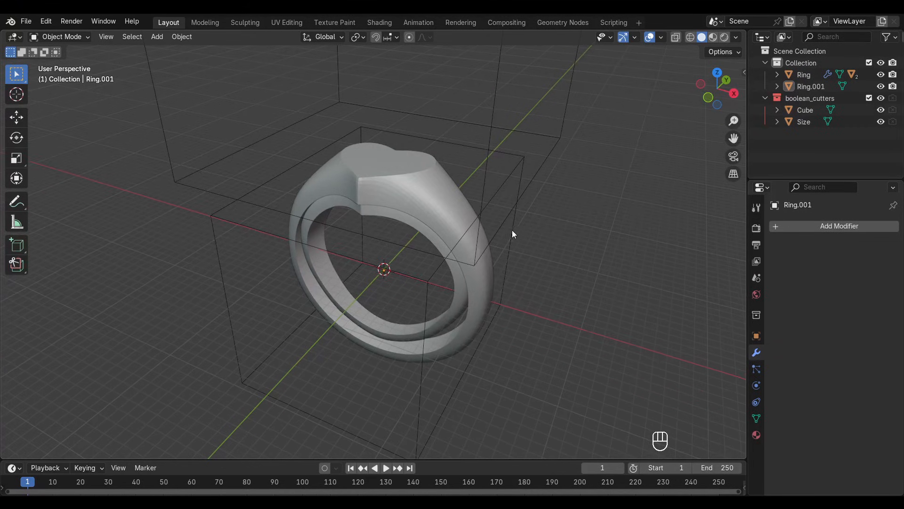
Subtract the sculpted duplicate from the original ring with a Boolean difference brush to hollow out the underside of the head.
{"action": "left_click", "coordinate": [464, 221]}
{"action": "scroll", "coordinate": [392, 213], "scroll_direction": "up", "scroll_amount": 1}
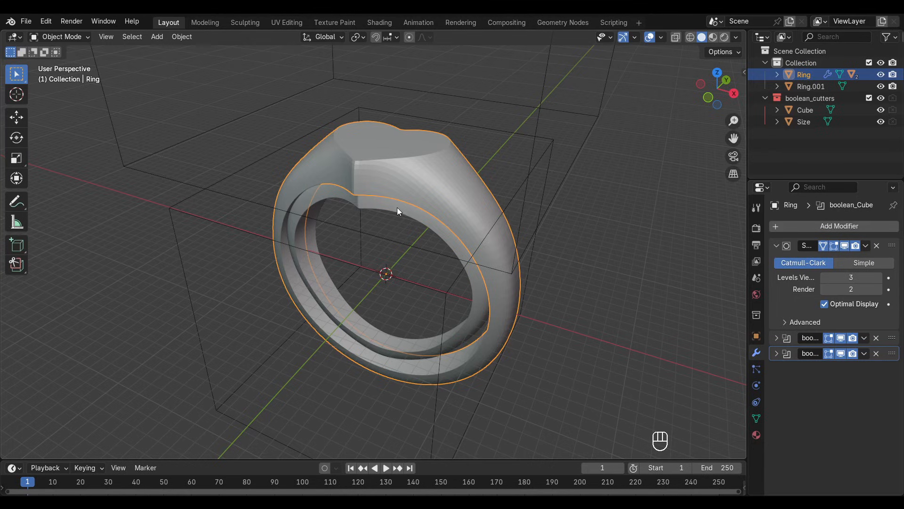
{"action": "left_click", "coordinate": [384, 208]}
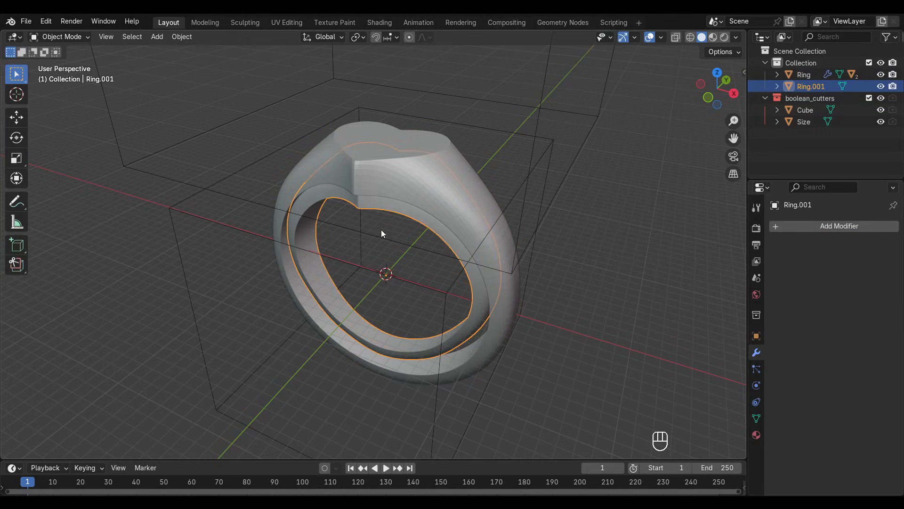
{"action": "left_click", "coordinate": [439, 142], "text": "shift"}
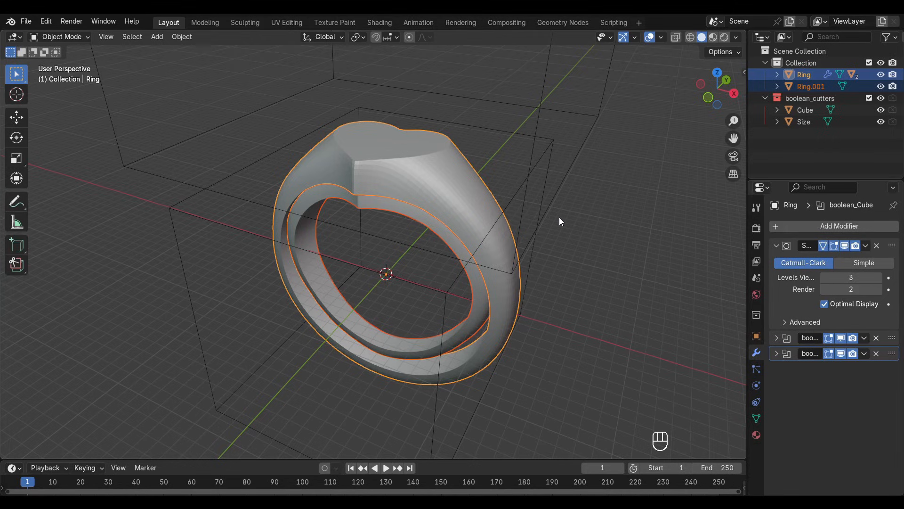
{"action": "key", "text": "ctrl"}
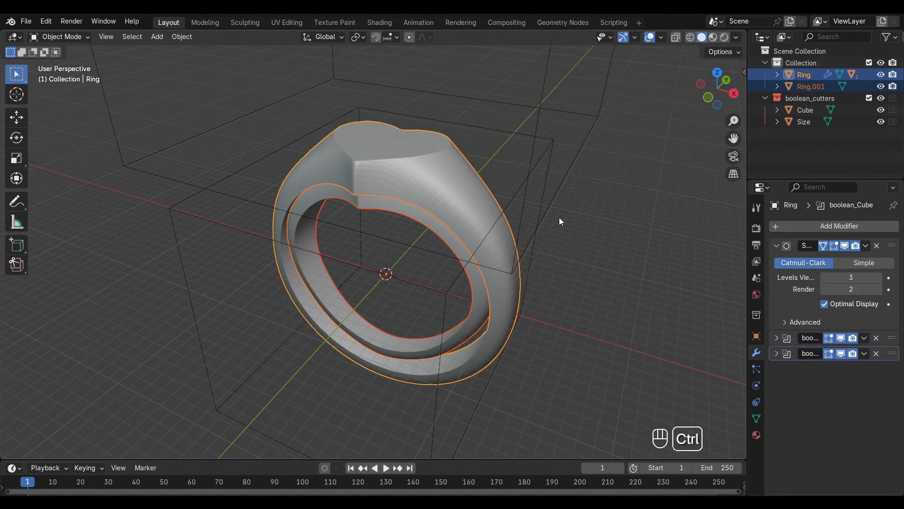
{"action": "key", "text": "ctrl+KP_Subtract"}
{"action": "middle_click_drag", "start_coordinate": [592, 201], "coordinate": [625, 91]}
{"action": "scroll", "coordinate": [434, 162], "scroll_direction": "up", "scroll_amount": 3}
{"action": "middle_click_drag", "start_coordinate": [434, 162], "coordinate": [141, 127]}
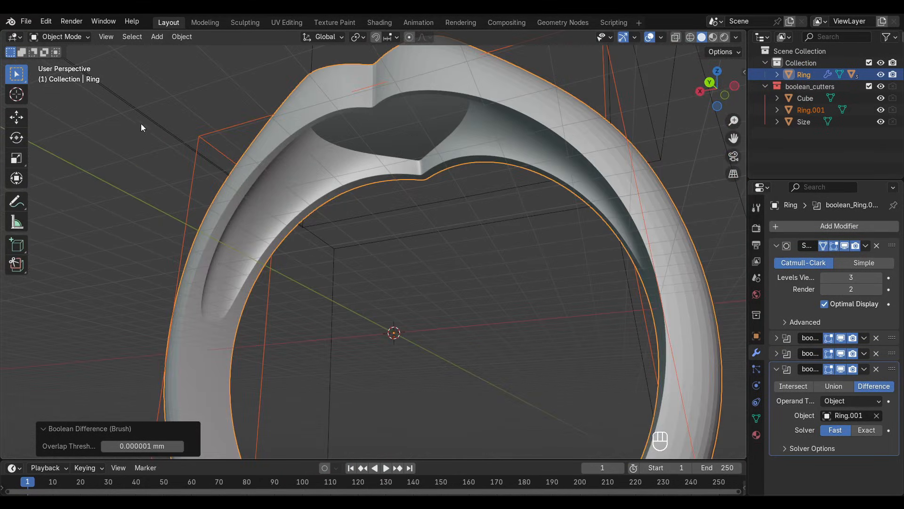
Scale the duplicate ring cutter to about 0.934 along the global Y axis.
{"action": "left_click", "coordinate": [219, 129]}
{"action": "middle_click_drag", "start_coordinate": [372, 134], "coordinate": [387, 175]}
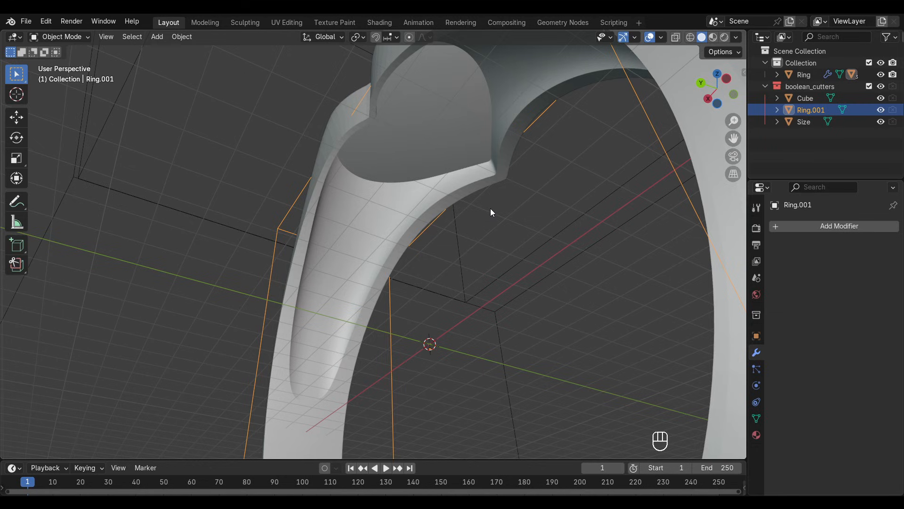
{"action": "key", "text": "s"}
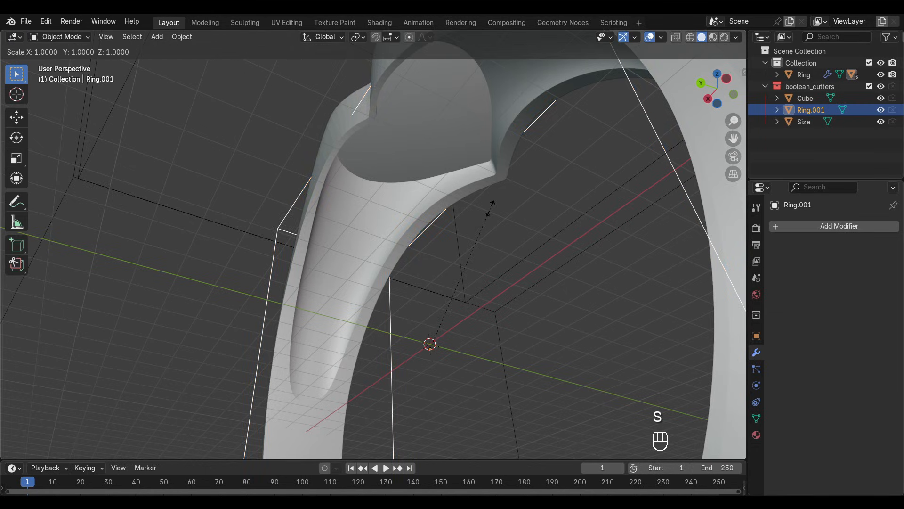
{"action": "key", "text": "y"}
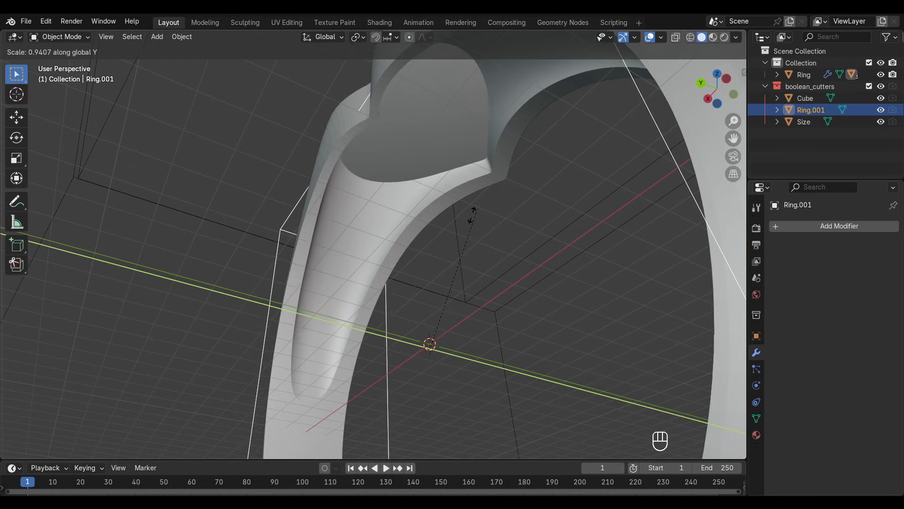
{"action": "left_click", "coordinate": [478, 218]}
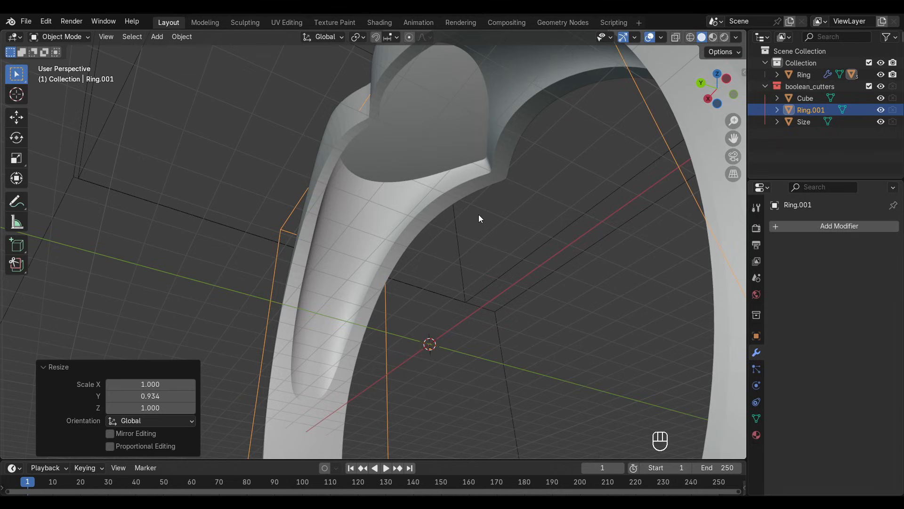
Move the duplicate ring cutter about -0.137 mm along the global Y axis.
{"action": "key", "text": "g"}
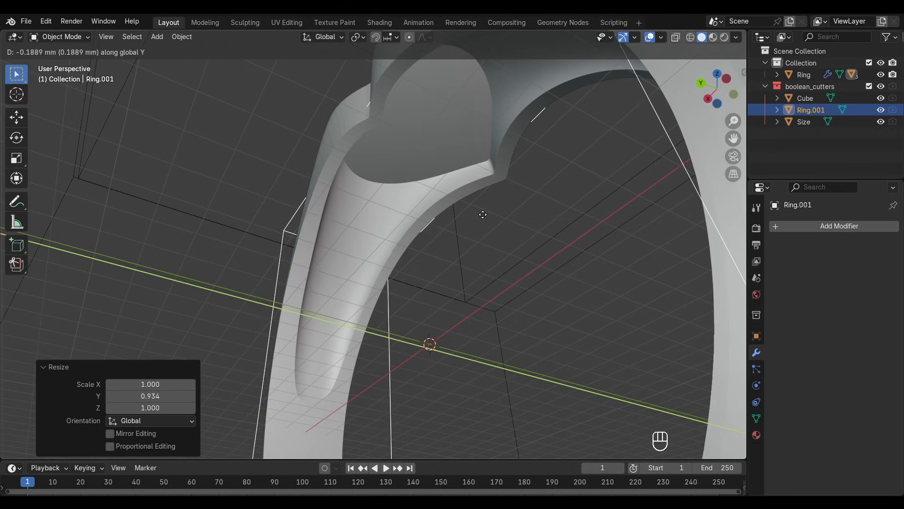
{"action": "left_click", "coordinate": [482, 214]}
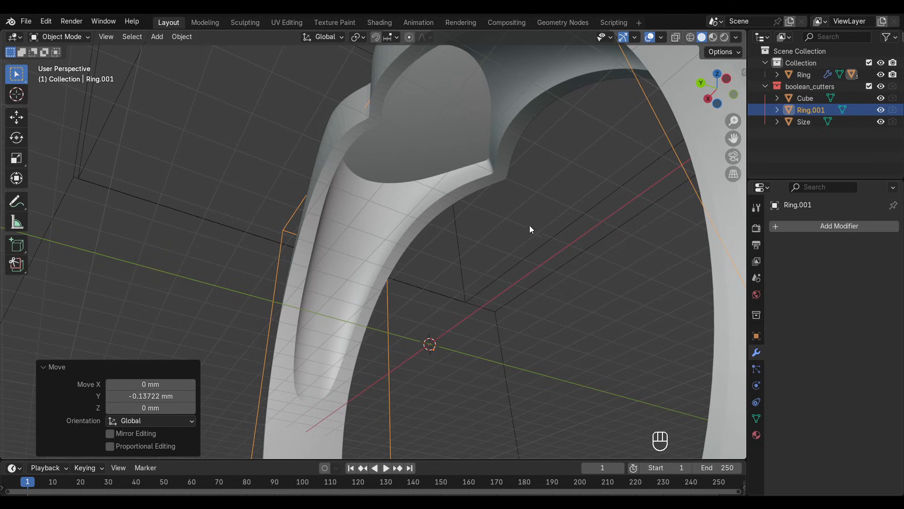
{"action": "middle_click_drag", "start_coordinate": [530, 226], "coordinate": [418, 149]}
{"action": "middle_click_drag", "start_coordinate": [377, 115], "coordinate": [416, 188]}
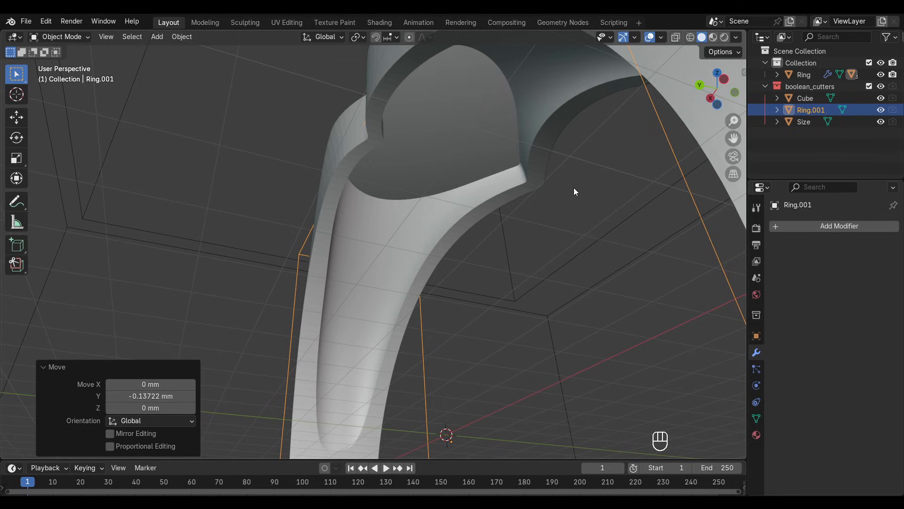
Measure the wall thickness near the heart's tip from below and delete the measurement.
{"action": "middle_click_drag", "start_coordinate": [531, 190], "coordinate": [381, 189]}
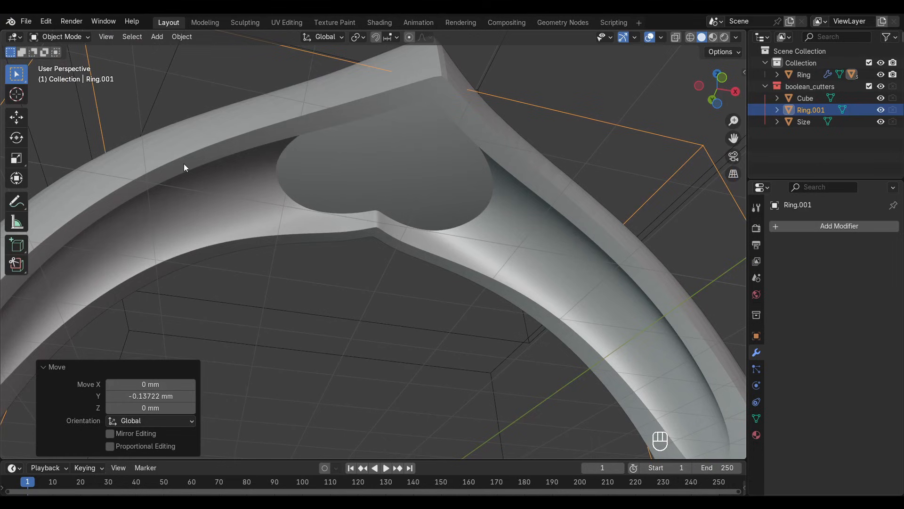
{"action": "left_click", "coordinate": [17, 222]}
{"action": "middle_click_drag", "start_coordinate": [540, 69], "coordinate": [499, 117]}
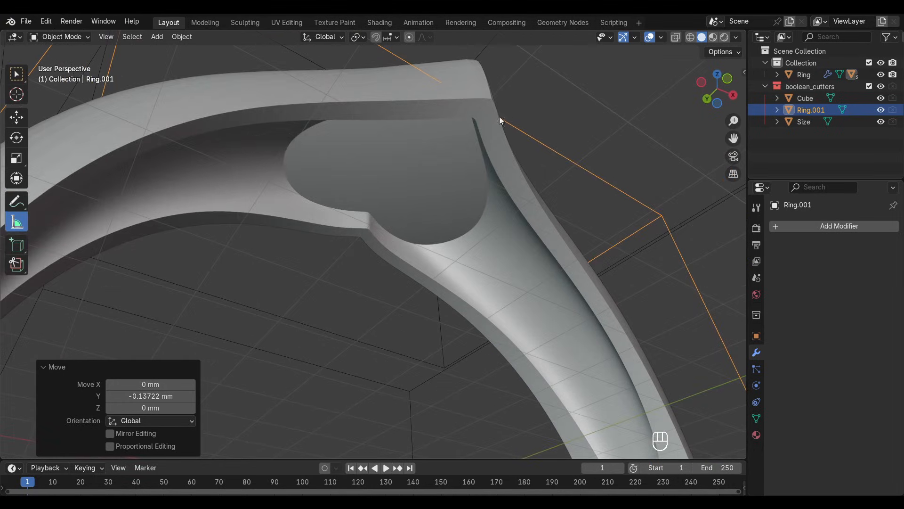
{"action": "left_click_drag", "start_coordinate": [491, 101], "coordinate": [472, 117]}
{"action": "middle_click_drag", "start_coordinate": [473, 117], "coordinate": [417, 118]}
{"action": "key", "text": "x"}
Measure the wall thickness at the heart's tip in the bottom orthographic view and remove the ruler.
{"action": "scroll", "coordinate": [418, 160], "scroll_direction": "up", "scroll_amount": 2}
{"action": "middle_click_drag", "start_coordinate": [418, 169], "coordinate": [516, 184]}
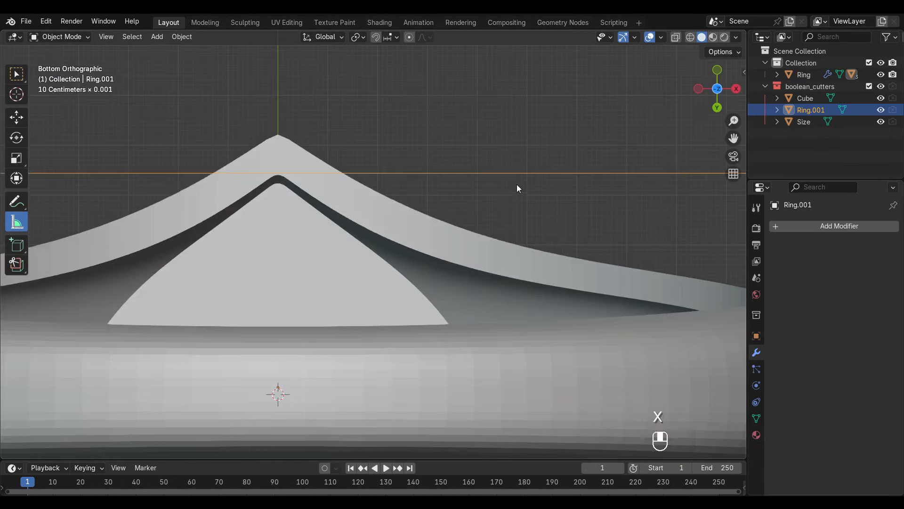
{"action": "middle_click_drag", "start_coordinate": [276, 140], "coordinate": [386, 160], "text": "shift"}
{"action": "scroll", "coordinate": [386, 161], "scroll_direction": "up", "scroll_amount": 2}
{"action": "left_click_drag", "start_coordinate": [389, 155], "coordinate": [388, 212]}
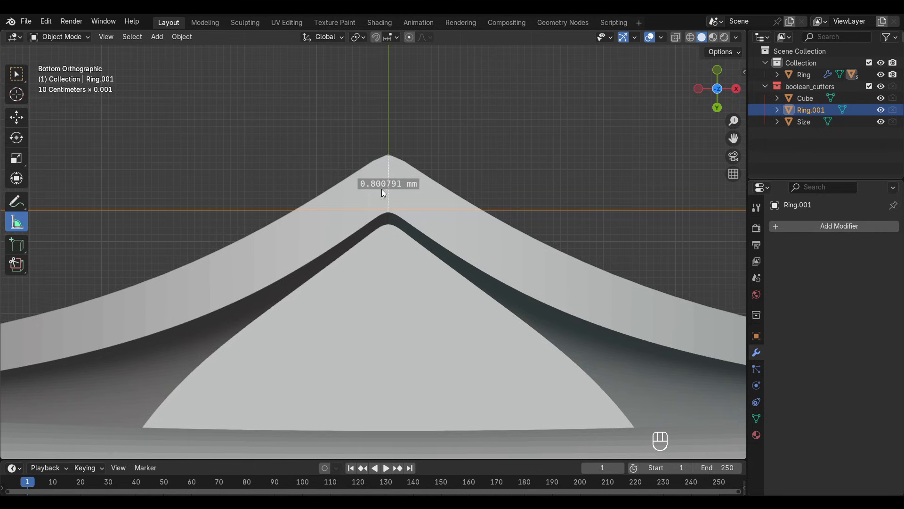
{"action": "key", "text": "x"}
Switch back to the selection tool and raise the main ring's viewport subdivision level to 5.
{"action": "scroll", "coordinate": [441, 202], "scroll_direction": "down", "scroll_amount": 5}
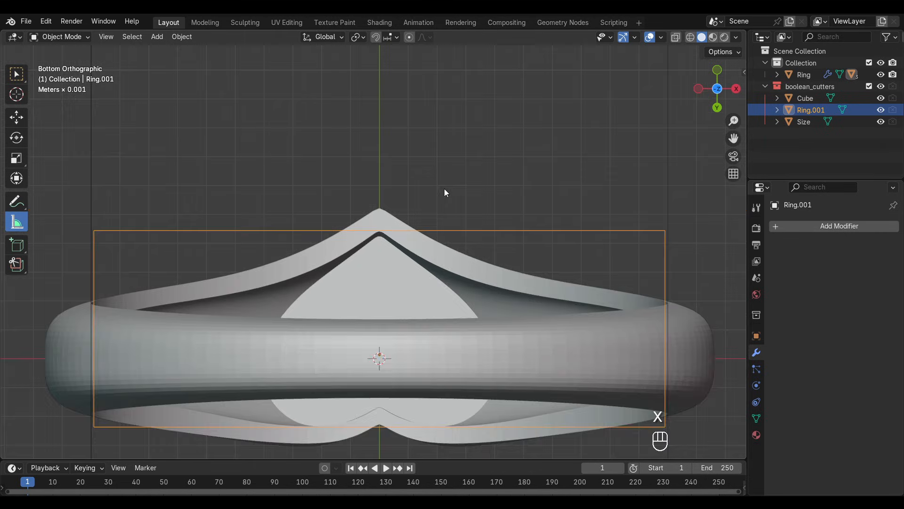
{"action": "middle_click_drag", "start_coordinate": [444, 188], "coordinate": [428, 298]}
{"action": "scroll", "coordinate": [462, 205], "scroll_direction": "down", "scroll_amount": 5}
{"action": "scroll", "coordinate": [462, 270], "scroll_direction": "up", "scroll_amount": 3}
{"action": "key", "text": "w"}
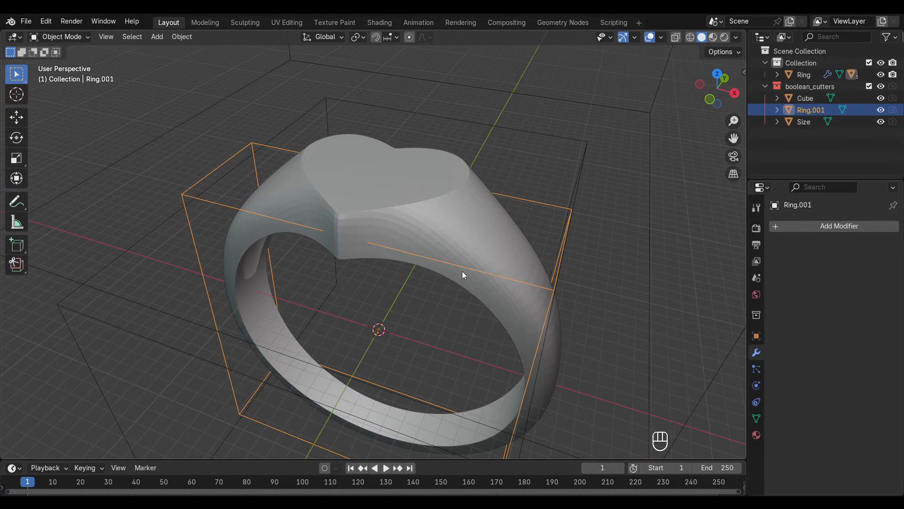
{"action": "left_click", "coordinate": [475, 230]}
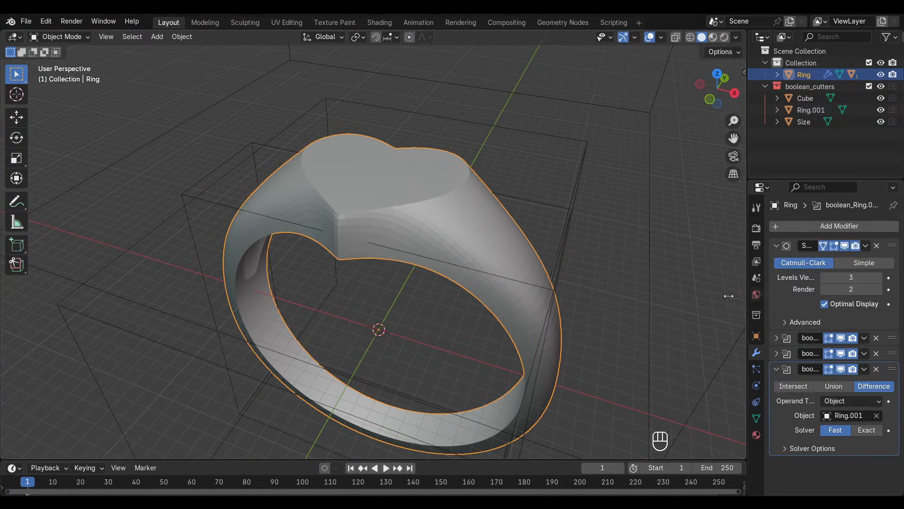
{"action": "middle_click_drag", "start_coordinate": [674, 293], "coordinate": [692, 289]}
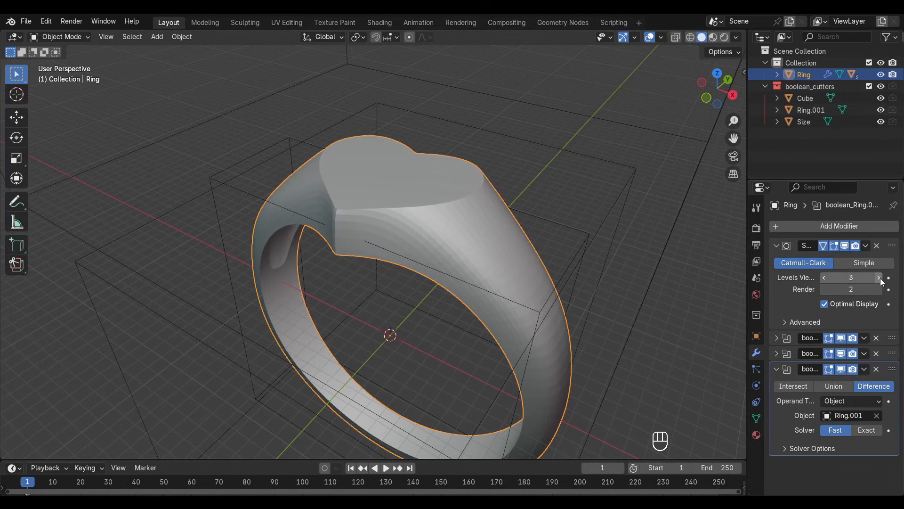
{"action": "left_click", "coordinate": [880, 278]}
{"action": "left_click", "coordinate": [880, 277]}
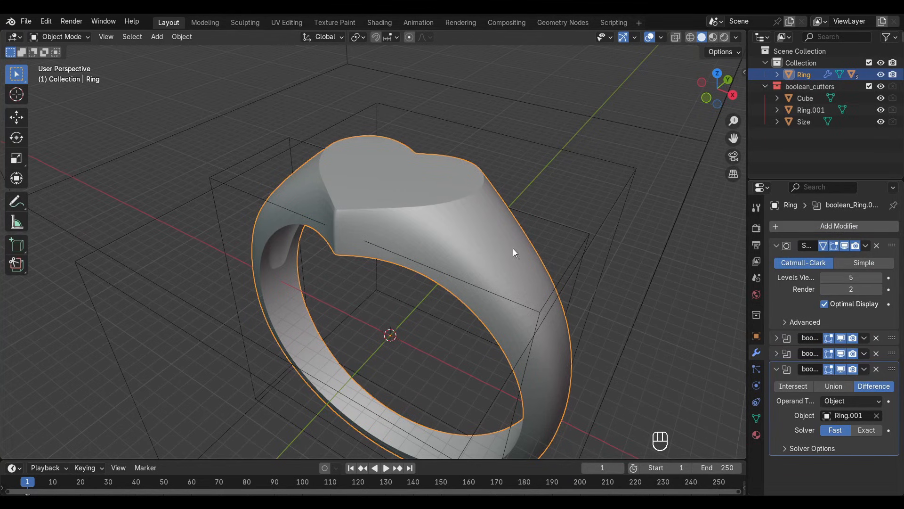
Apply the main ring's subdivision modifier and all three of its Boolean modifiers, then deselect the ring.
{"action": "middle_click_drag", "start_coordinate": [513, 253], "coordinate": [597, 282]}
{"action": "left_click", "coordinate": [849, 249]}
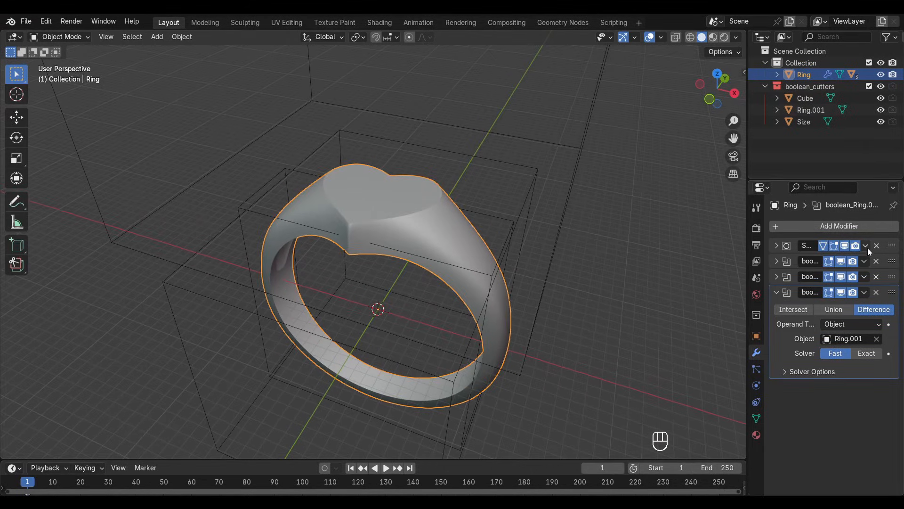
{"action": "left_click", "coordinate": [867, 246]}
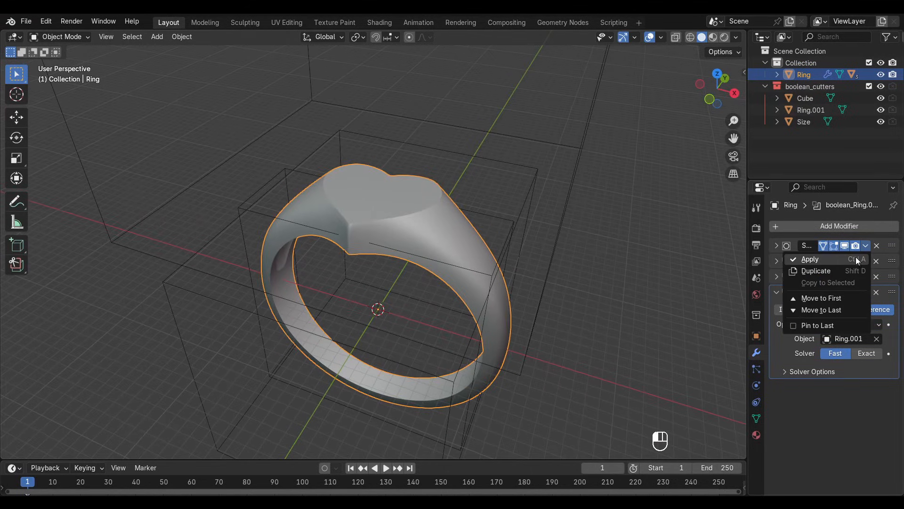
{"action": "left_click", "coordinate": [855, 258]}
{"action": "left_click", "coordinate": [865, 245]}
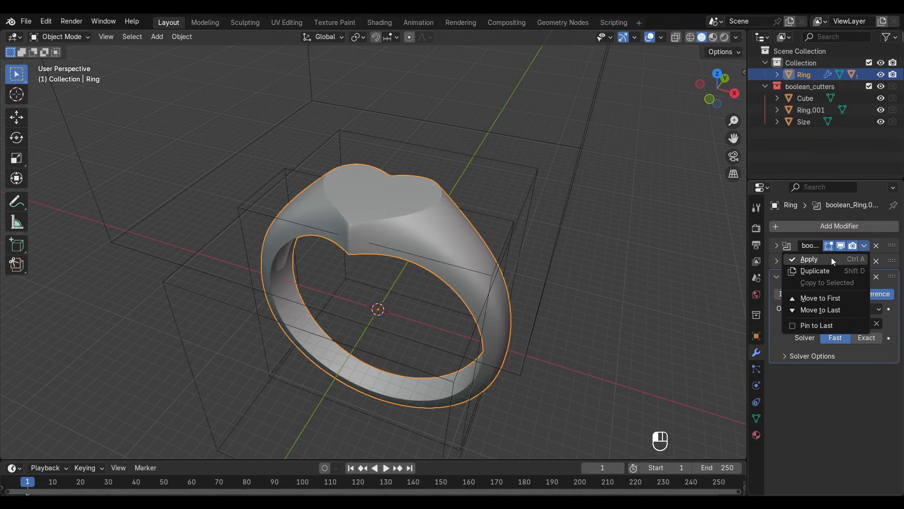
{"action": "left_click", "coordinate": [832, 257]}
{"action": "left_click", "coordinate": [865, 246]}
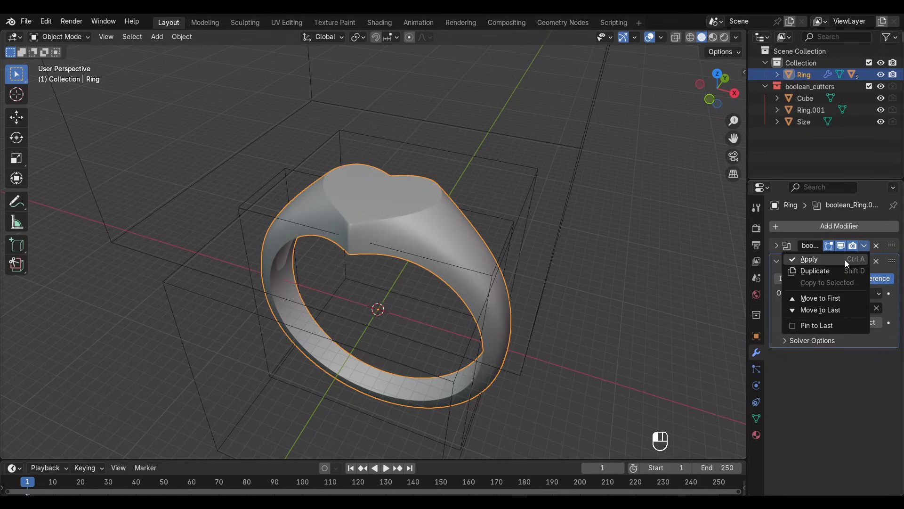
{"action": "left_click", "coordinate": [849, 259]}
{"action": "left_click", "coordinate": [863, 246]}
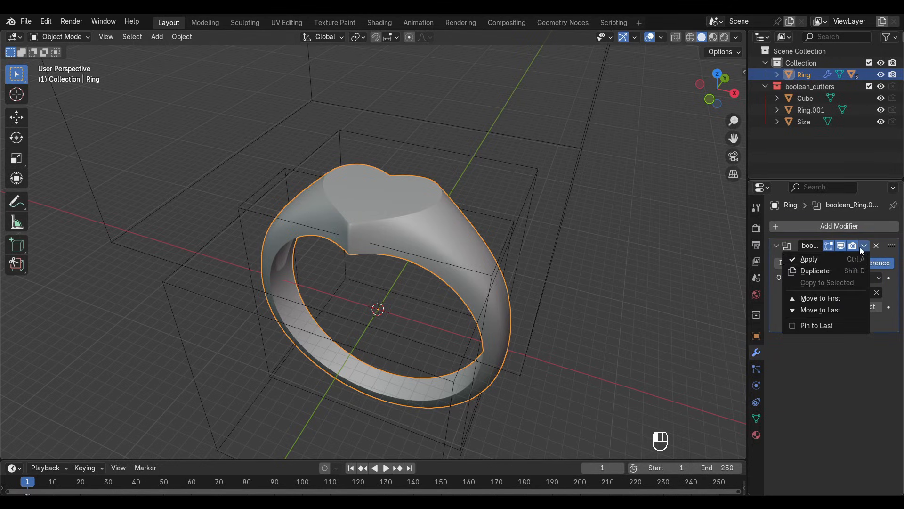
{"action": "left_click", "coordinate": [842, 262]}
{"action": "left_click", "coordinate": [660, 284]}
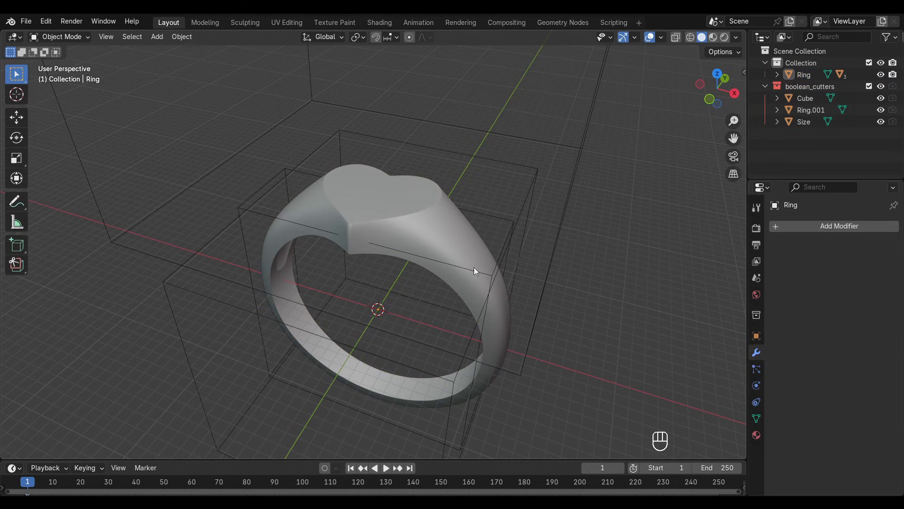
Select the main ring again and examine its surface from several angles.
{"action": "left_click", "coordinate": [444, 239]}
{"action": "middle_click_drag", "start_coordinate": [492, 271], "coordinate": [421, 250]}
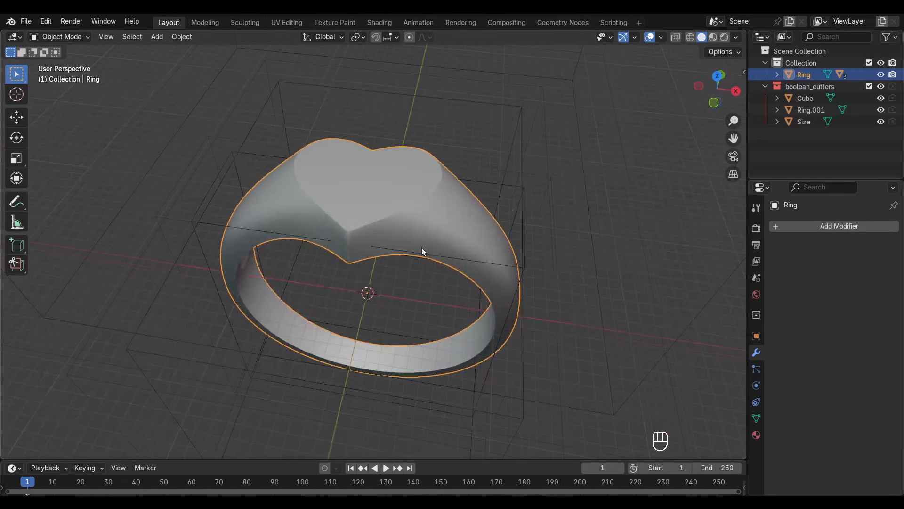
{"action": "scroll", "coordinate": [501, 243], "scroll_direction": "up", "scroll_amount": 3}
{"action": "middle_click_drag", "start_coordinate": [501, 239], "coordinate": [481, 216]}
{"action": "scroll", "coordinate": [476, 246], "scroll_direction": "down", "scroll_amount": 3}
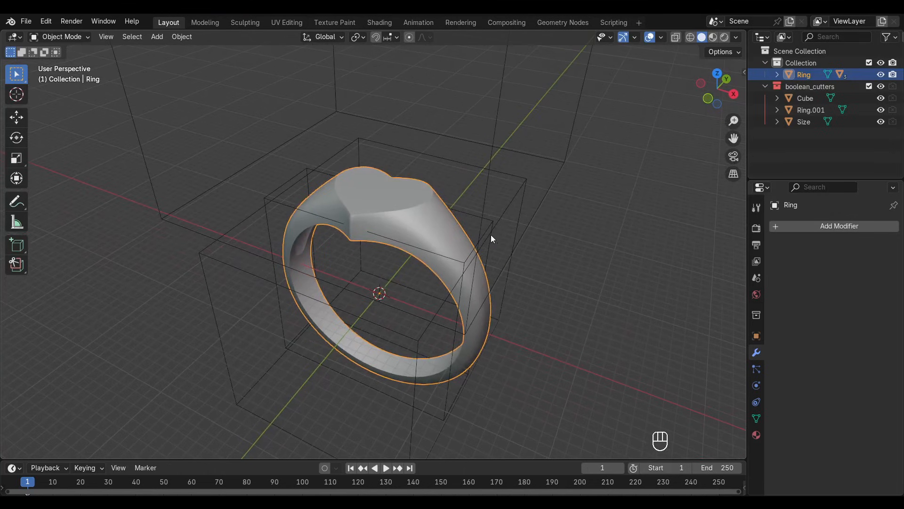
Delete the three Boolean cutter objects Ring.001, Size and Cube, keeping only the main ring.
{"action": "left_click", "coordinate": [494, 228]}
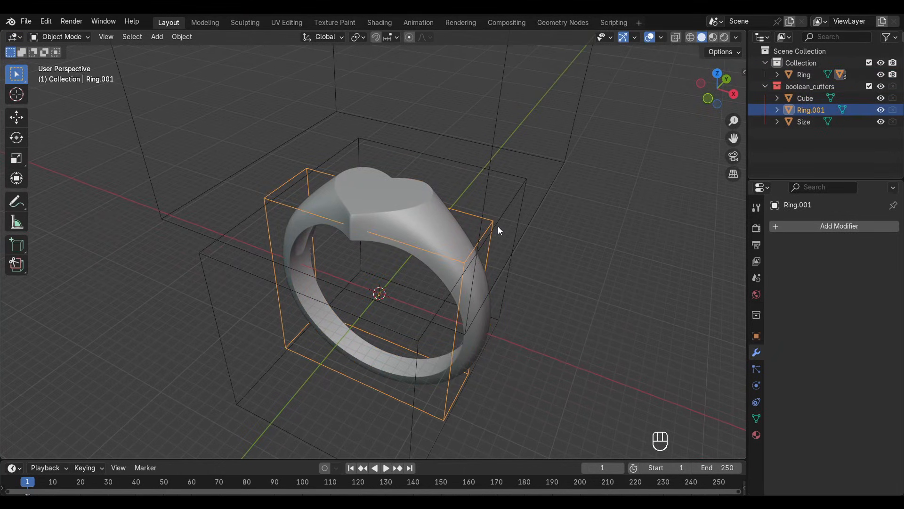
{"action": "key", "text": "x"}
{"action": "left_click", "coordinate": [493, 224]}
{"action": "left_click", "coordinate": [502, 218]}
{"action": "key", "text": "x"}
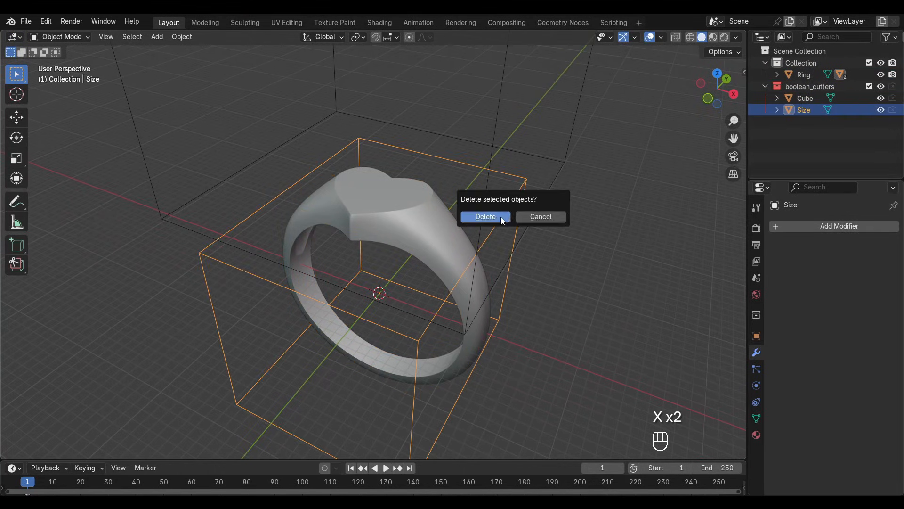
{"action": "left_click", "coordinate": [500, 217]}
{"action": "left_click", "coordinate": [531, 221]}
{"action": "key", "text": "x"}
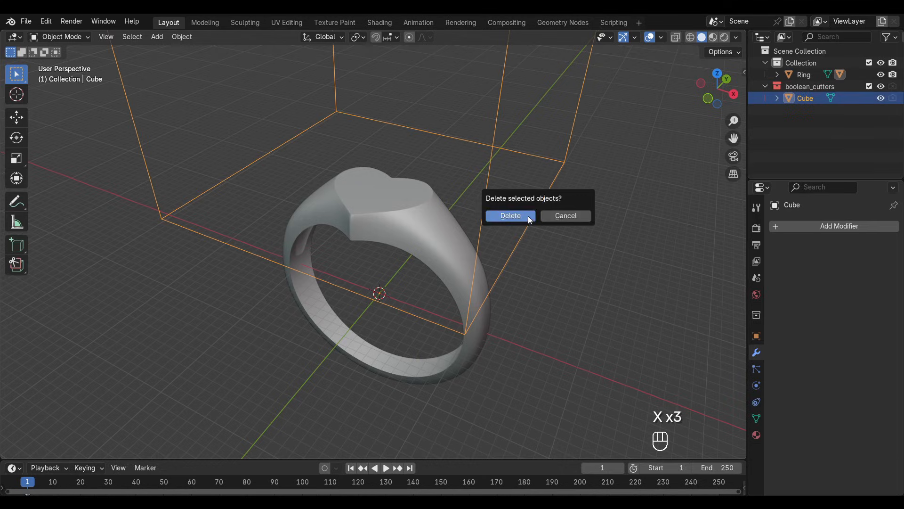
{"action": "left_click", "coordinate": [527, 216]}
{"action": "middle_click_drag", "start_coordinate": [527, 216], "coordinate": [447, 218]}
Select the ring and examine its dense mesh in wireframe with X-ray off, ending back in solid shading.
{"action": "left_click", "coordinate": [436, 238]}
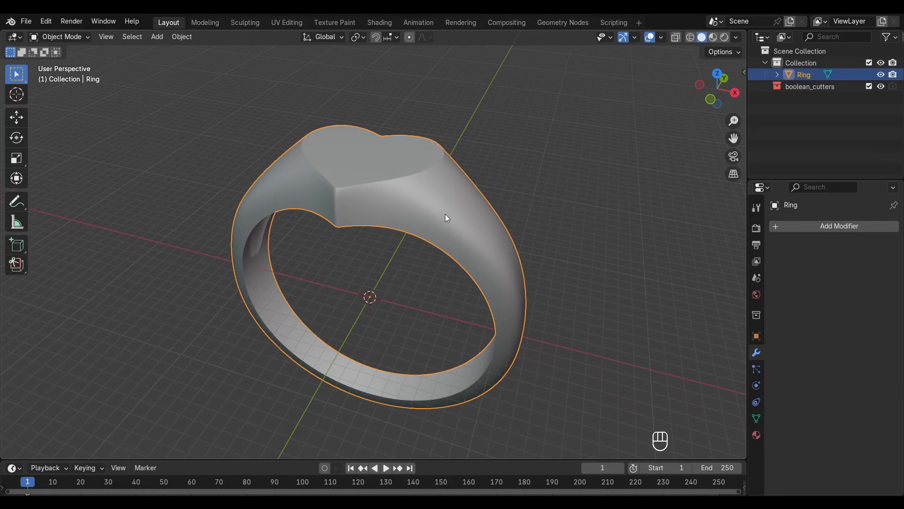
{"action": "key", "text": "z"}
{"action": "left_click", "coordinate": [356, 219]}
{"action": "mouse_move", "coordinate": [356, 220]}
{"action": "middle_mouse_down"}
{"action": "mouse_move", "coordinate": [384, 222]}
{"action": "mouse_move", "coordinate": [393, 252]}
{"action": "mouse_move", "coordinate": [456, 262]}
{"action": "mouse_move", "coordinate": [480, 298]}
{"action": "middle_mouse_up"}
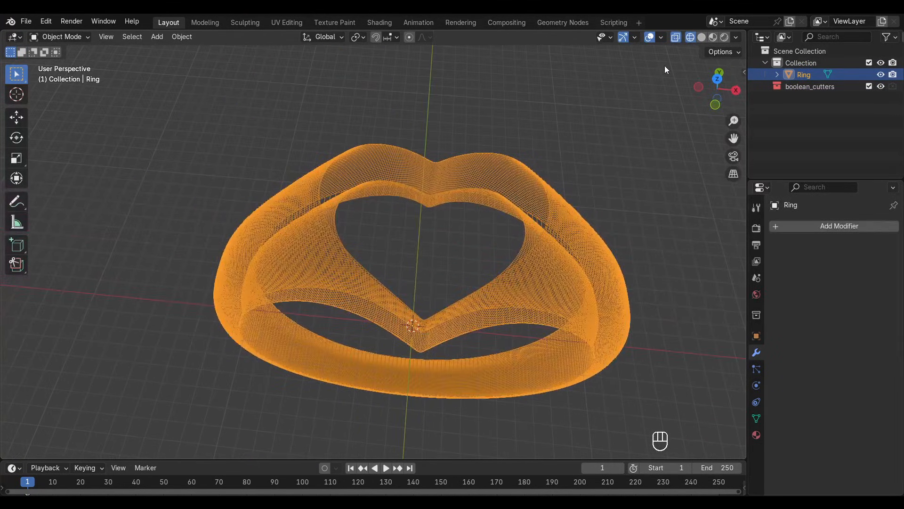
{"action": "left_click", "coordinate": [677, 39]}
{"action": "middle_click_drag", "start_coordinate": [518, 246], "coordinate": [480, 225]}
{"action": "mouse_move", "coordinate": [404, 196]}
{"action": "middle_mouse_down"}
{"action": "mouse_move", "coordinate": [458, 227]}
{"action": "mouse_move", "coordinate": [455, 242]}
{"action": "mouse_move", "coordinate": [354, 220]}
{"action": "mouse_move", "coordinate": [386, 251]}
{"action": "mouse_move", "coordinate": [368, 270]}
{"action": "mouse_move", "coordinate": [385, 292]}
{"action": "mouse_move", "coordinate": [388, 255]}
{"action": "mouse_move", "coordinate": [397, 269]}
{"action": "mouse_move", "coordinate": [388, 182]}
{"action": "mouse_move", "coordinate": [462, 234]}
{"action": "middle_mouse_up"}
{"action": "key", "text": "z"}
{"action": "left_click", "coordinate": [536, 244]}
{"action": "scroll", "coordinate": [335, 218], "scroll_direction": "up", "scroll_amount": 2}
{"action": "scroll", "coordinate": [330, 278], "scroll_direction": "down", "scroll_amount": 3}
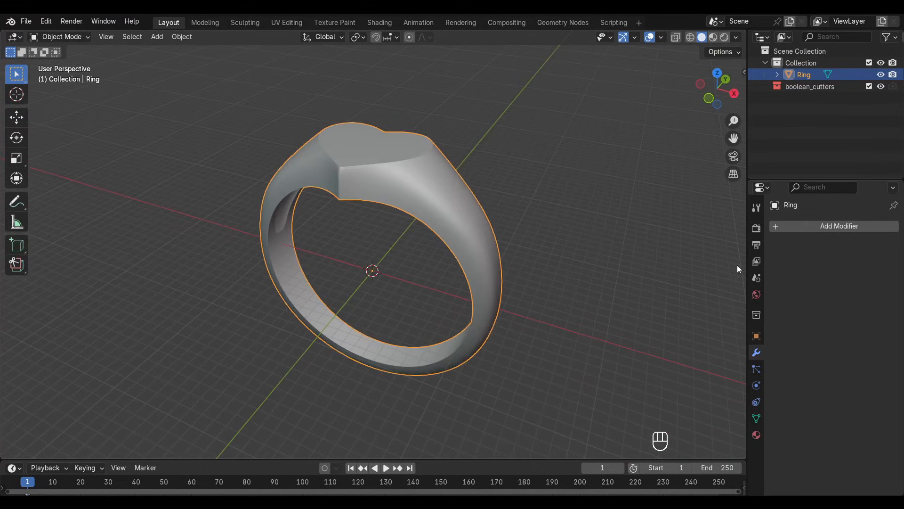
Add a Remesh modifier to the ring in Voxel mode with a voxel size of 0.03 mm.
{"action": "left_click", "coordinate": [554, 248]}
{"action": "left_click", "coordinate": [445, 212]}
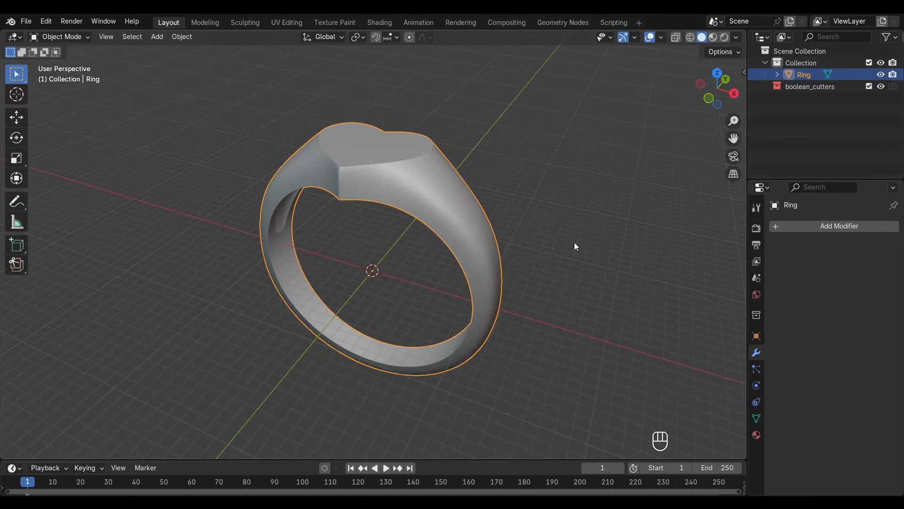
{"action": "left_click", "coordinate": [824, 226]}
{"action": "mouse_move", "coordinate": [812, 225]}
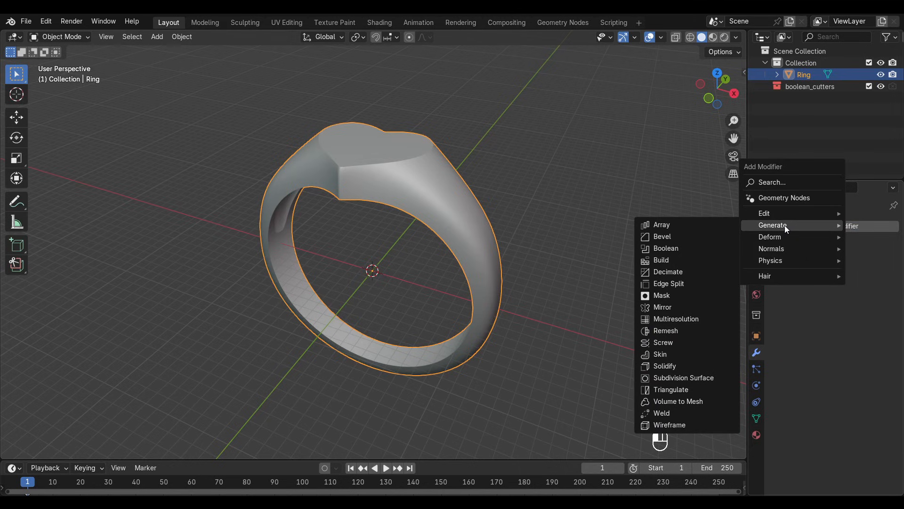
{"action": "left_click", "coordinate": [681, 329]}
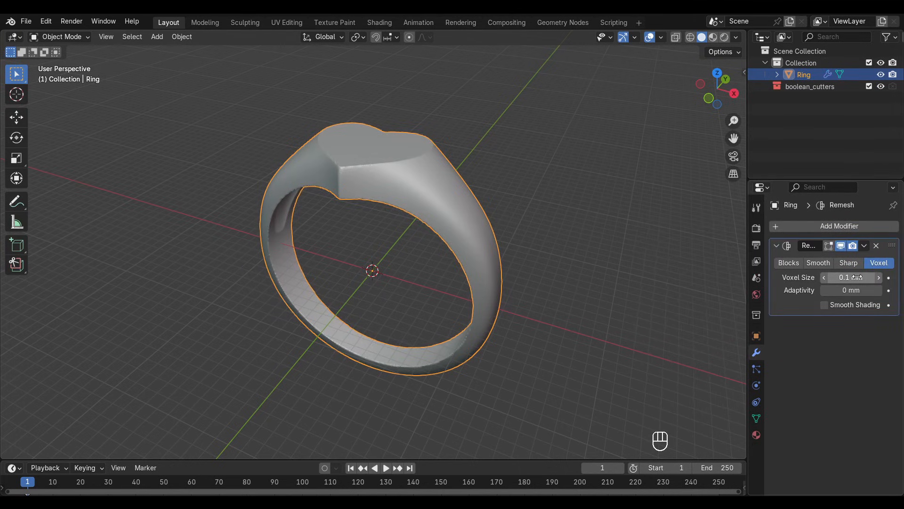
{"action": "left_click", "coordinate": [857, 277]}
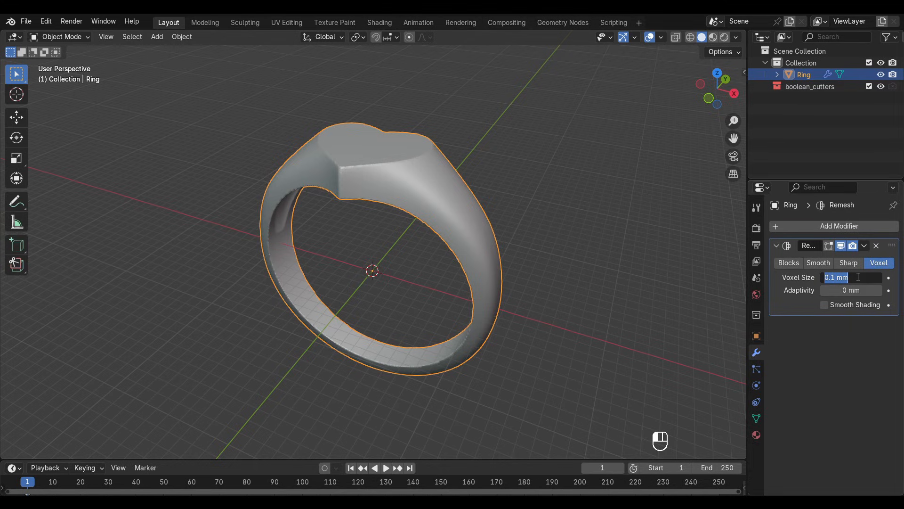
{"action": "key", "text": "BackSpace"}
{"action": "key", "text": "Return"}
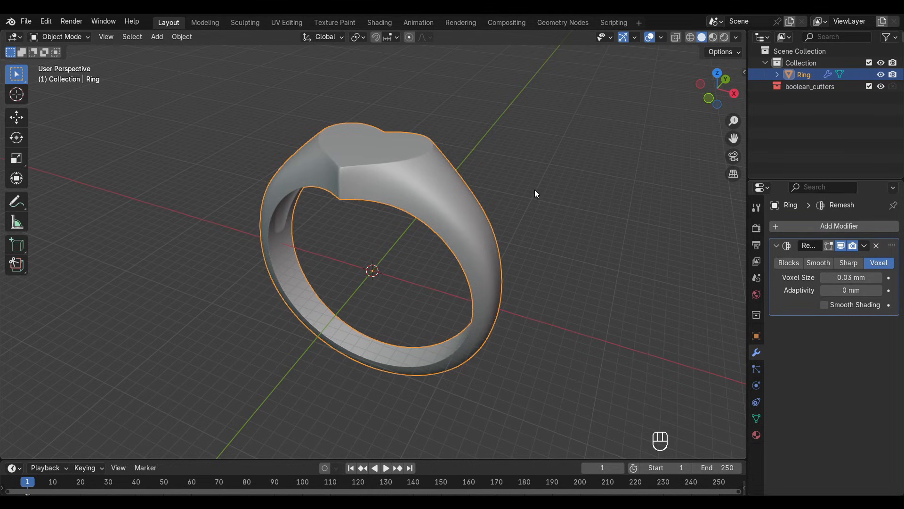
Turn on the Statistics overlay in the viewport to check the remeshed ring's geometry counts.
{"action": "left_click", "coordinate": [661, 37]}
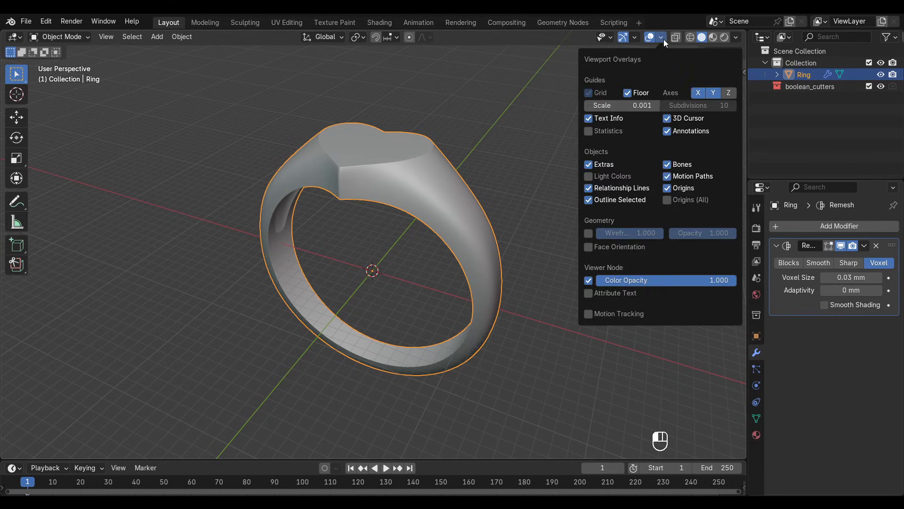
{"action": "left_click", "coordinate": [588, 131]}
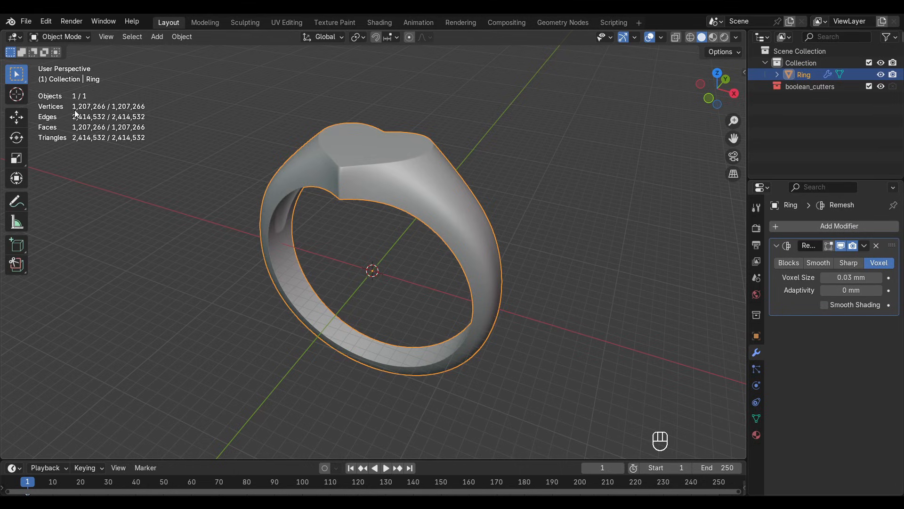
{"action": "middle_click_drag", "start_coordinate": [531, 167], "coordinate": [545, 204]}
{"action": "scroll", "coordinate": [503, 190], "scroll_direction": "up", "scroll_amount": 2}
{"action": "scroll", "coordinate": [549, 210], "scroll_direction": "down", "scroll_amount": 1}
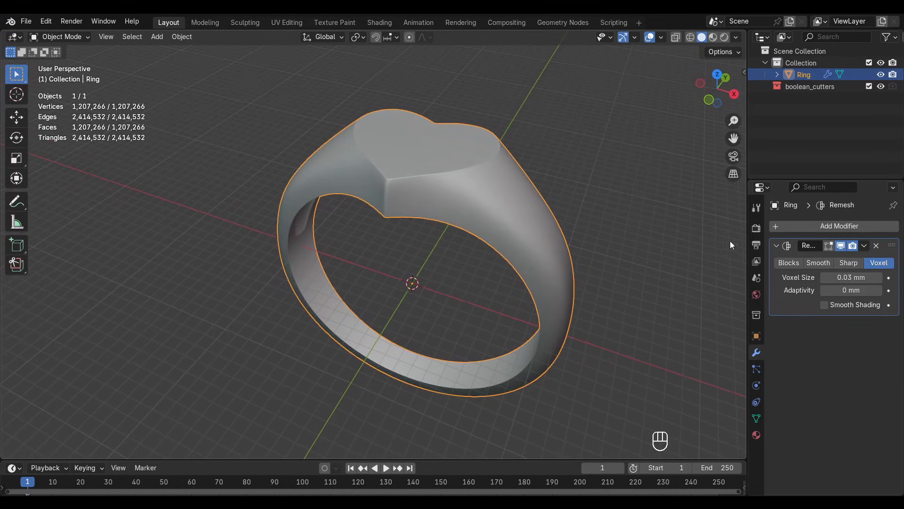
Apply the ring's Remesh modifier.
{"action": "left_click", "coordinate": [865, 246]}
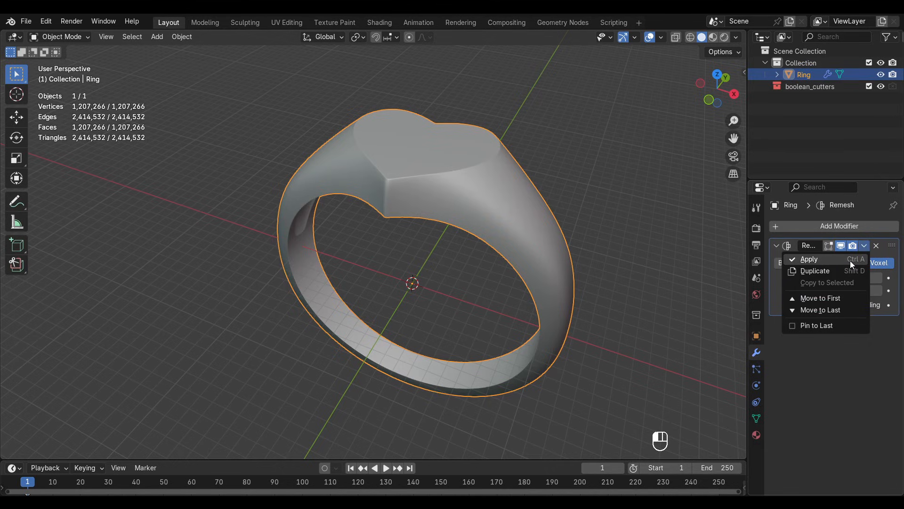
{"action": "left_click", "coordinate": [849, 261]}
{"action": "scroll", "coordinate": [484, 193], "scroll_direction": "up", "scroll_amount": 1}
{"action": "mouse_move", "coordinate": [485, 193]}
{"action": "middle_mouse_down", "text": "shift"}
{"action": "mouse_move", "coordinate": [473, 199]}
{"action": "mouse_move", "coordinate": [479, 191]}
{"action": "middle_mouse_up", "text": "shift"}
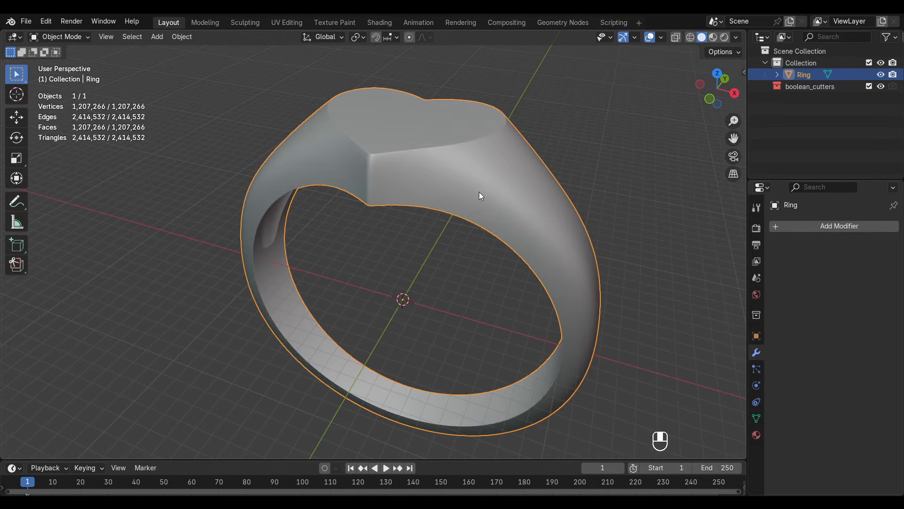
Switch to the Sculpting workspace and turn off X-axis mirror symmetry for the ring.
{"action": "left_click", "coordinate": [253, 24]}
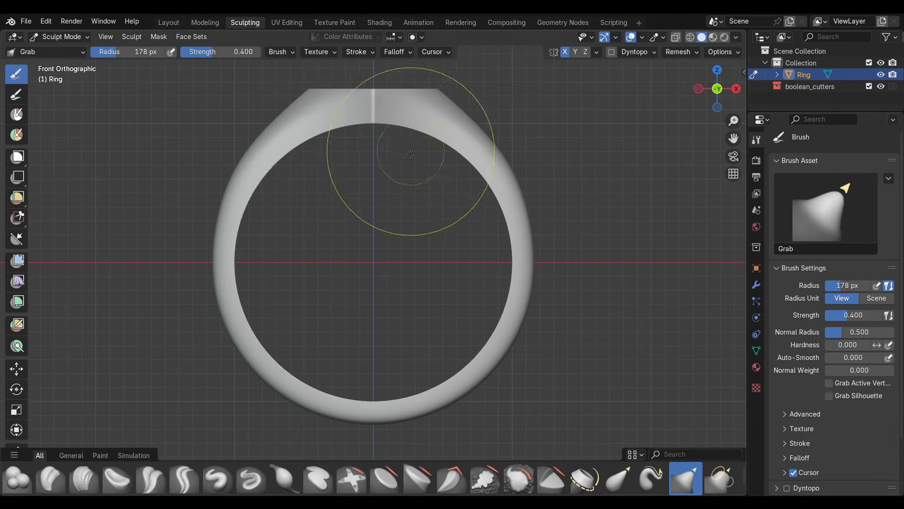
{"action": "mouse_move", "coordinate": [393, 192]}
{"action": "middle_mouse_down"}
{"action": "mouse_move", "coordinate": [360, 214]}
{"action": "mouse_move", "coordinate": [494, 174]}
{"action": "middle_mouse_up"}
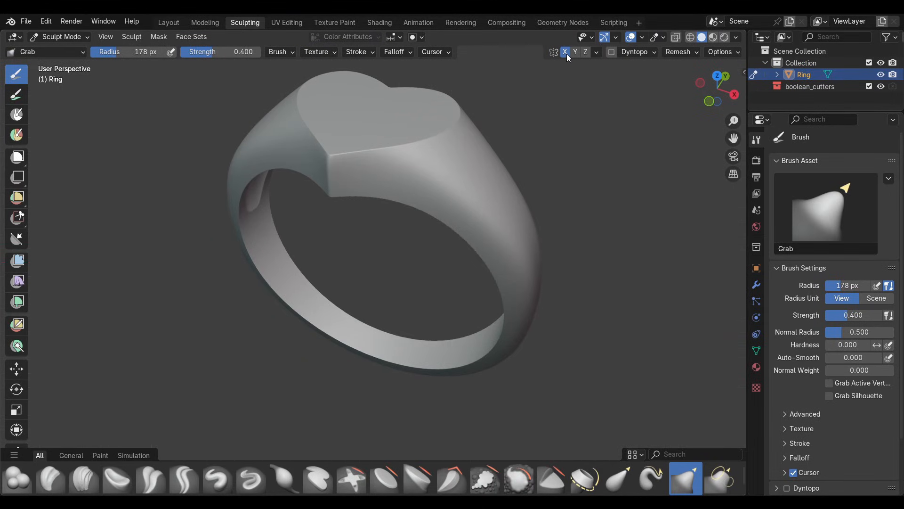
{"action": "middle_click_drag", "start_coordinate": [345, 135], "coordinate": [363, 188]}
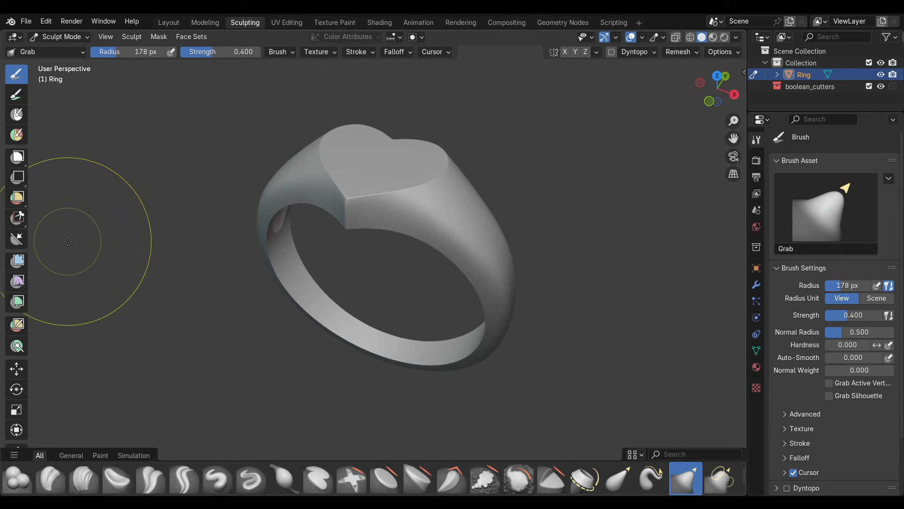
Soften all of the ring's edges at once using the Mesh Filter with its filter type set to Smooth.
{"action": "left_click", "coordinate": [19, 261]}
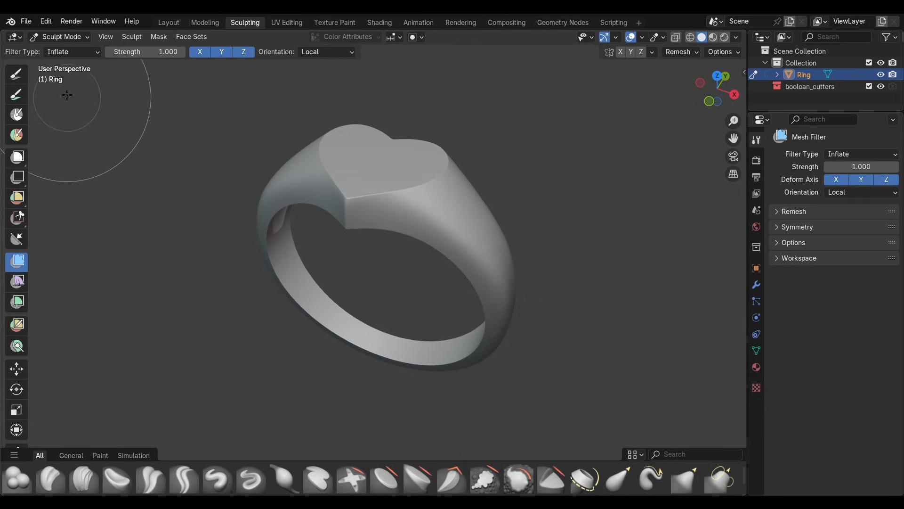
{"action": "left_click", "coordinate": [81, 54]}
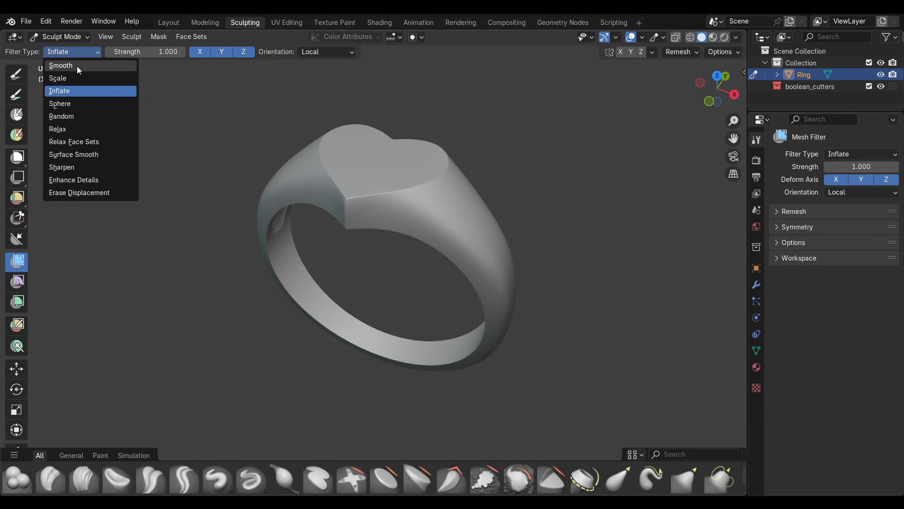
{"action": "left_click", "coordinate": [76, 66]}
{"action": "scroll", "coordinate": [402, 261], "scroll_direction": "up", "scroll_amount": 3}
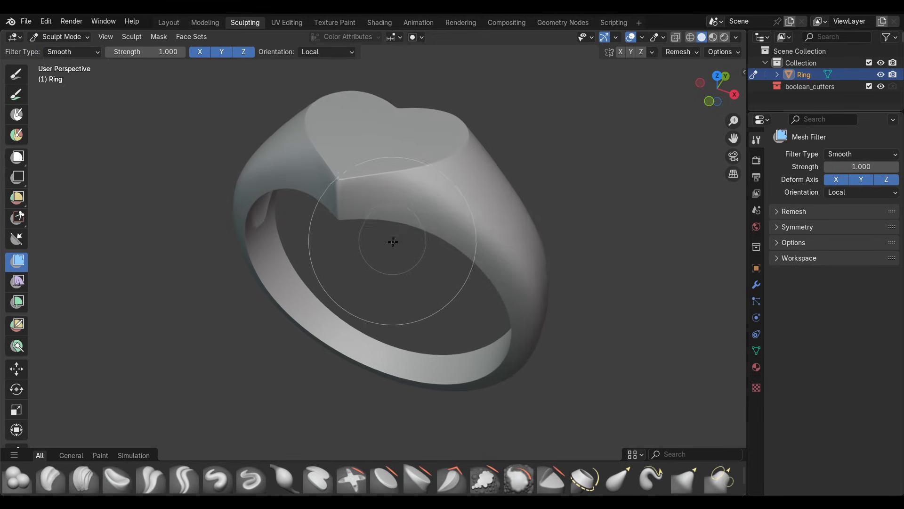
{"action": "middle_click_drag", "start_coordinate": [403, 261], "coordinate": [413, 304], "text": "shift"}
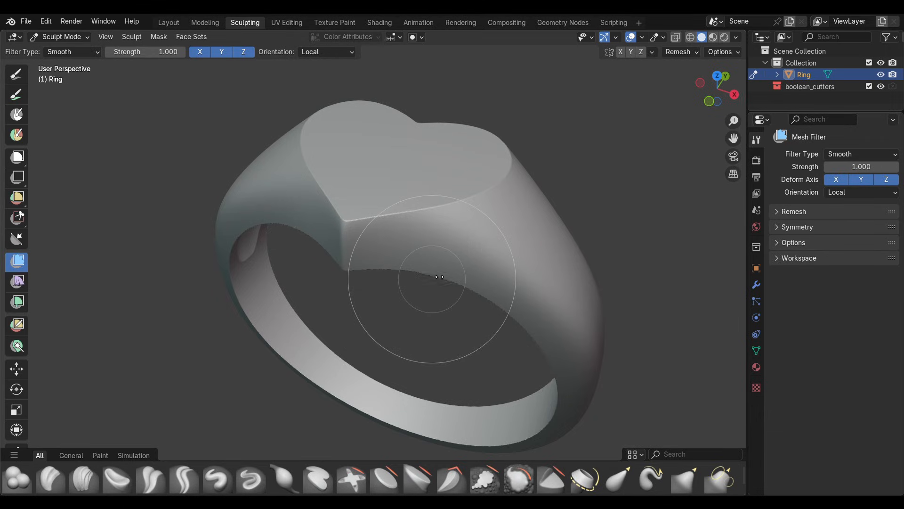
{"action": "mouse_move", "coordinate": [478, 267]}
{"action": "left_mouse_down"}
{"action": "mouse_move", "coordinate": [686, 192]}
{"action": "mouse_move", "coordinate": [30, 168]}
{"action": "mouse_move", "coordinate": [150, 139]}
{"action": "left_mouse_up"}
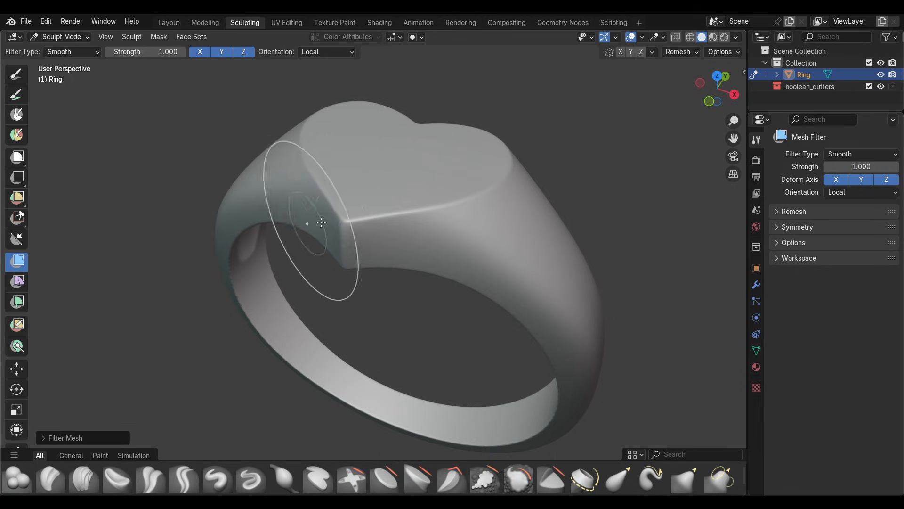
Examine the ring's smoothed heart edges, band and hollowed interior from several angles.
{"action": "middle_click_drag", "start_coordinate": [349, 266], "coordinate": [414, 274]}
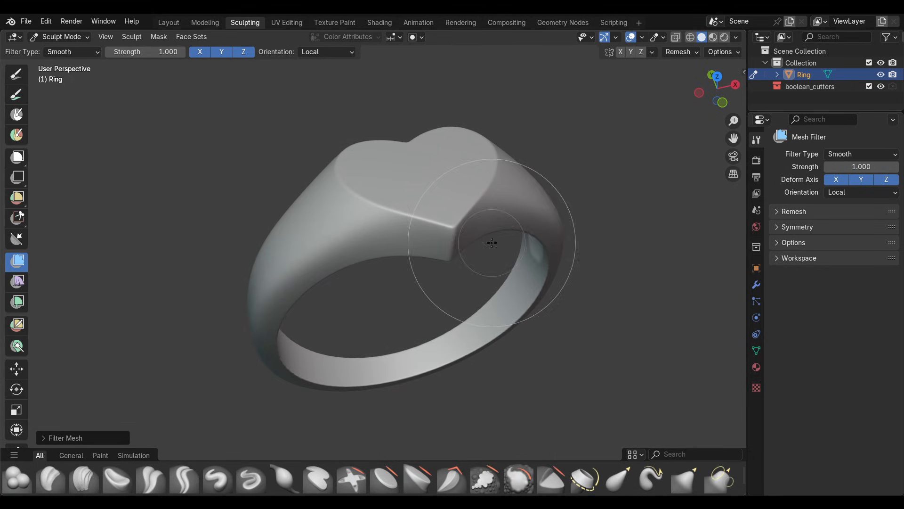
{"action": "scroll", "coordinate": [475, 244], "scroll_direction": "up", "scroll_amount": 2}
{"action": "middle_click_drag", "start_coordinate": [475, 243], "coordinate": [338, 195]}
{"action": "scroll", "coordinate": [338, 195], "scroll_direction": "up", "scroll_amount": 3}
{"action": "middle_click_drag", "start_coordinate": [344, 227], "coordinate": [309, 221]}
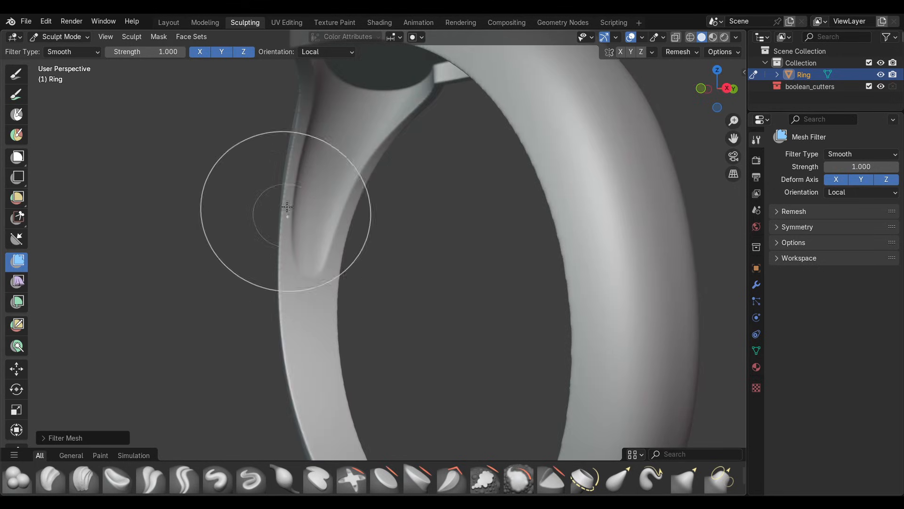
{"action": "scroll", "coordinate": [325, 168], "scroll_direction": "down", "scroll_amount": 4}
{"action": "middle_click_drag", "start_coordinate": [347, 166], "coordinate": [364, 281]}
{"action": "scroll", "coordinate": [391, 288], "scroll_direction": "up", "scroll_amount": 1}
{"action": "scroll", "coordinate": [364, 280], "scroll_direction": "down", "scroll_amount": 1}
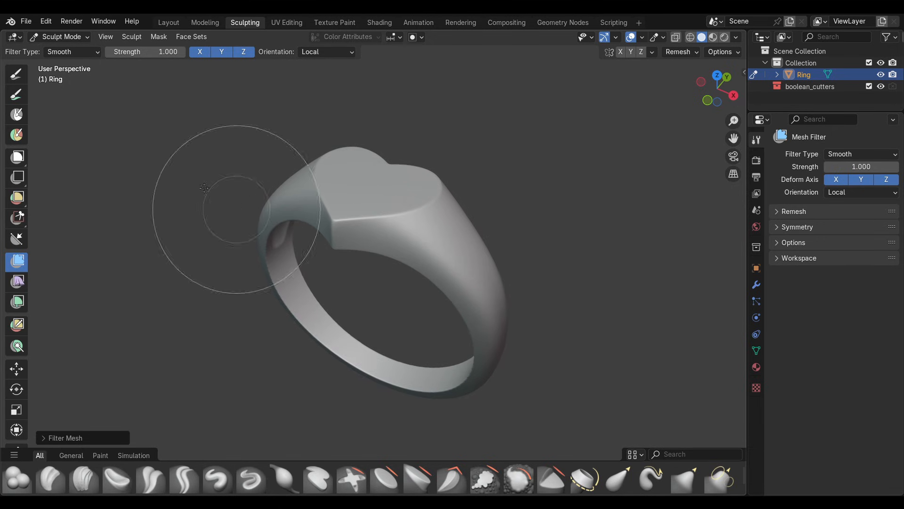
Return to the Layout workspace and add a Decimate modifier to the ring in Collapse mode with a ratio of 0.25.
{"action": "left_click", "coordinate": [169, 23]}
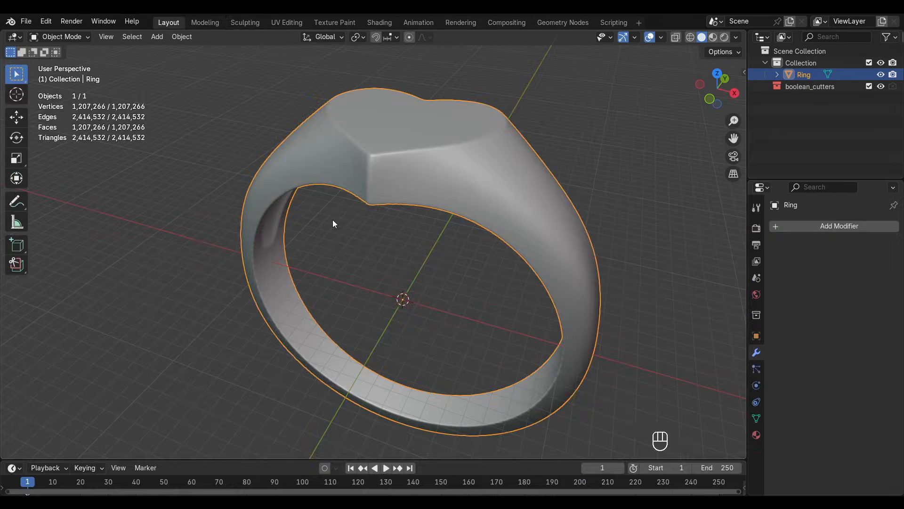
{"action": "middle_click_drag", "start_coordinate": [347, 230], "coordinate": [374, 257]}
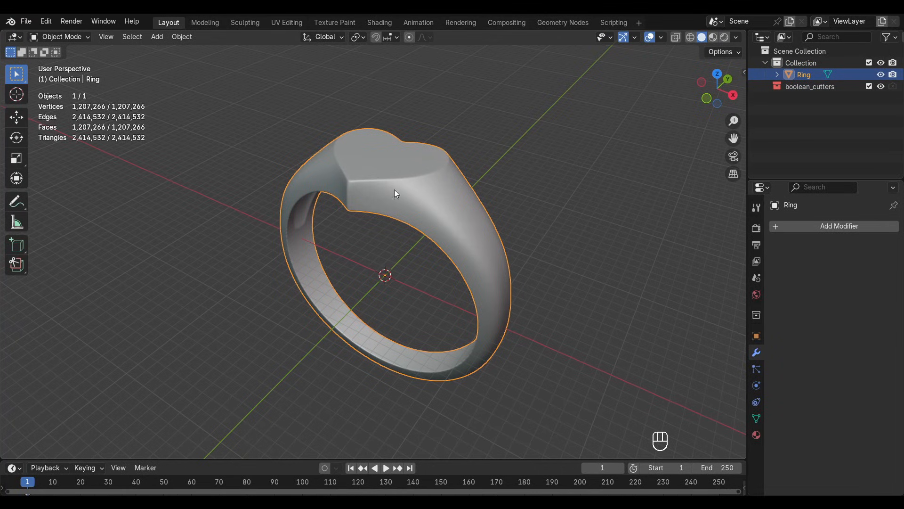
{"action": "middle_click_drag", "start_coordinate": [427, 225], "coordinate": [470, 250]}
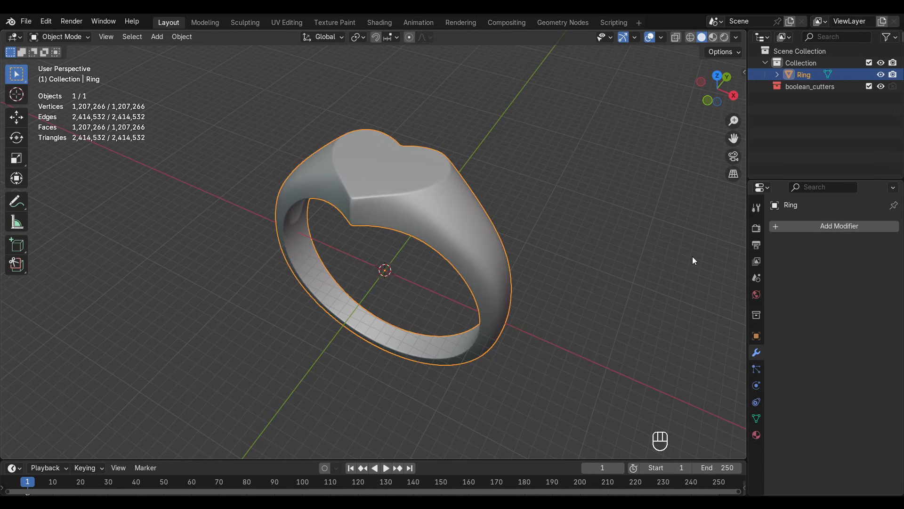
{"action": "left_click", "coordinate": [802, 225]}
{"action": "mouse_move", "coordinate": [788, 224]}
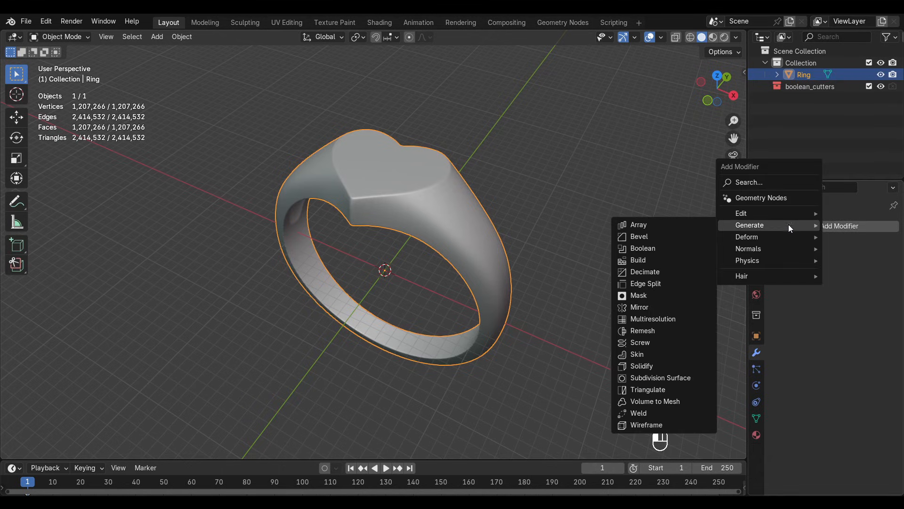
{"action": "left_click", "coordinate": [666, 272]}
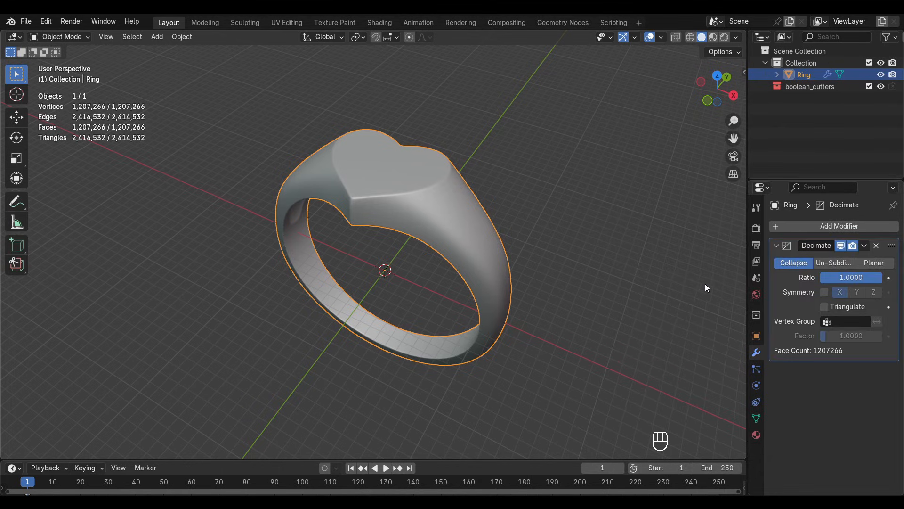
{"action": "left_click", "coordinate": [868, 278]}
{"action": "type", "text": ".25"}
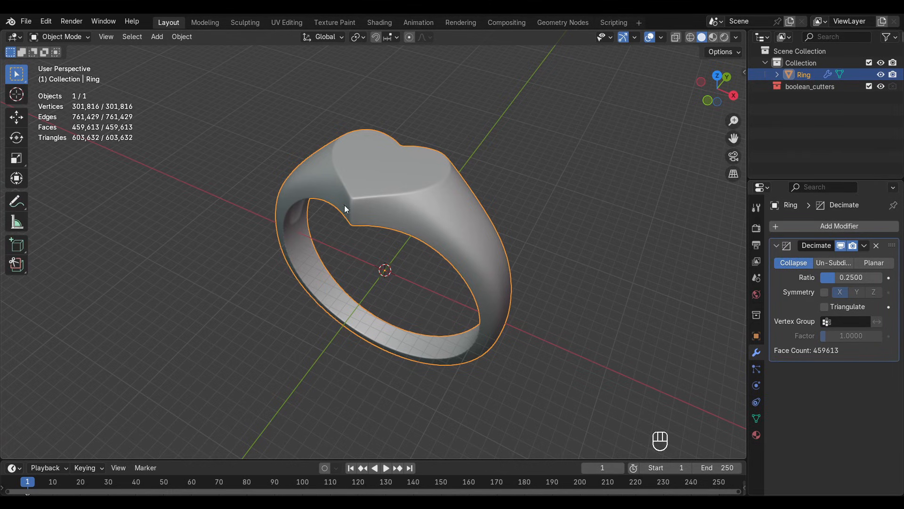
{"action": "middle_click_drag", "start_coordinate": [424, 224], "coordinate": [474, 205]}
{"action": "scroll", "coordinate": [451, 227], "scroll_direction": "up", "scroll_amount": 3}
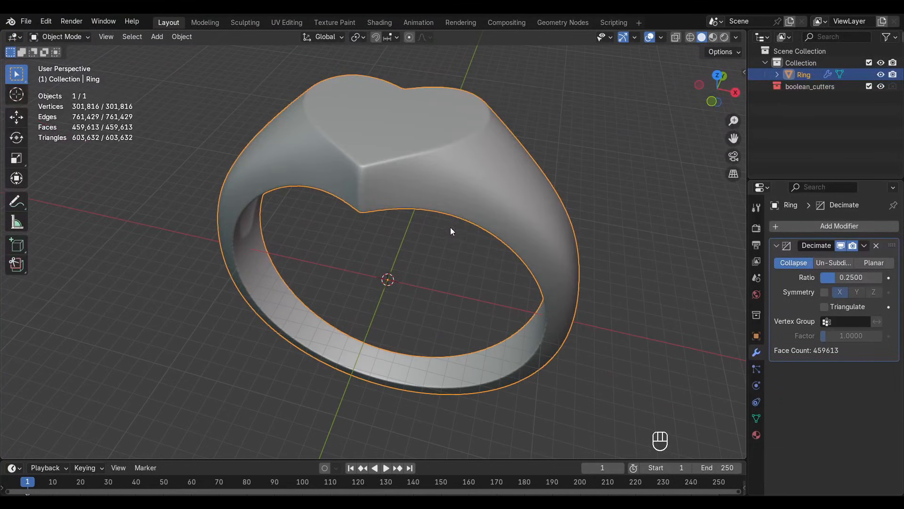
{"action": "scroll", "coordinate": [434, 208], "scroll_direction": "down", "scroll_amount": 1}
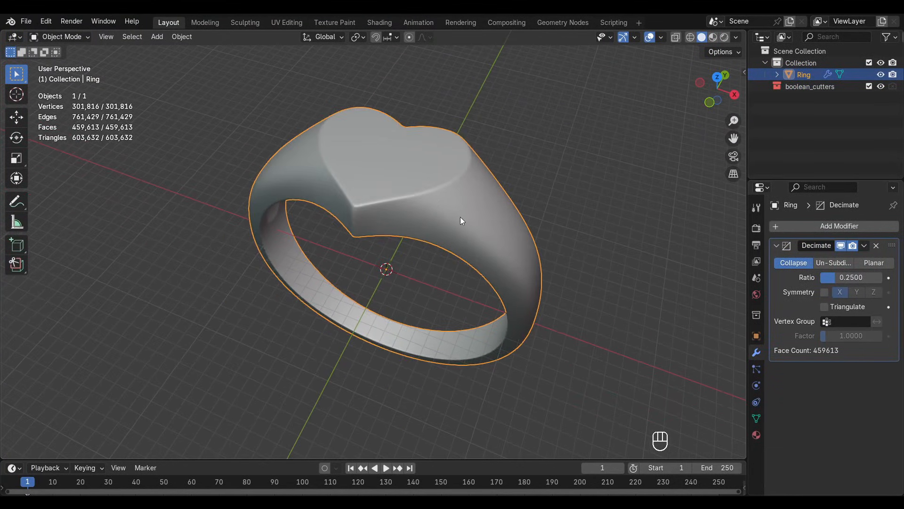
Examine the decimated ring's topology in wireframe from close up around the heart face and band, and return to solid shading.
{"action": "mouse_move", "coordinate": [465, 221]}
{"action": "middle_mouse_down"}
{"action": "mouse_move", "coordinate": [464, 204]}
{"action": "mouse_move", "coordinate": [456, 208]}
{"action": "middle_mouse_up"}
{"action": "key", "text": "z"}
{"action": "left_click", "coordinate": [356, 194]}
{"action": "scroll", "coordinate": [434, 195], "scroll_direction": "up", "scroll_amount": 1}
{"action": "scroll", "coordinate": [423, 180], "scroll_direction": "up", "scroll_amount": 1}
{"action": "middle_click_drag", "start_coordinate": [423, 179], "coordinate": [482, 256]}
{"action": "scroll", "coordinate": [467, 188], "scroll_direction": "up", "scroll_amount": 1}
{"action": "mouse_move", "coordinate": [481, 257]}
{"action": "middle_mouse_down"}
{"action": "mouse_move", "coordinate": [482, 226]}
{"action": "mouse_move", "coordinate": [504, 199]}
{"action": "mouse_move", "coordinate": [468, 255]}
{"action": "middle_mouse_up"}
{"action": "scroll", "coordinate": [504, 199], "scroll_direction": "up", "scroll_amount": 3}
{"action": "scroll", "coordinate": [448, 261], "scroll_direction": "down", "scroll_amount": 1}
{"action": "middle_click_drag", "start_coordinate": [468, 254], "coordinate": [575, 251]}
{"action": "scroll", "coordinate": [417, 246], "scroll_direction": "down", "scroll_amount": 3}
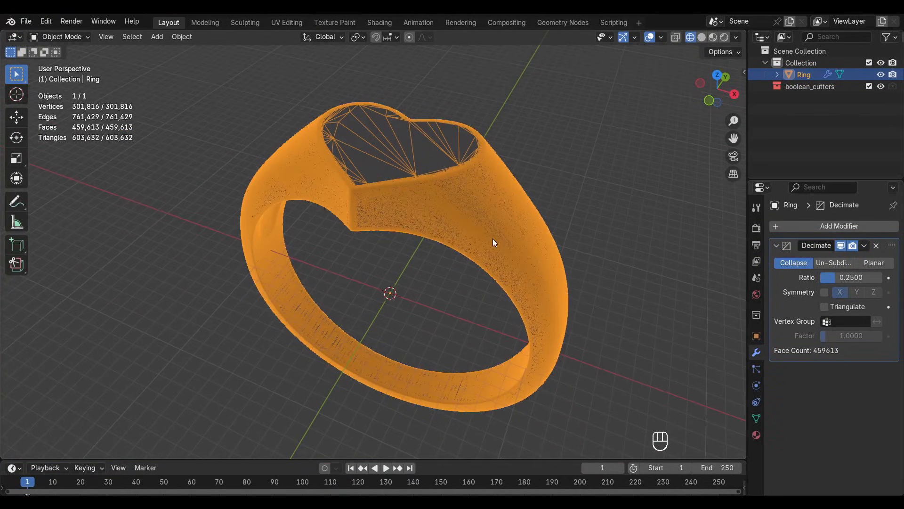
{"action": "key", "text": "z"}
{"action": "left_click", "coordinate": [560, 242]}
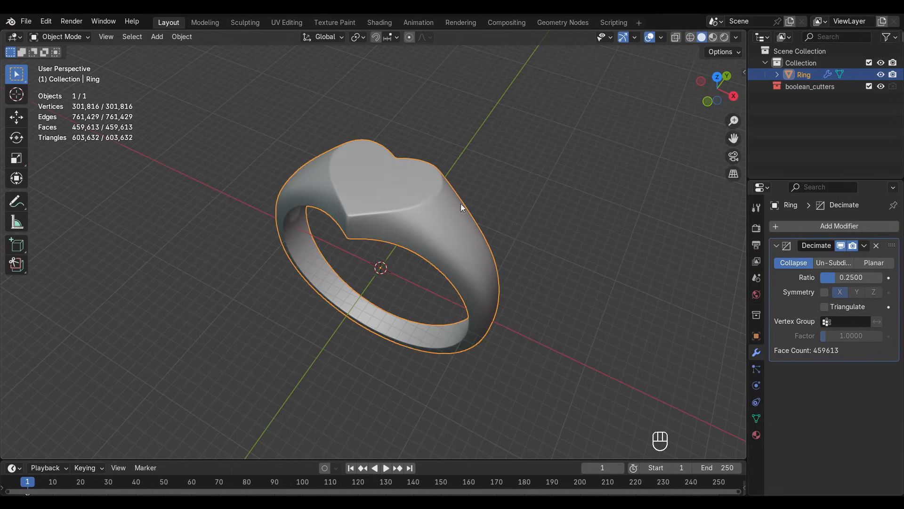
{"action": "scroll", "coordinate": [546, 237], "scroll_direction": "down", "scroll_amount": 2}
{"action": "middle_click_drag", "start_coordinate": [524, 242], "coordinate": [526, 230]}
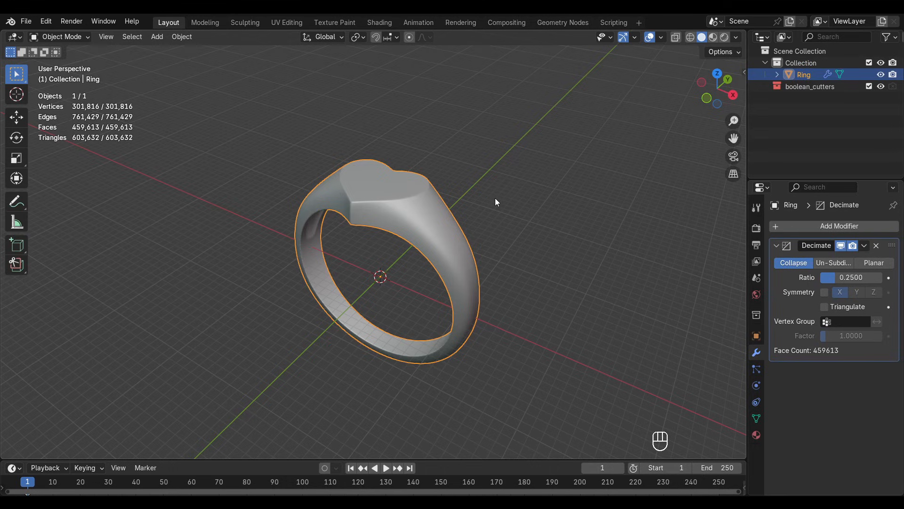
{"action": "middle_click_drag", "start_coordinate": [501, 207], "coordinate": [509, 215]}
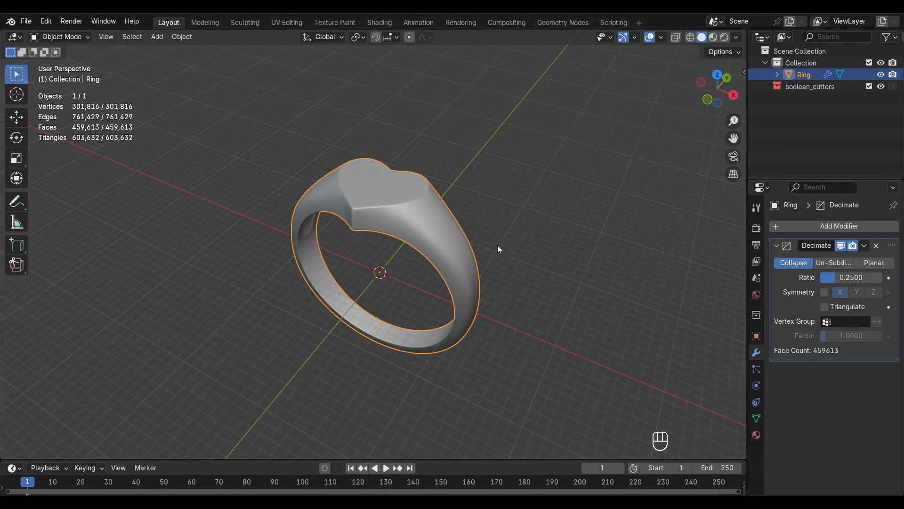
{"action": "middle_click_drag", "start_coordinate": [513, 229], "coordinate": [520, 256]}
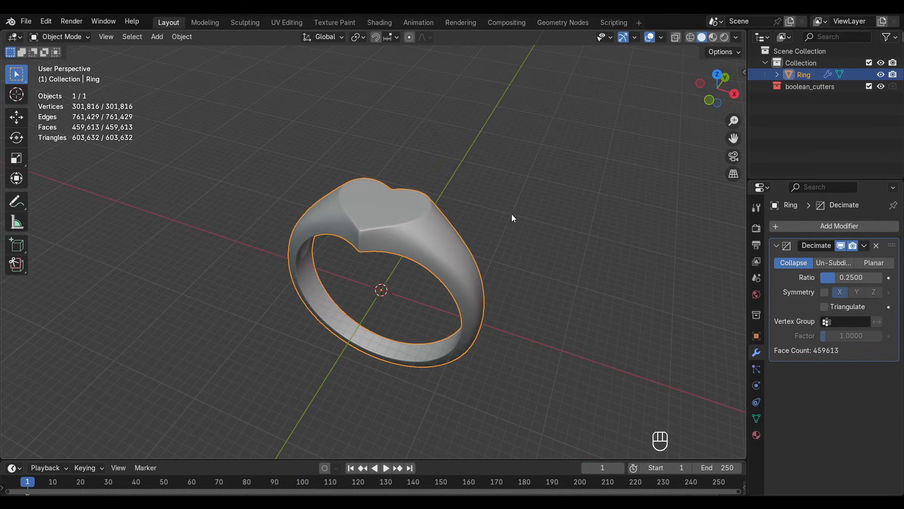
{"action": "middle_click_drag", "start_coordinate": [504, 208], "coordinate": [490, 261]}
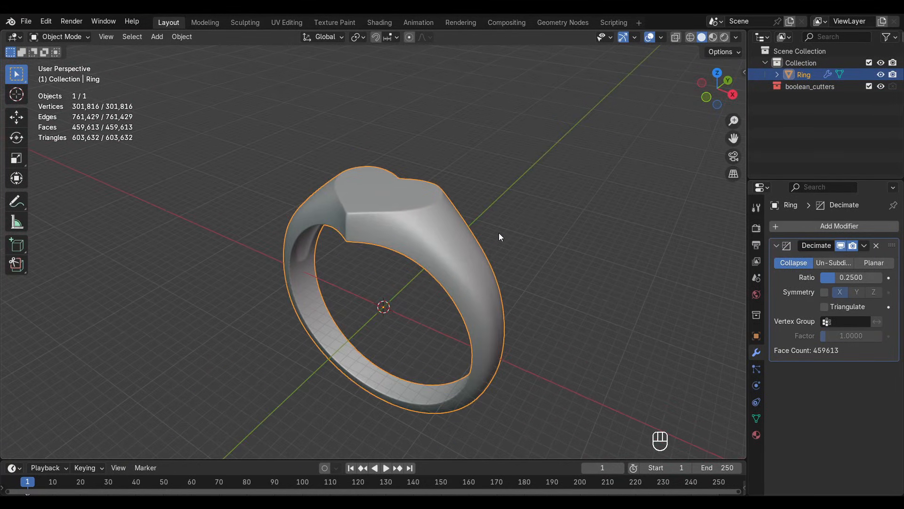